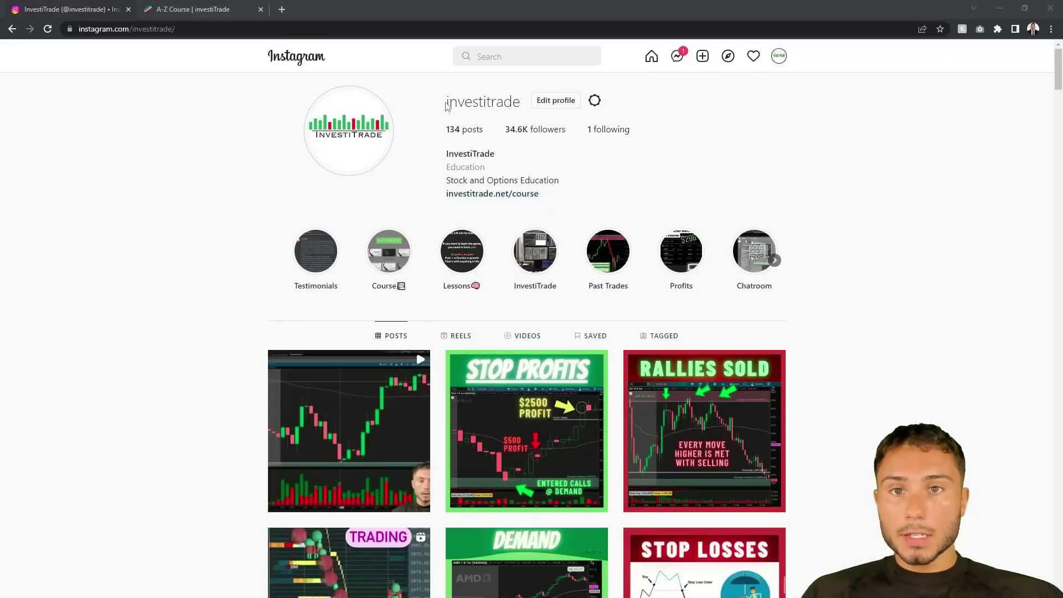
# Step: Look through the investitrade profile details and its trading posts
pyautogui.moveTo(448, 106); pyautogui.dragTo(524, 111)
pyautogui.click(766, 123)
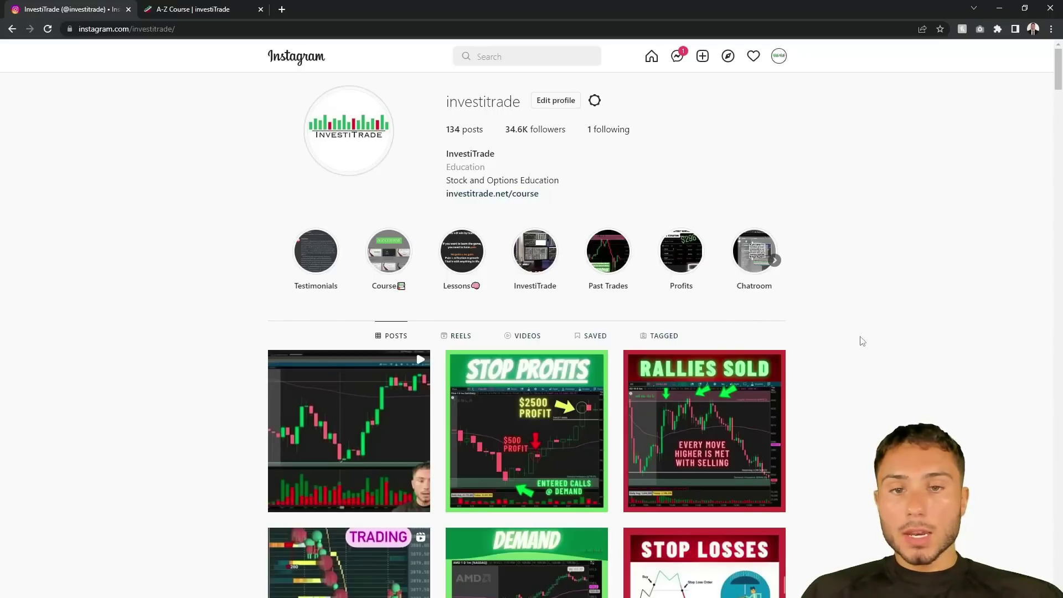
pyautogui.scroll(-4, 862, 340)
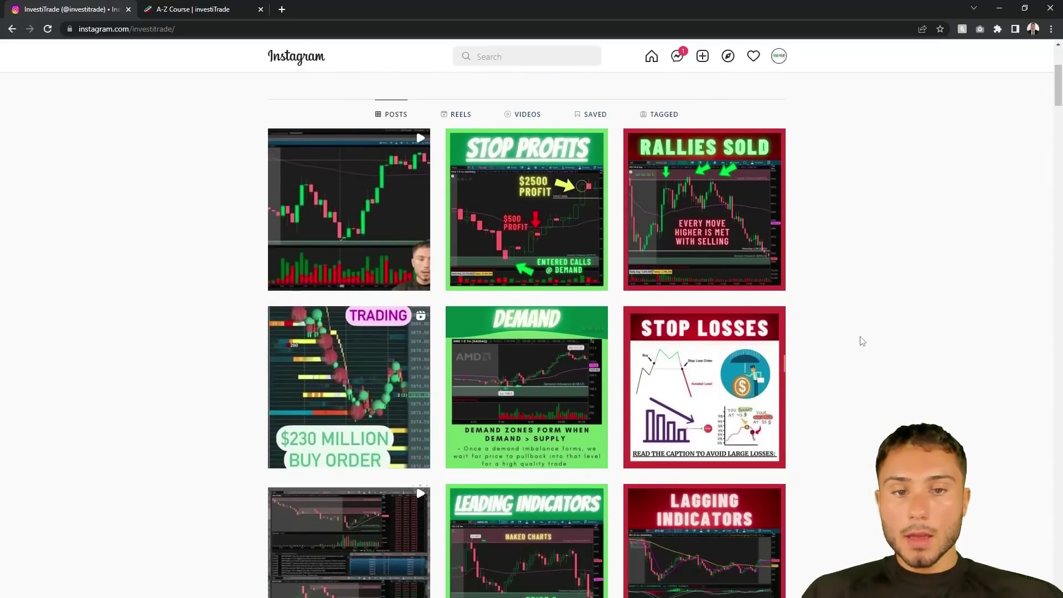
pyautogui.scroll(-9, 862, 341)
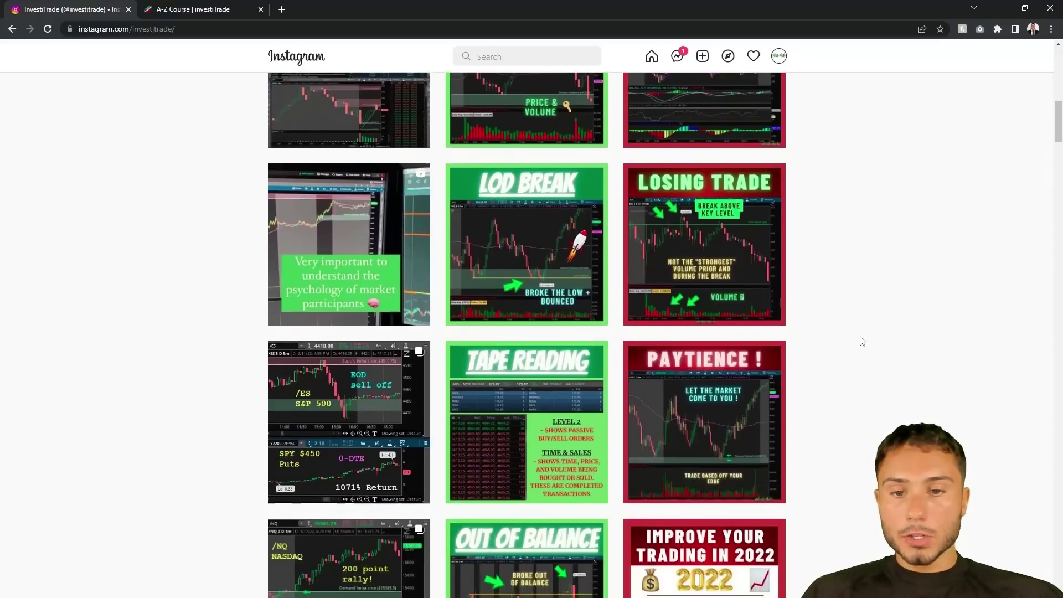
pyautogui.scroll(-8, 862, 340)
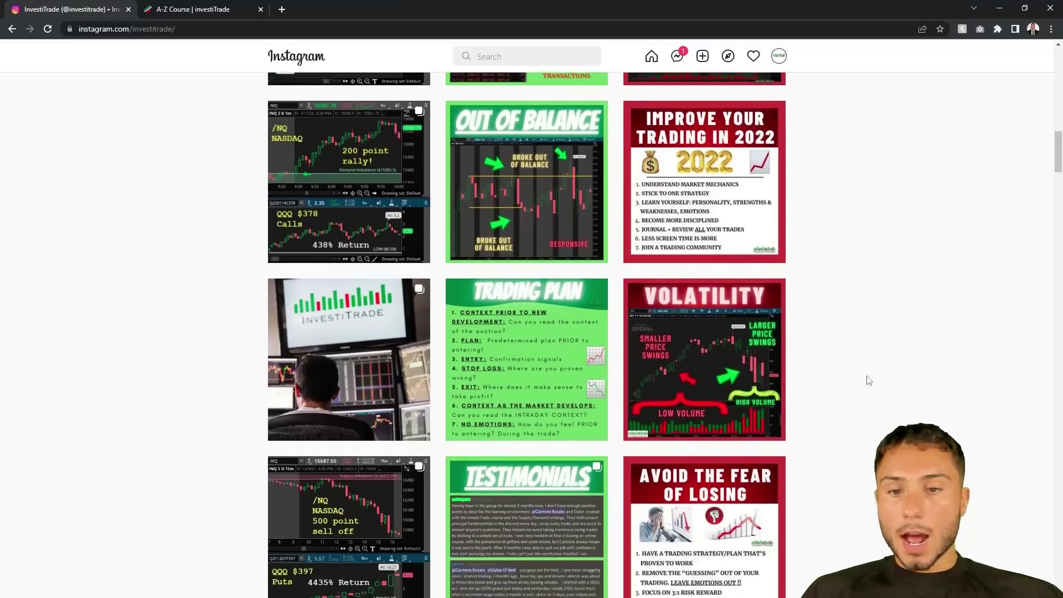
pyautogui.scroll(-1, 868, 381)
pyautogui.middleClick(868, 523)
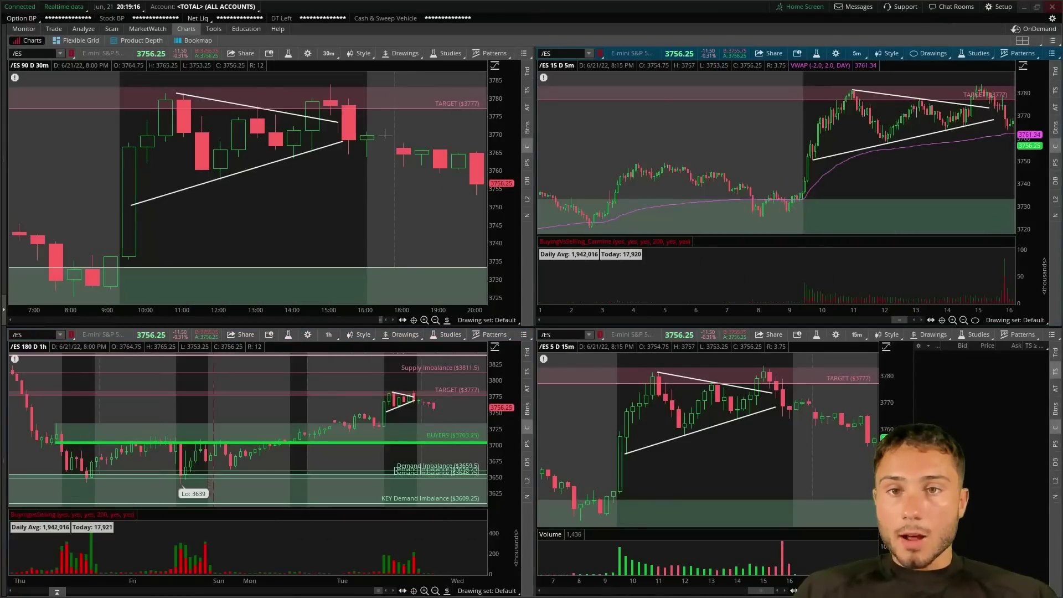
# Step: Bring the Discord window with the pre-market-plan channel over the charts and look through the server's channel list
pyautogui.moveTo(0, 256); pyautogui.dragTo(486, 97)
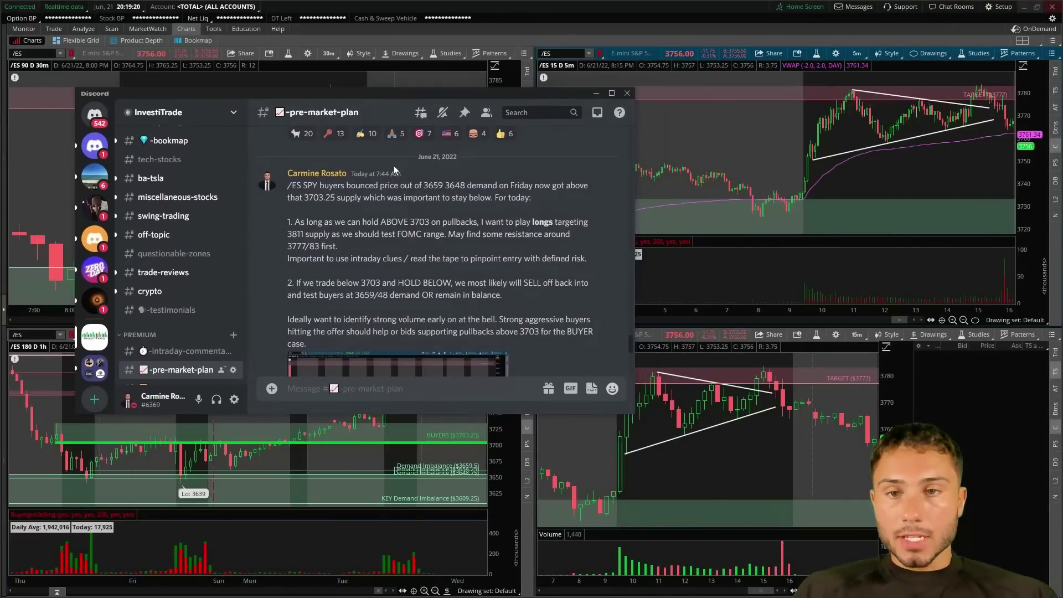
pyautogui.scroll(-3, 177, 260)
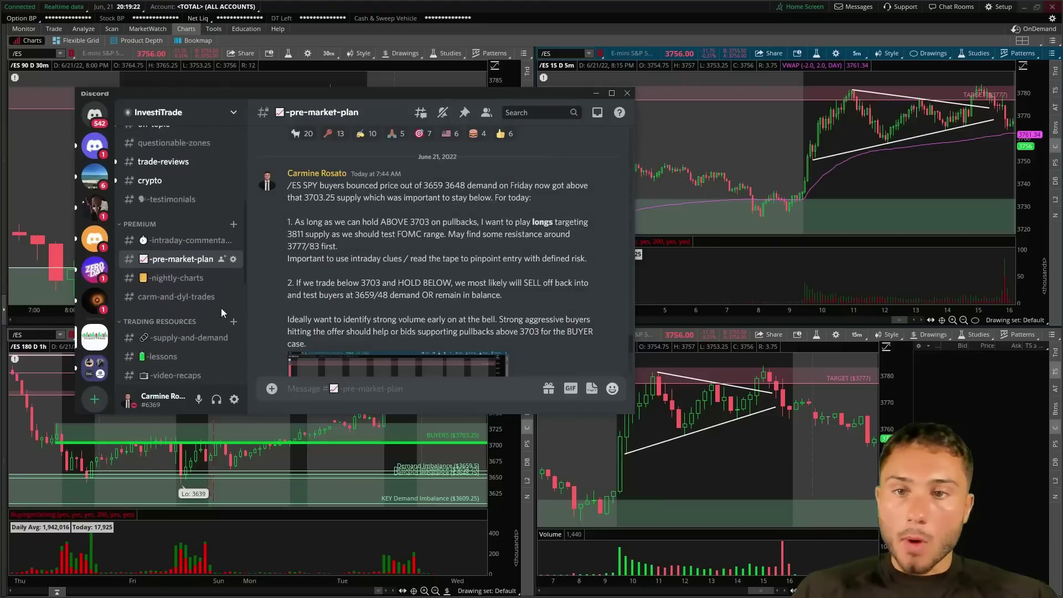
pyautogui.scroll(-2, 168, 315)
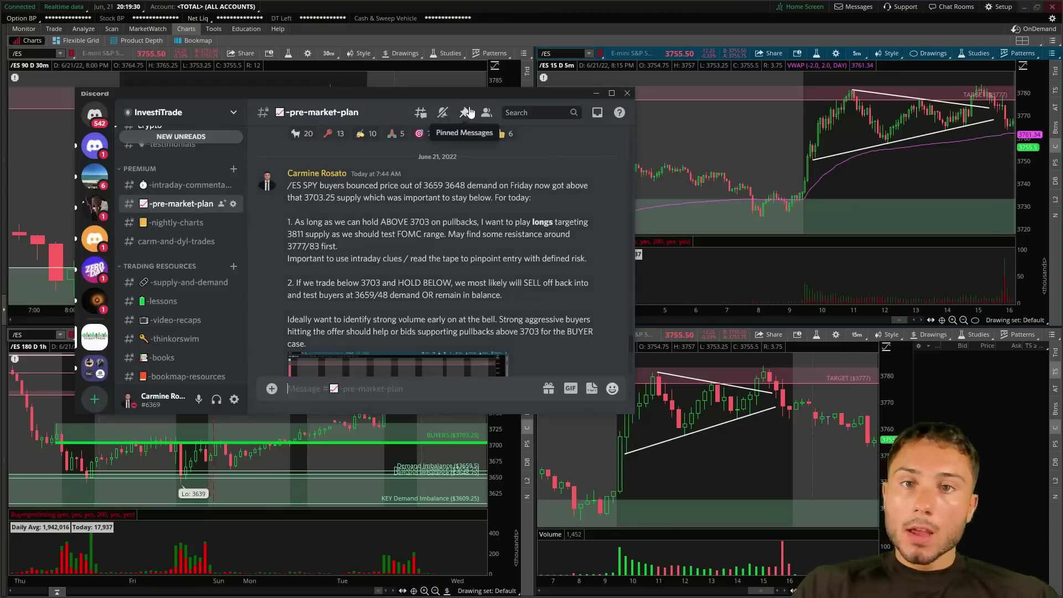
pyautogui.moveTo(484, 92); pyautogui.dragTo(443, 88)
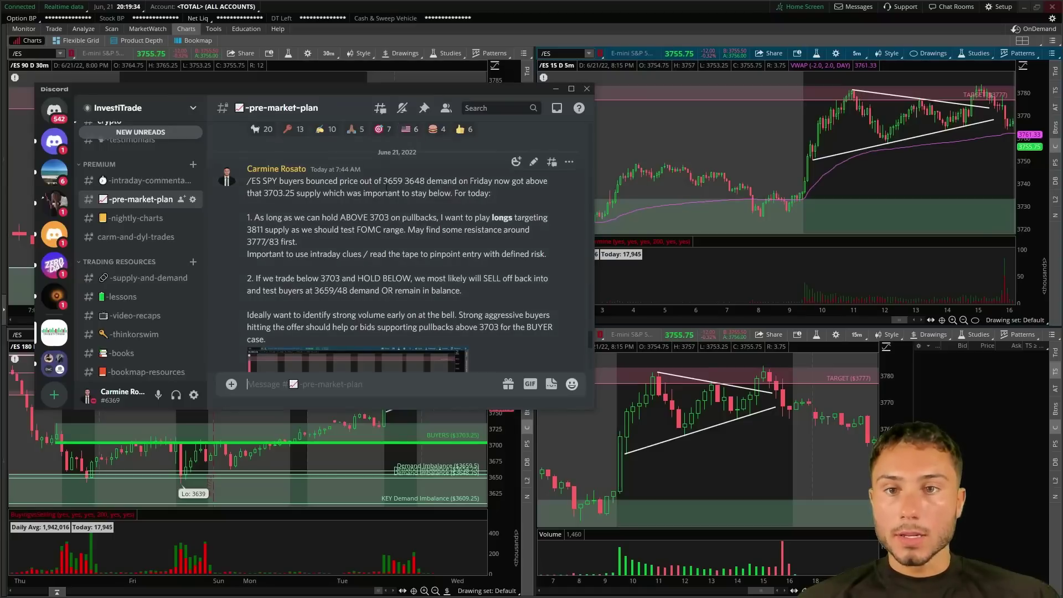
# Step: Read through scenario 1 of the June 21 plan, highlighting the 3703 hold, 3811 target, 3777/83 resistance and intraday clues lines
pyautogui.moveTo(252, 217); pyautogui.dragTo(397, 217)
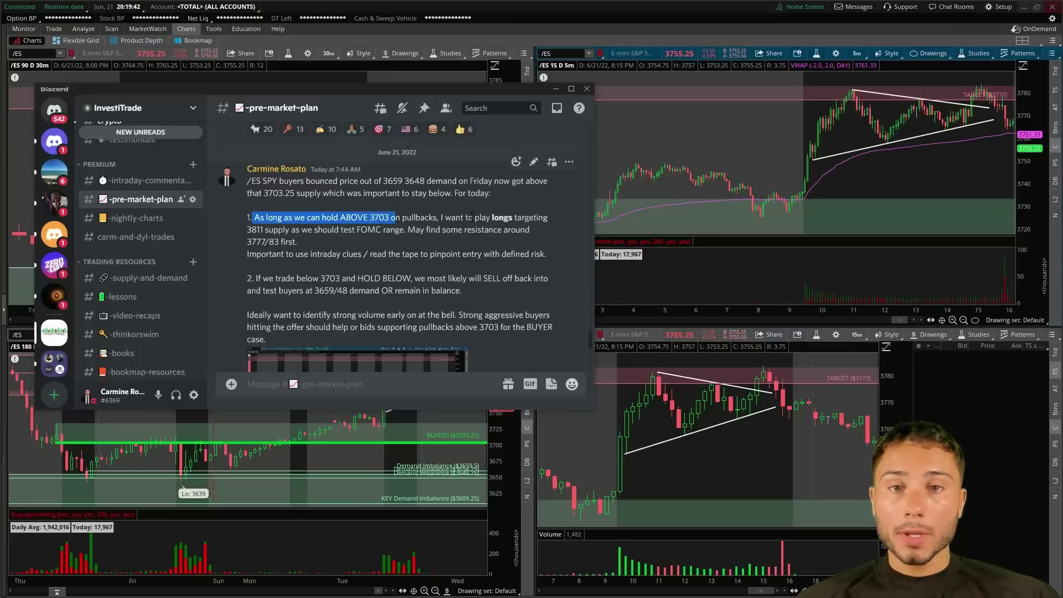
pyautogui.moveTo(247, 229); pyautogui.dragTo(471, 241)
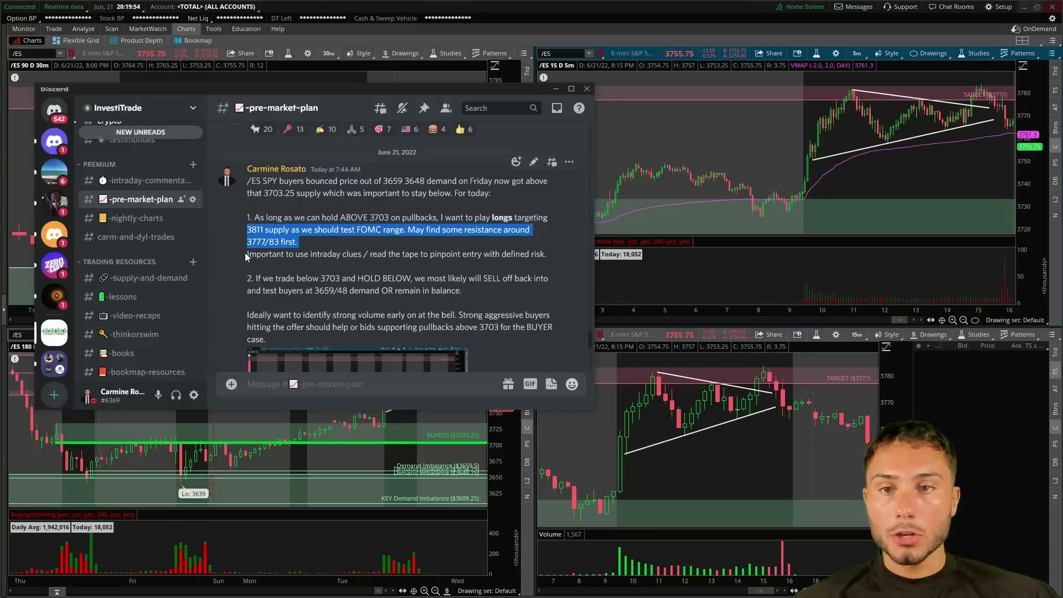
pyautogui.moveTo(246, 253); pyautogui.dragTo(543, 270)
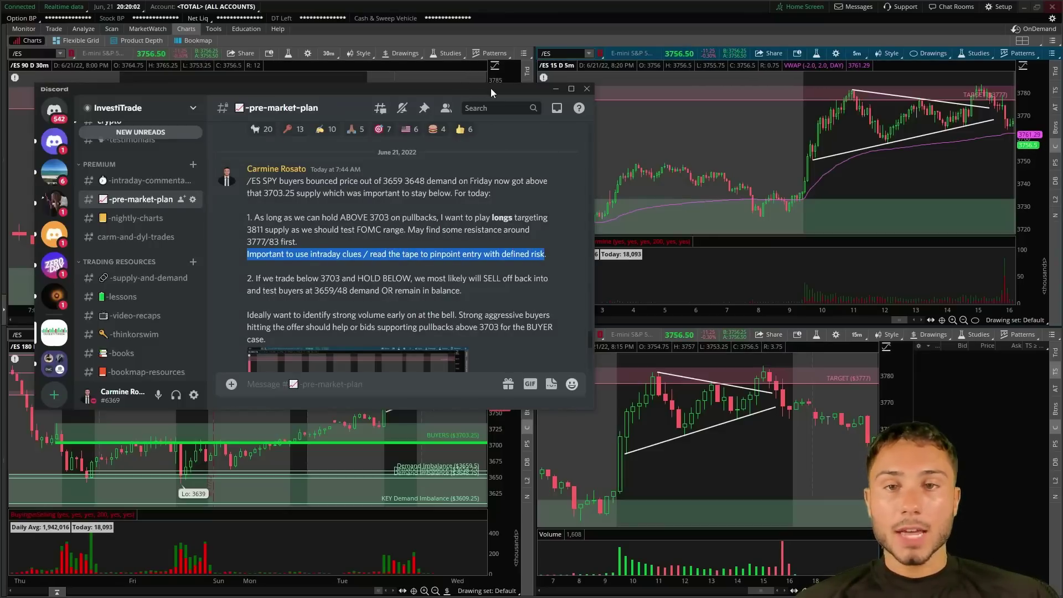
pyautogui.moveTo(487, 88); pyautogui.dragTo(452, 91)
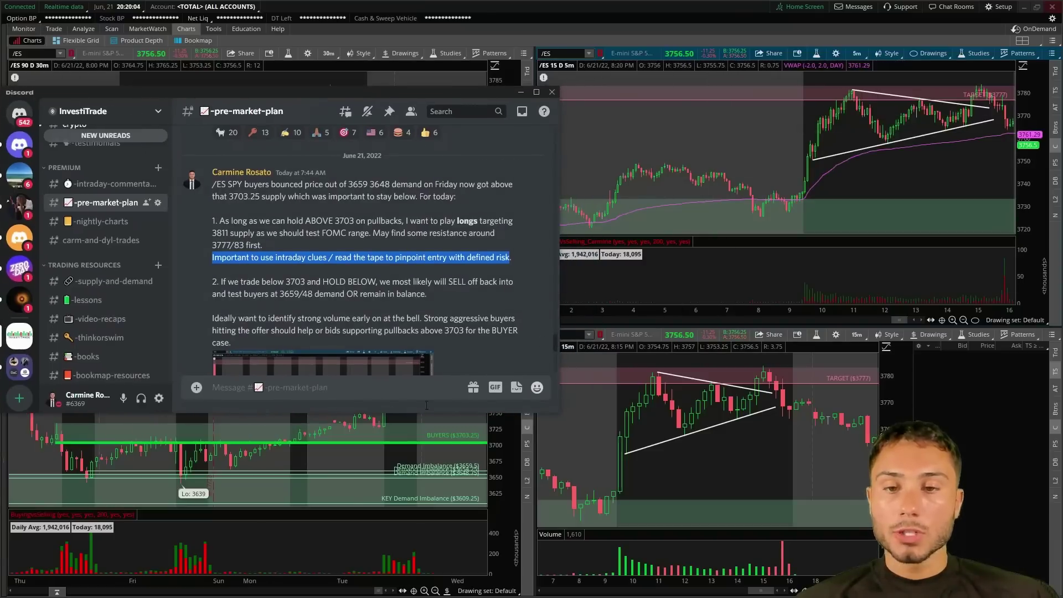
# Step: Maximize the /ES 180 D 1h chart cell and bring the earlier price action with the supply imbalance levels into view
pyautogui.rightClick(400, 476)
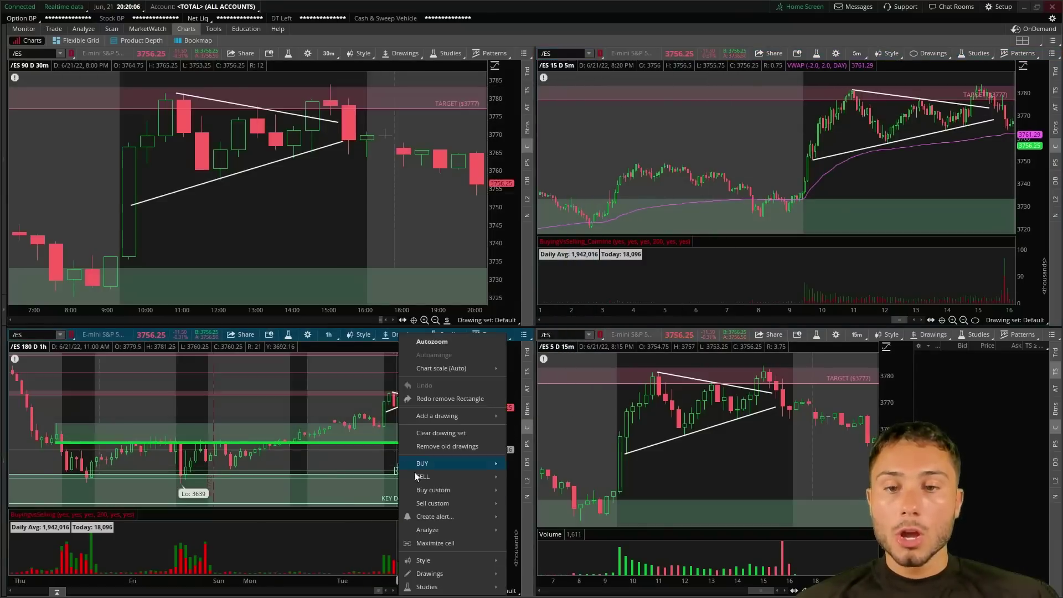
pyautogui.click(438, 543)
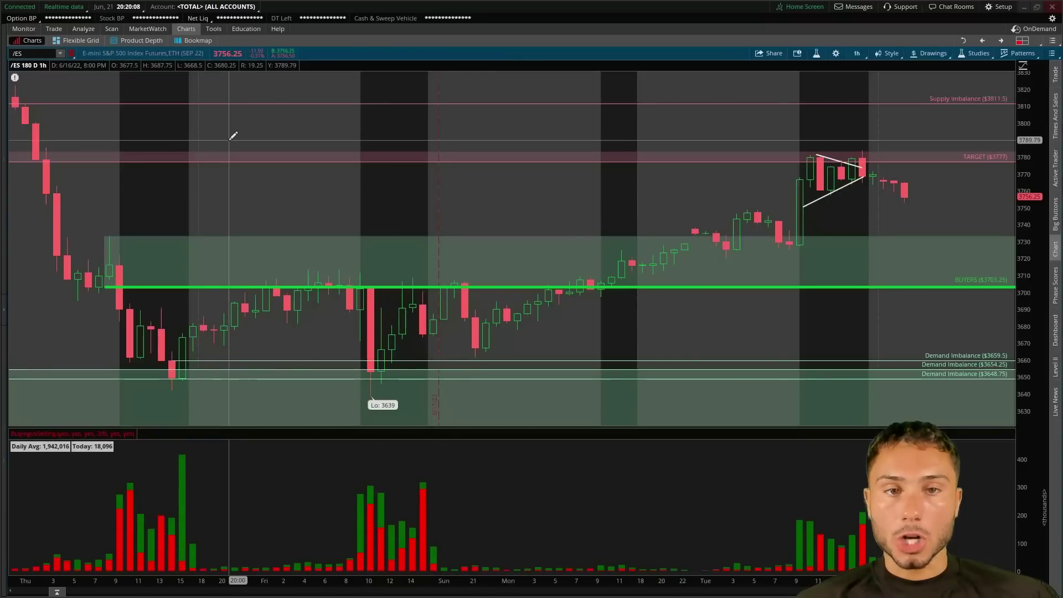
pyautogui.scroll(5, 254, 166)
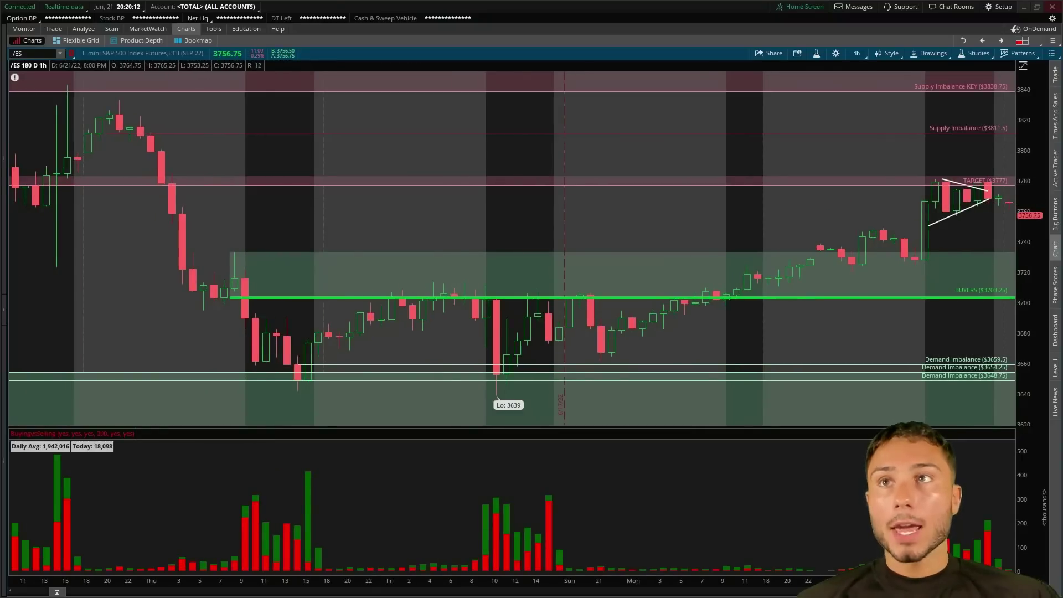
# Step: Switch back to Discord, highlight the paragraph on strong early volume for the buyer case, and move the window off the chart
pyautogui.hotkey('alt', 'Tab')
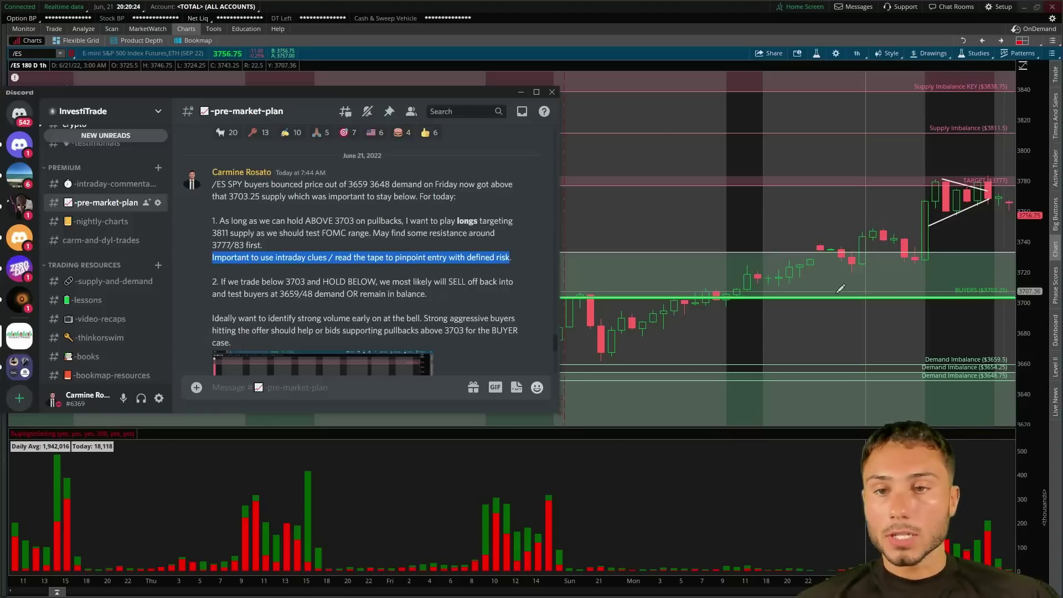
pyautogui.moveTo(235, 344); pyautogui.dragTo(202, 322)
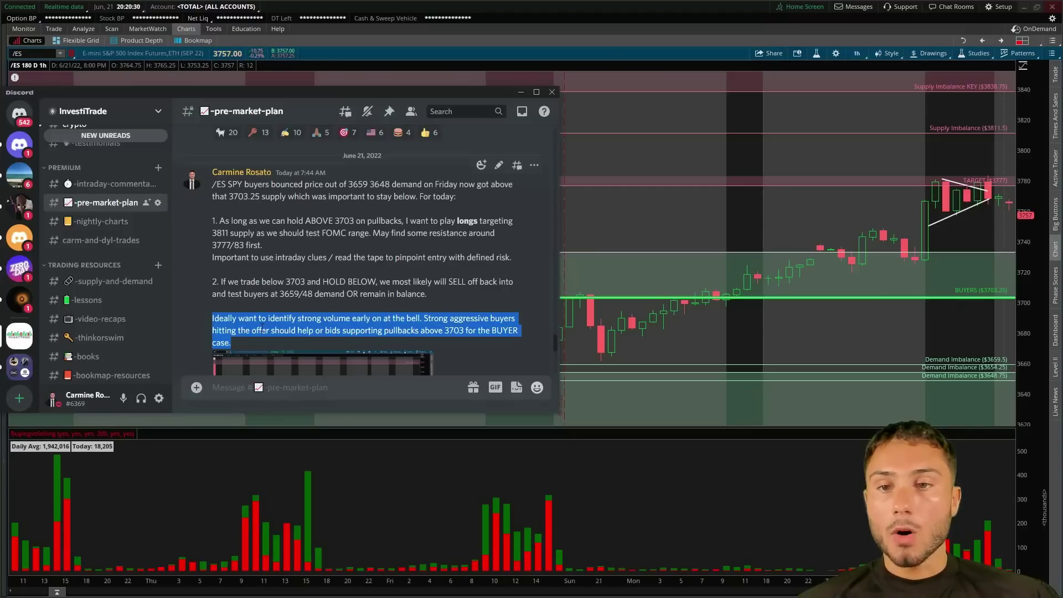
pyautogui.moveTo(420, 95); pyautogui.dragTo(0, 133)
# Step: Examine the June 15 to 17 sell-off on the hourly /ES chart around the supply imbalance, BUYERS and demand imbalance levels
pyautogui.moveTo(559, 205); pyautogui.dragTo(653, 210)
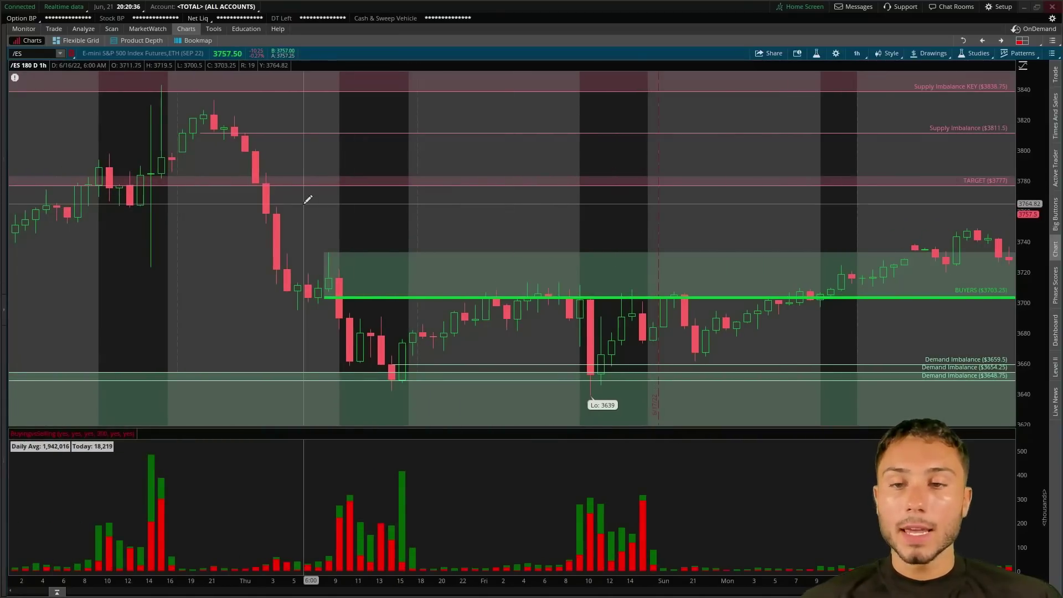
pyautogui.scroll(5, 307, 199)
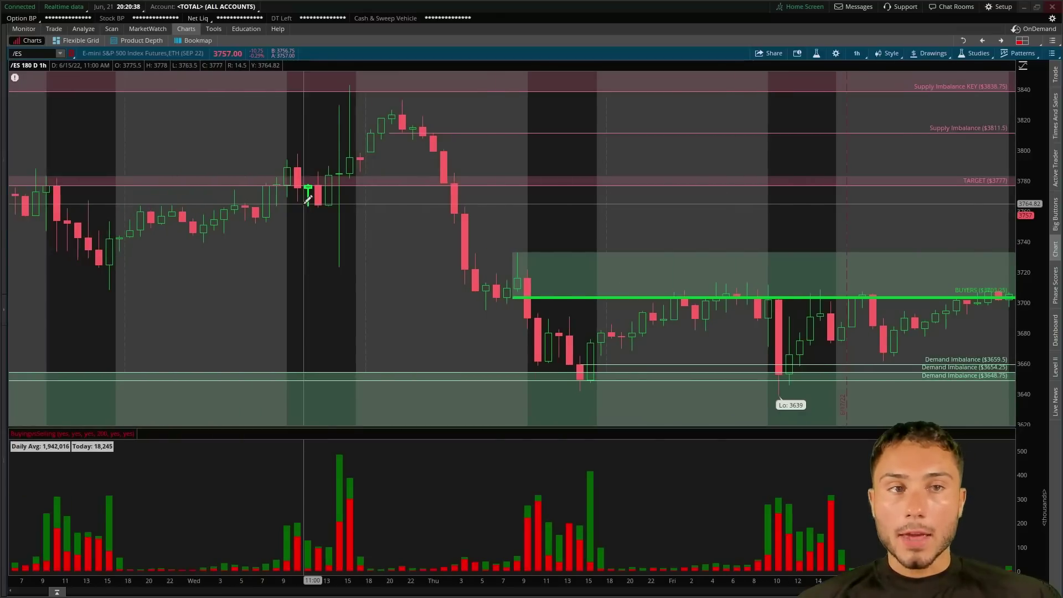
pyautogui.moveTo(235, 200); pyautogui.dragTo(864, 235)
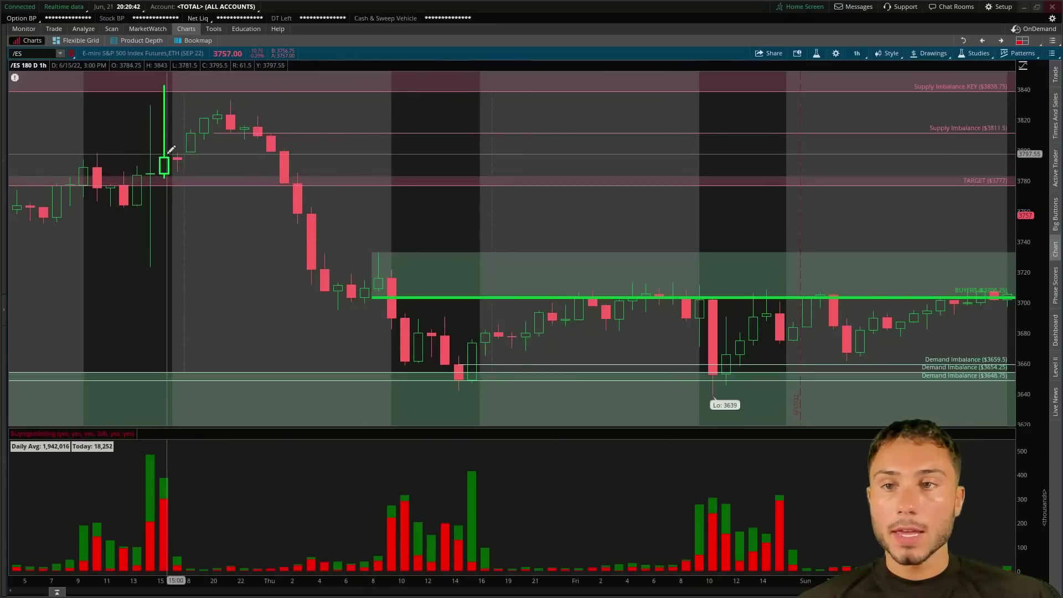
pyautogui.scroll(4, 188, 150)
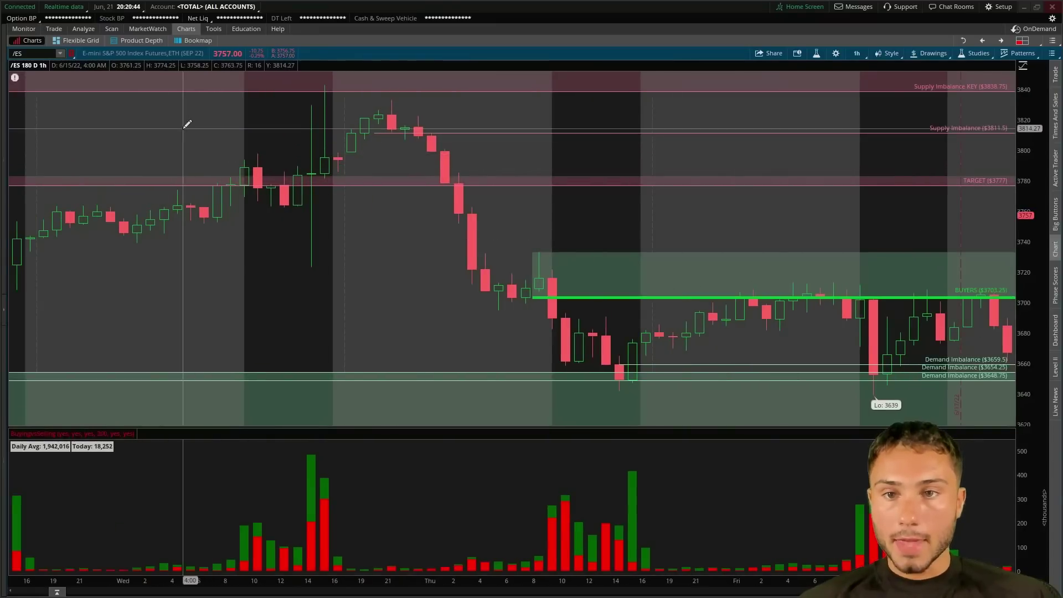
pyautogui.moveTo(183, 128); pyautogui.dragTo(511, 184)
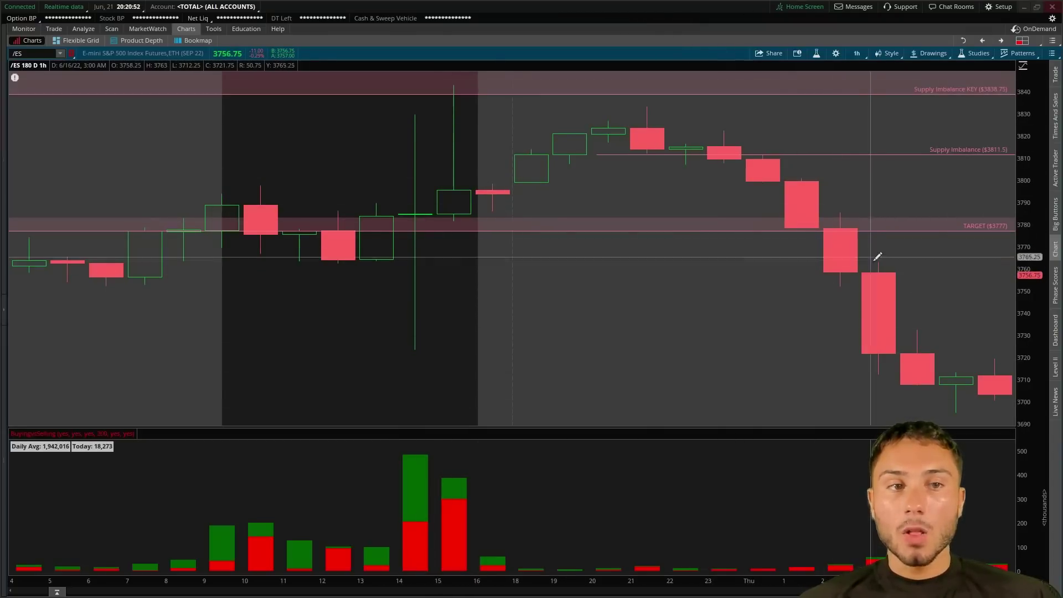
pyautogui.scroll(-10, 877, 256)
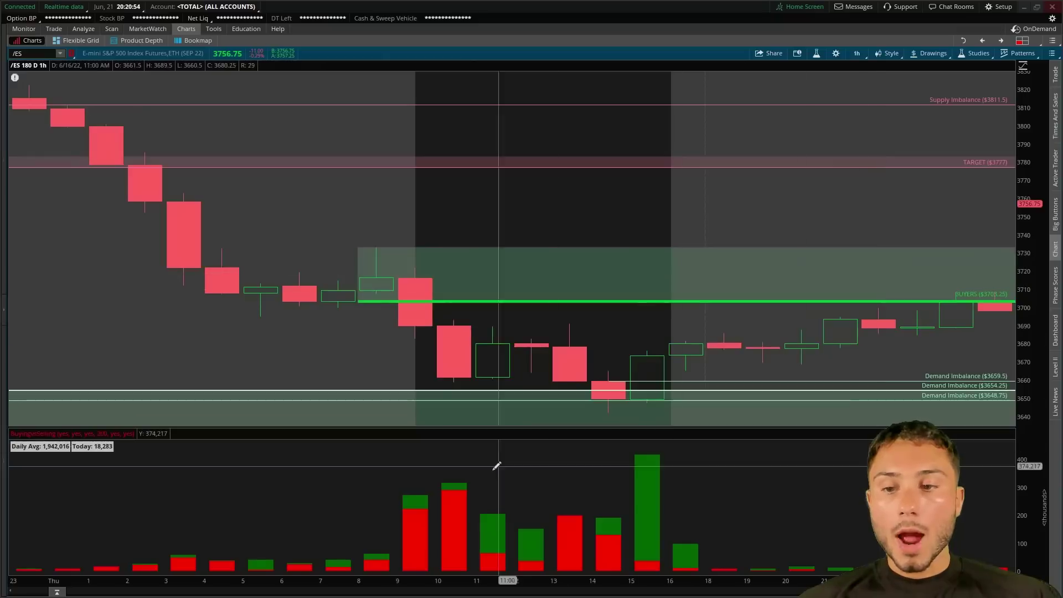
pyautogui.moveTo(363, 580); pyautogui.dragTo(504, 571)
pyautogui.scroll(-6, 602, 336)
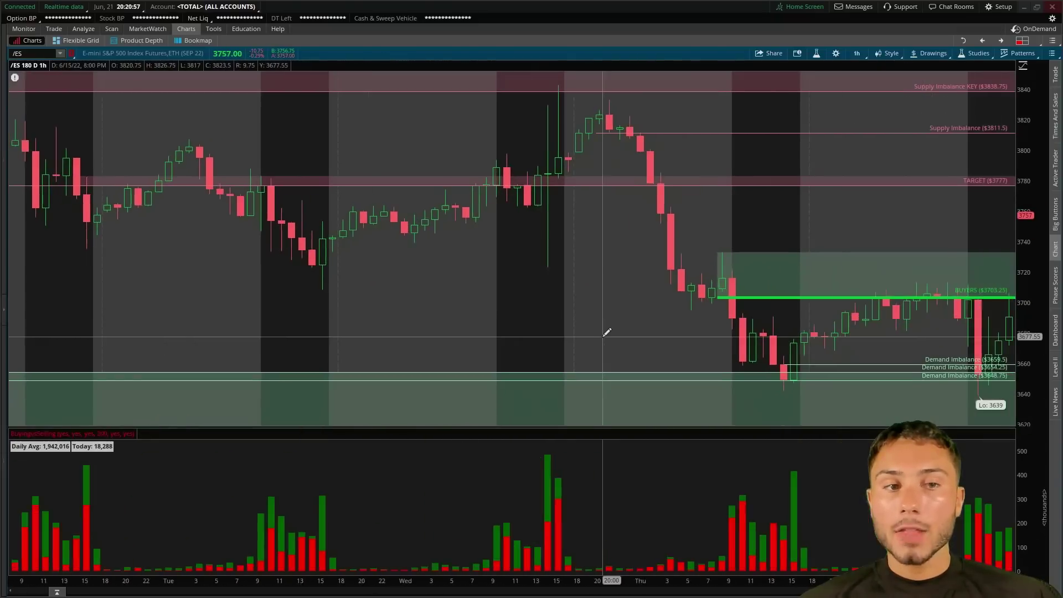
pyautogui.scroll(-10, 606, 332)
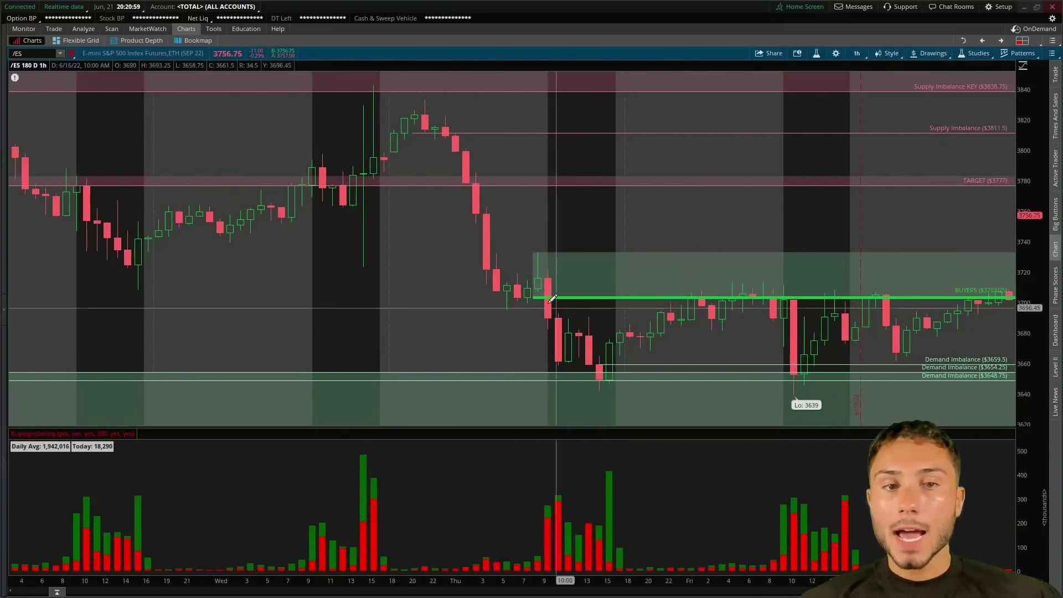
pyautogui.scroll(5, 492, 137)
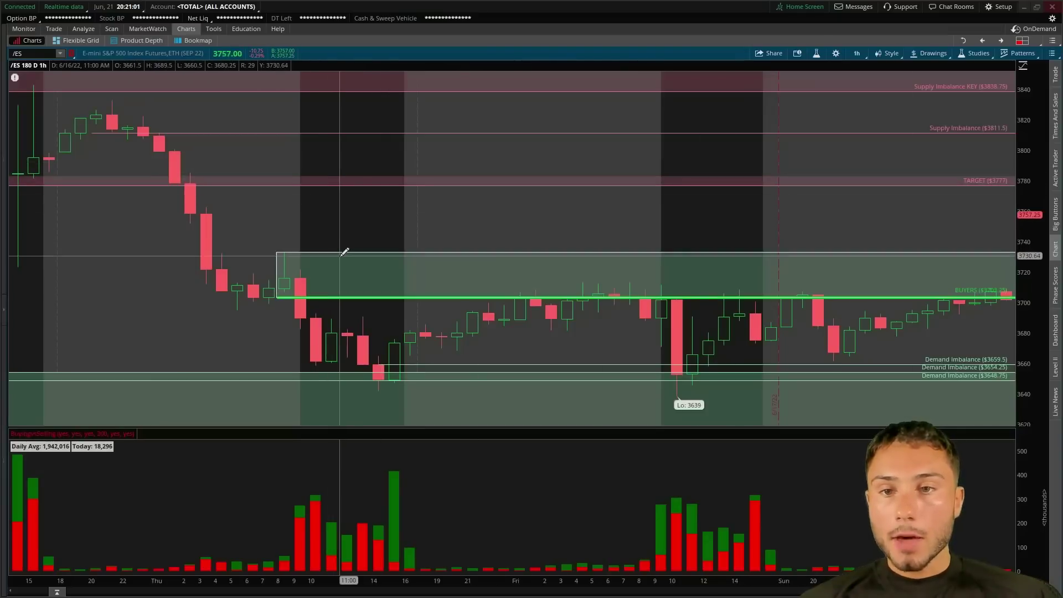
# Step: Remove the green rectangle above the BUYERS line and save the red TARGET rectangle's properties as the default
pyautogui.rightClick(348, 264)
pyautogui.click(398, 313)
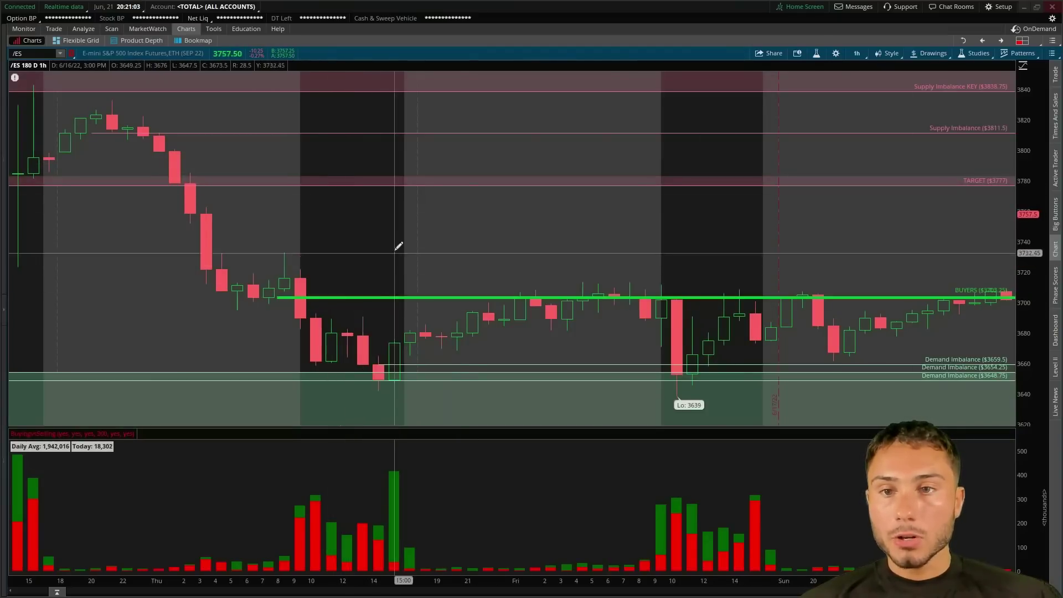
pyautogui.rightClick(426, 187)
pyautogui.click(476, 198)
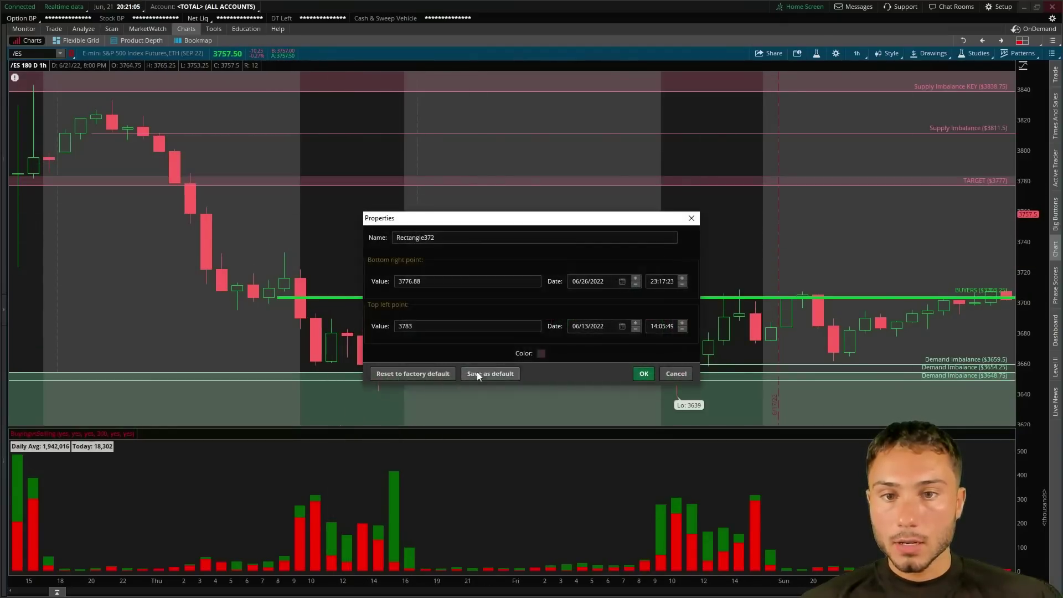
pyautogui.click(642, 374)
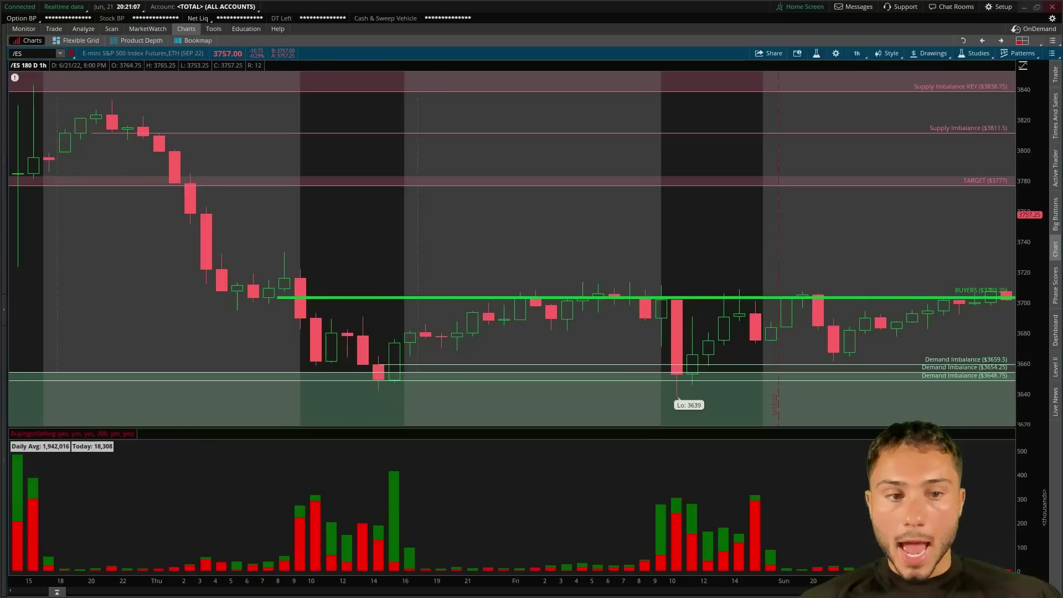
# Step: Draw a red rectangle from about 3703 to 3734, starting at the June 16 sell-off and ending on June 20
pyautogui.click(980, 445)
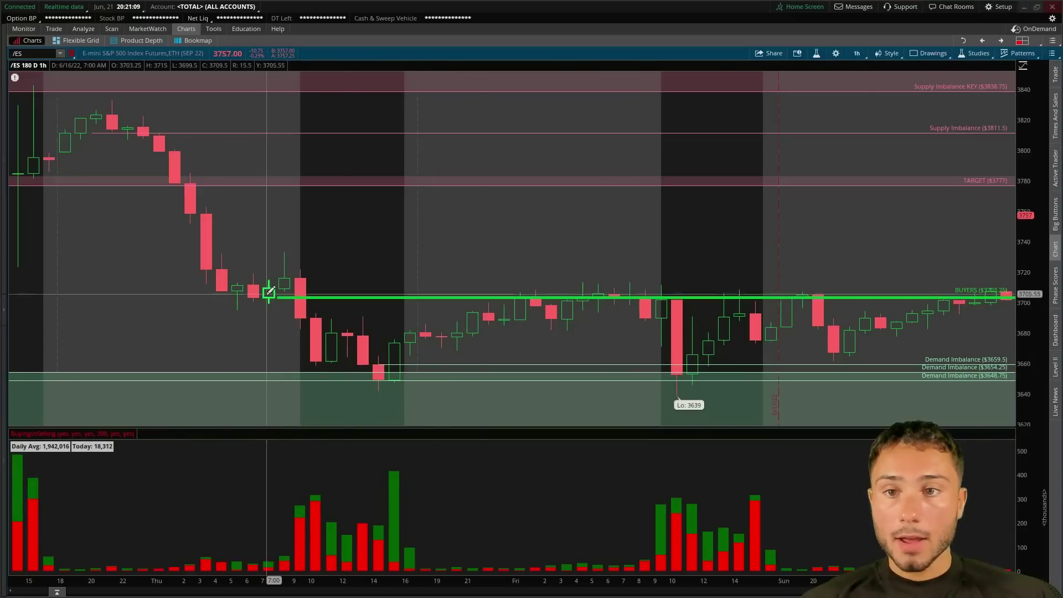
pyautogui.click(208, 298)
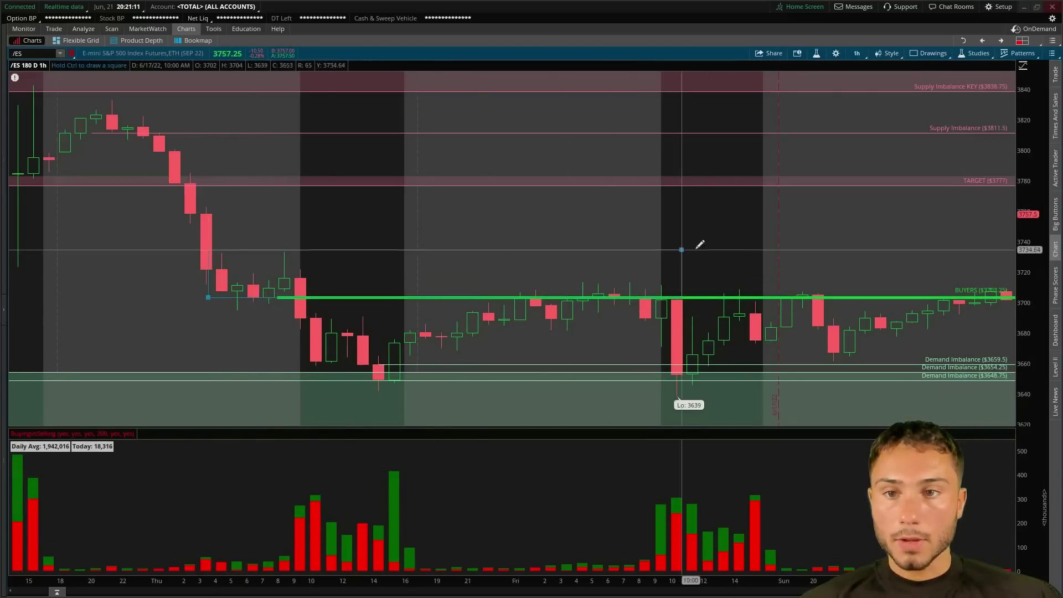
pyautogui.click(857, 252)
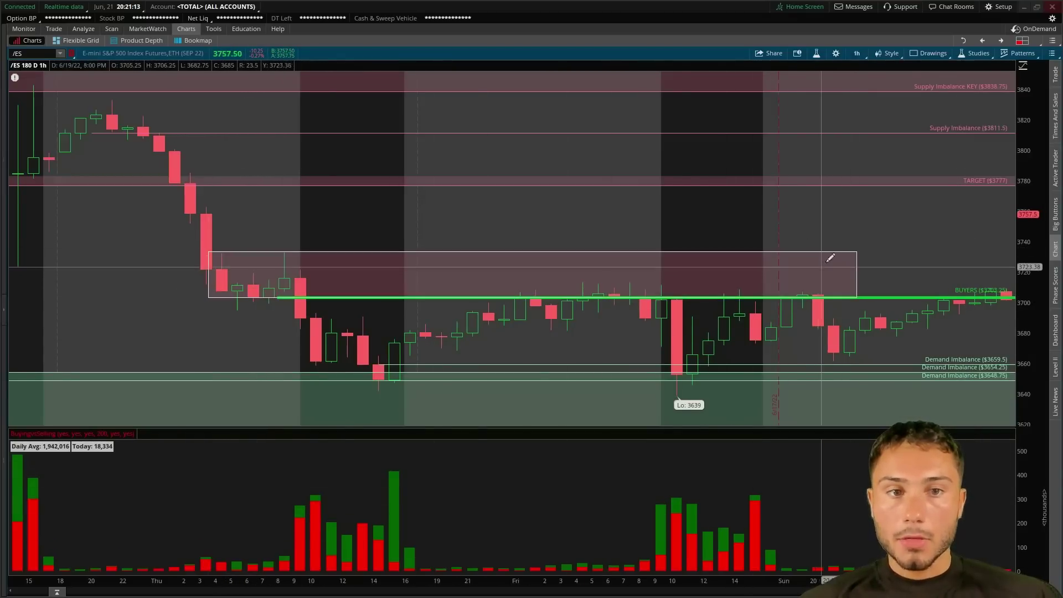
# Step: Extend the new red rectangle to the right by setting its bottom right point to a date beyond June 20
pyautogui.rightClick(662, 271)
pyautogui.click(699, 283)
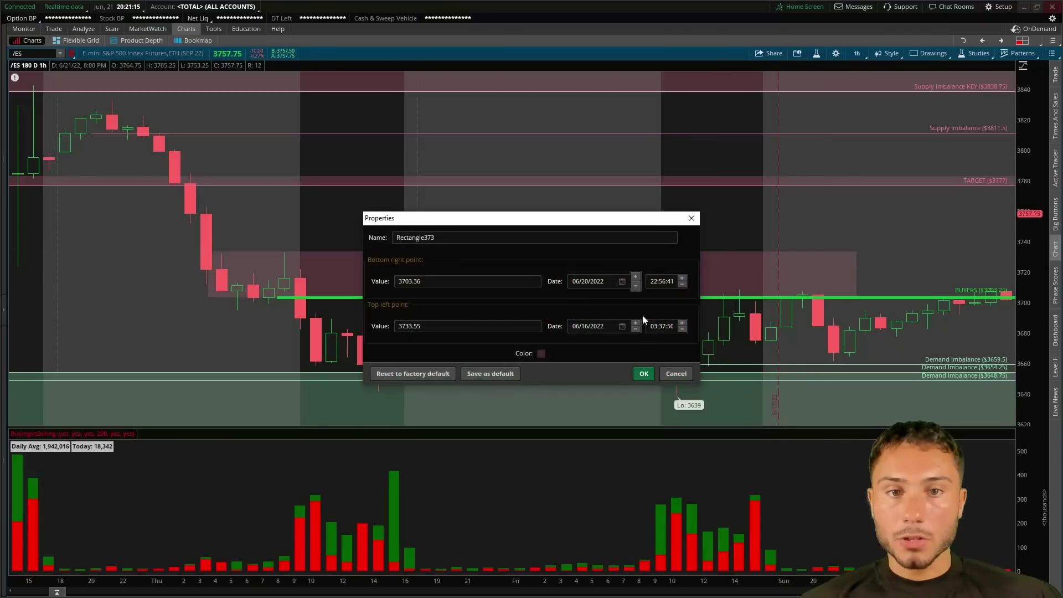
pyautogui.click(643, 373)
pyautogui.moveTo(104, 191); pyautogui.dragTo(923, 263)
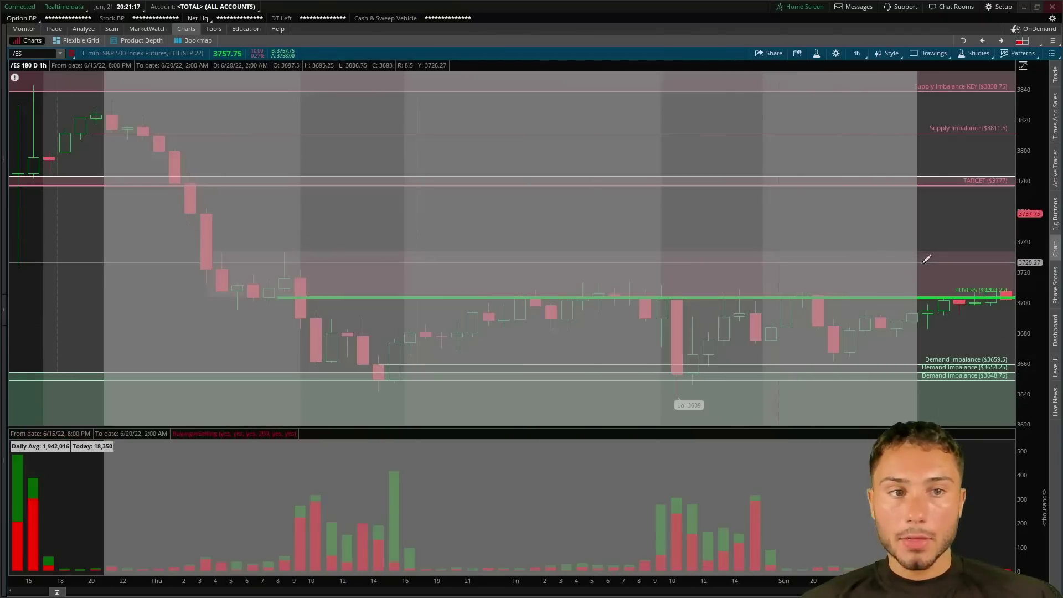
# Step: Switch to Discord and read the June 17 pre-market plan, highlighting the 3703.25 supply level and the 3703 to 3730 resistance sentence
pyautogui.click(927, 259)
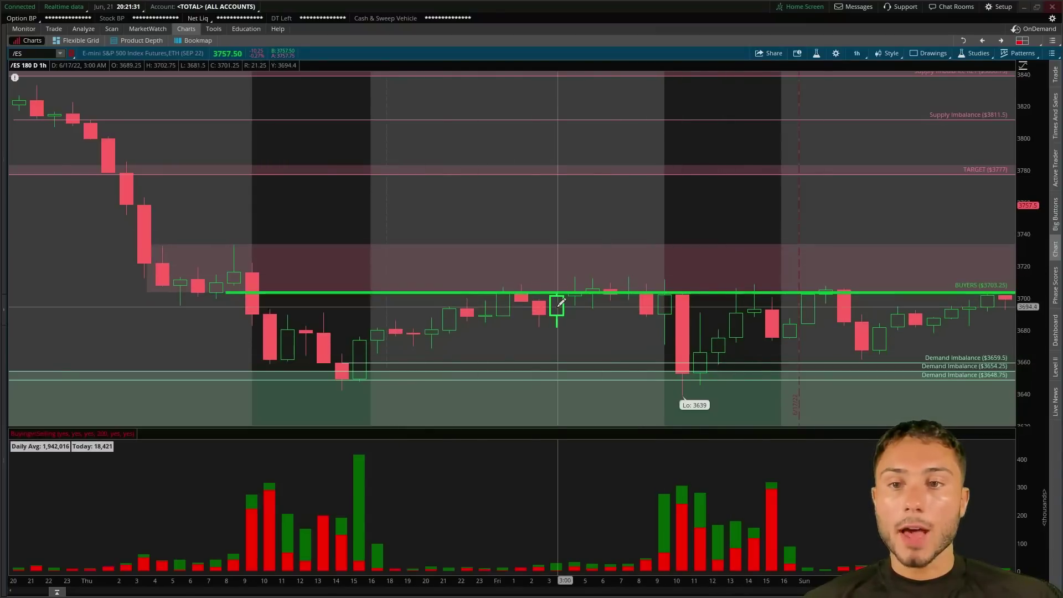
pyautogui.moveTo(145, 190); pyautogui.dragTo(983, 257)
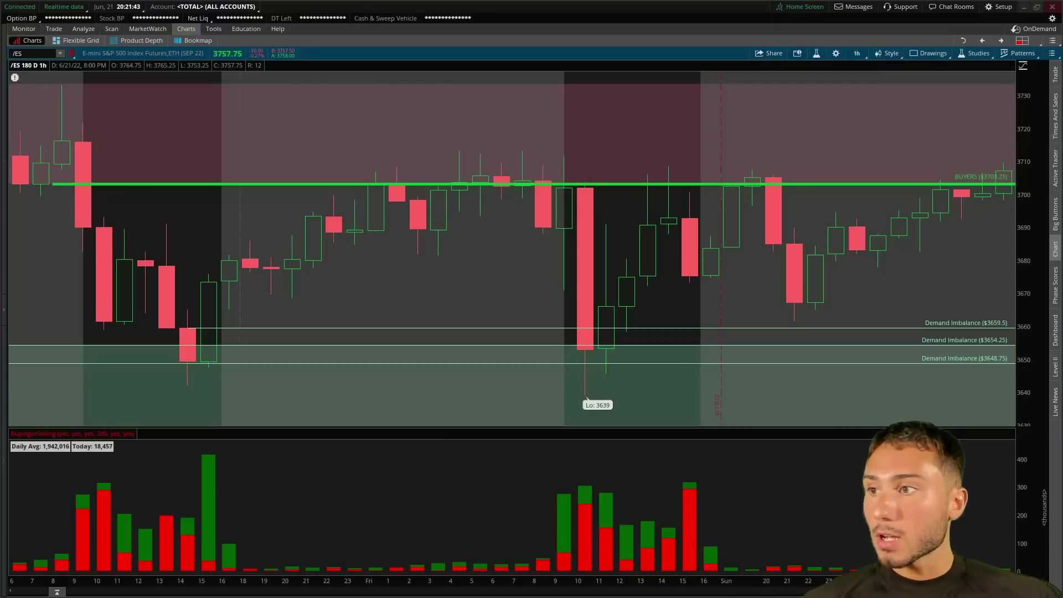
pyautogui.moveTo(0, 288); pyautogui.dragTo(46, 288)
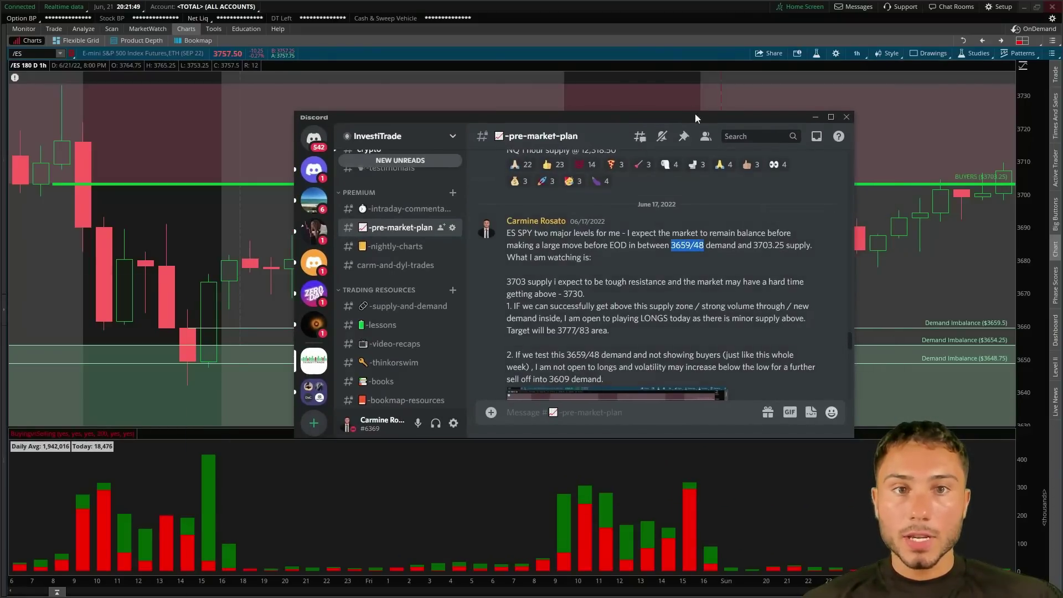
pyautogui.moveTo(692, 116); pyautogui.dragTo(584, 102)
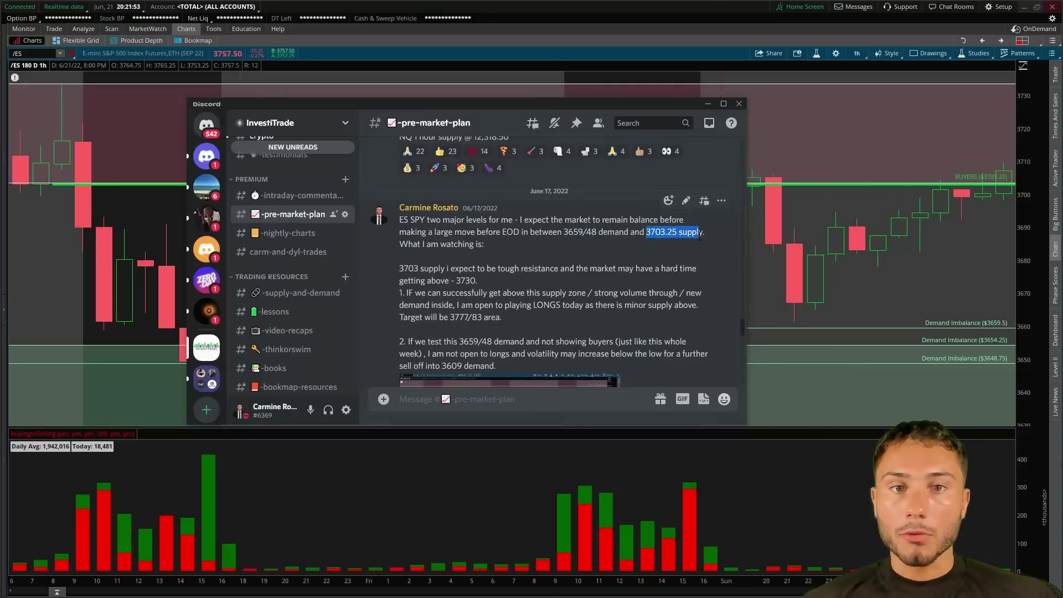
pyautogui.moveTo(479, 281); pyautogui.dragTo(446, 275)
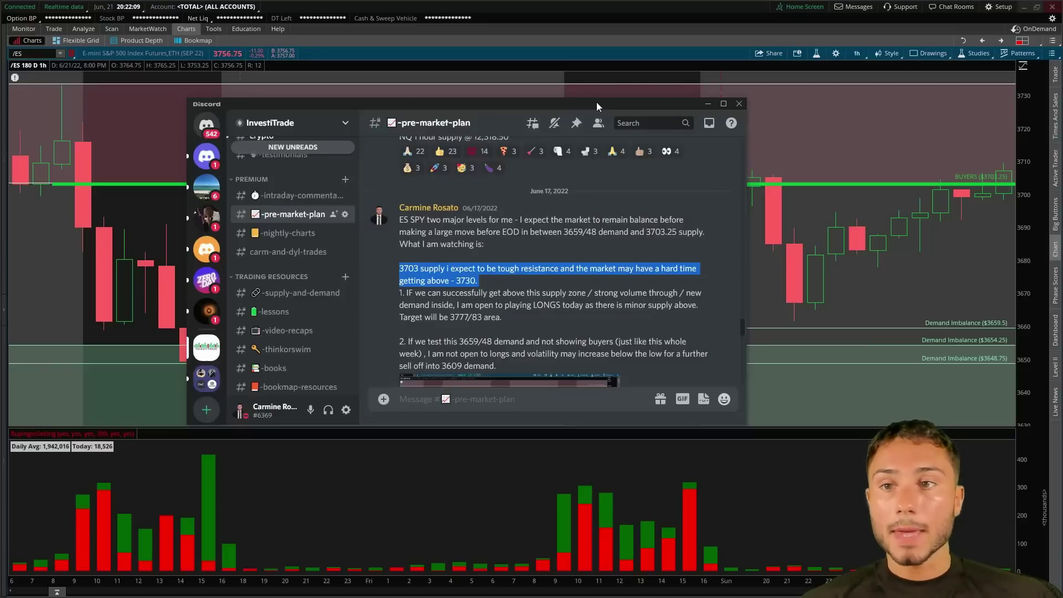
pyautogui.moveTo(595, 103); pyautogui.dragTo(1, 114)
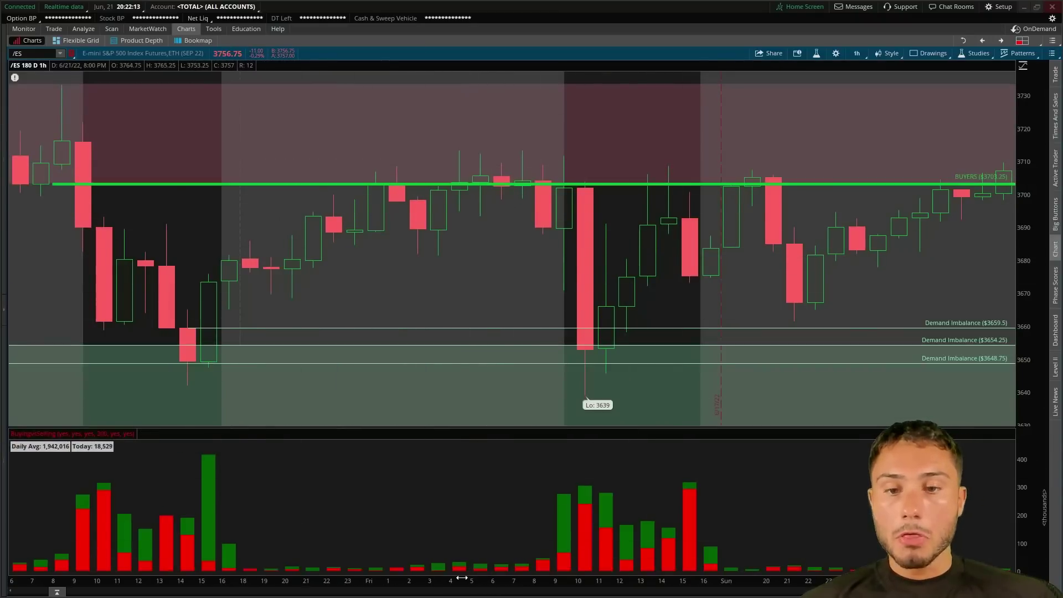
# Step: Leave the maximized hourly chart and maximize the 5-minute /ES chart cell from the grid
pyautogui.moveTo(461, 578)
pyautogui.mouseDown()
pyautogui.moveTo(491, 579)
pyautogui.moveTo(468, 584)
pyautogui.mouseUp()
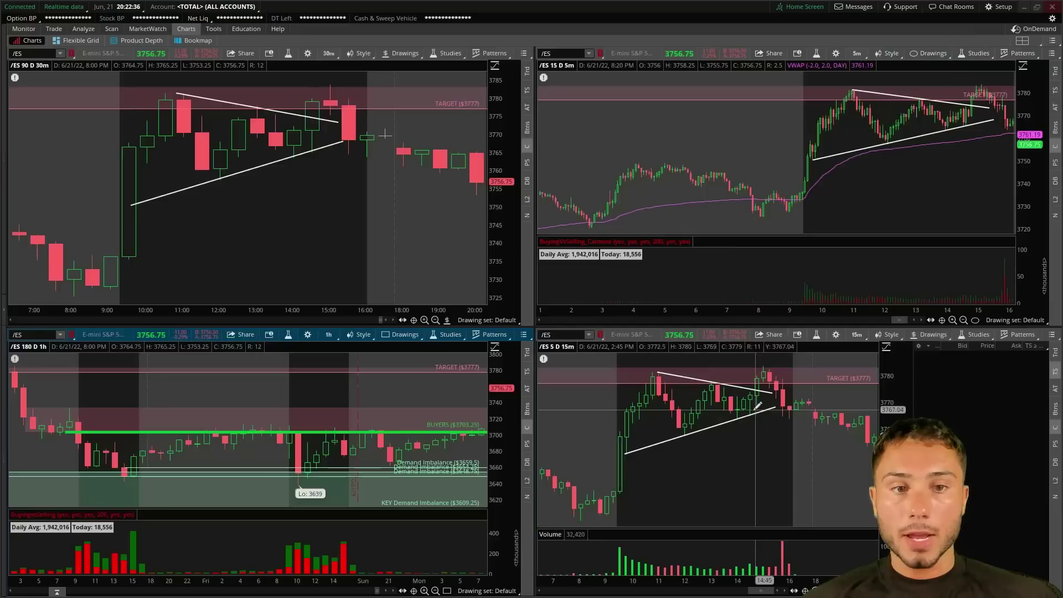
pyautogui.rightClick(775, 196)
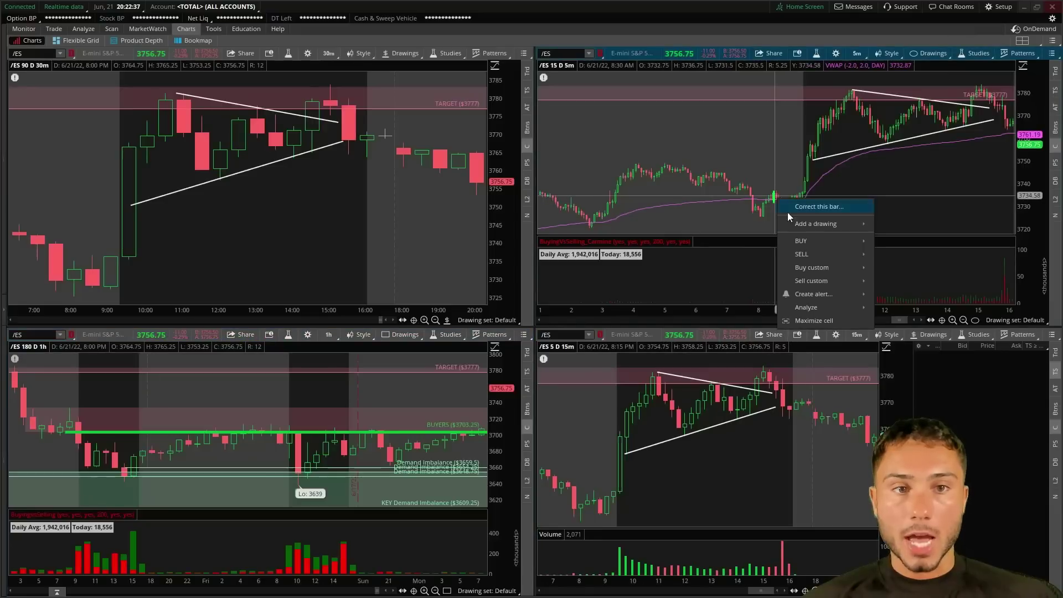
pyautogui.click(814, 320)
# Step: Examine the June 16 to 20 price action inside the red supply zone and around the BUYERS line on the 5-minute chart
pyautogui.scroll(-5, 188, 249)
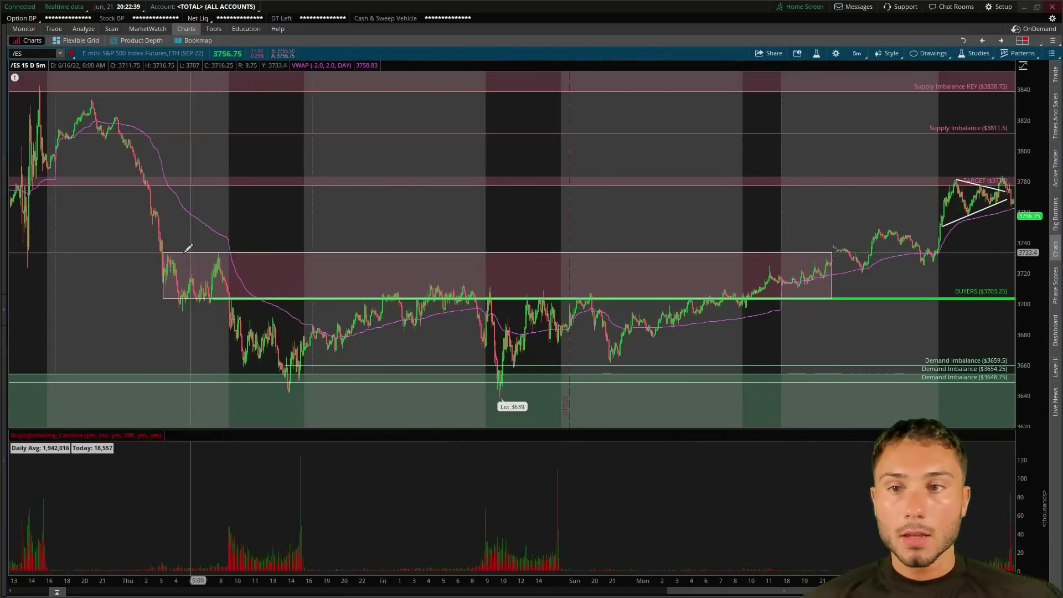
pyautogui.moveTo(150, 232); pyautogui.dragTo(846, 304)
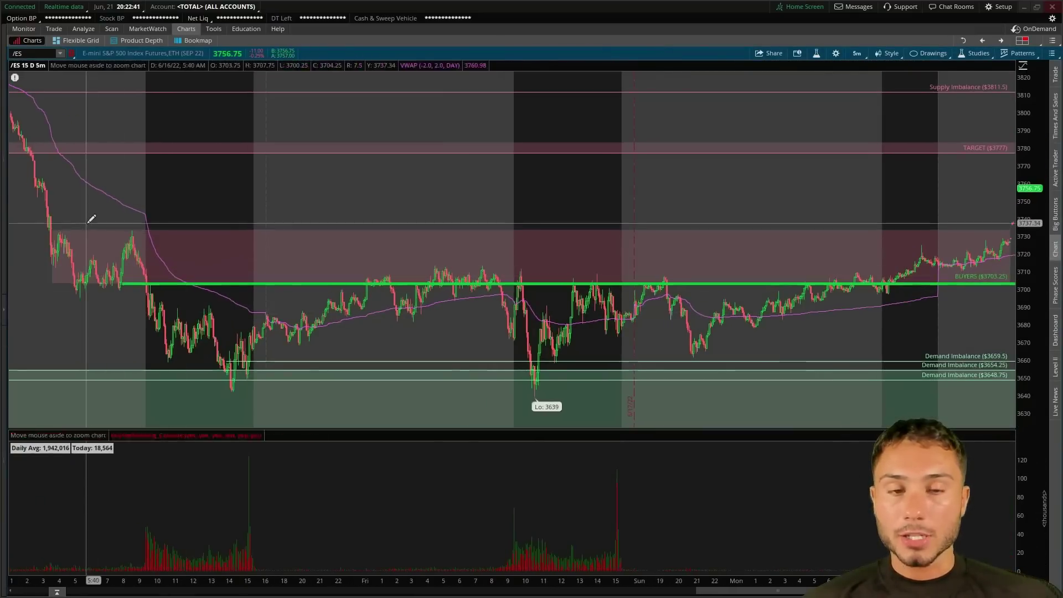
pyautogui.moveTo(86, 223); pyautogui.dragTo(973, 303)
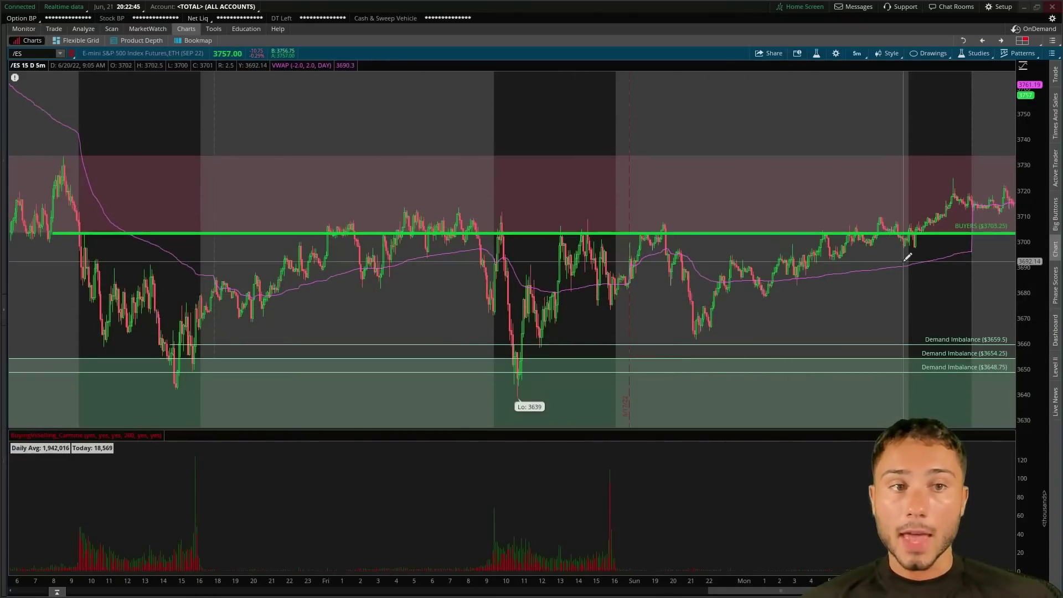
pyautogui.moveTo(913, 233); pyautogui.dragTo(902, 214)
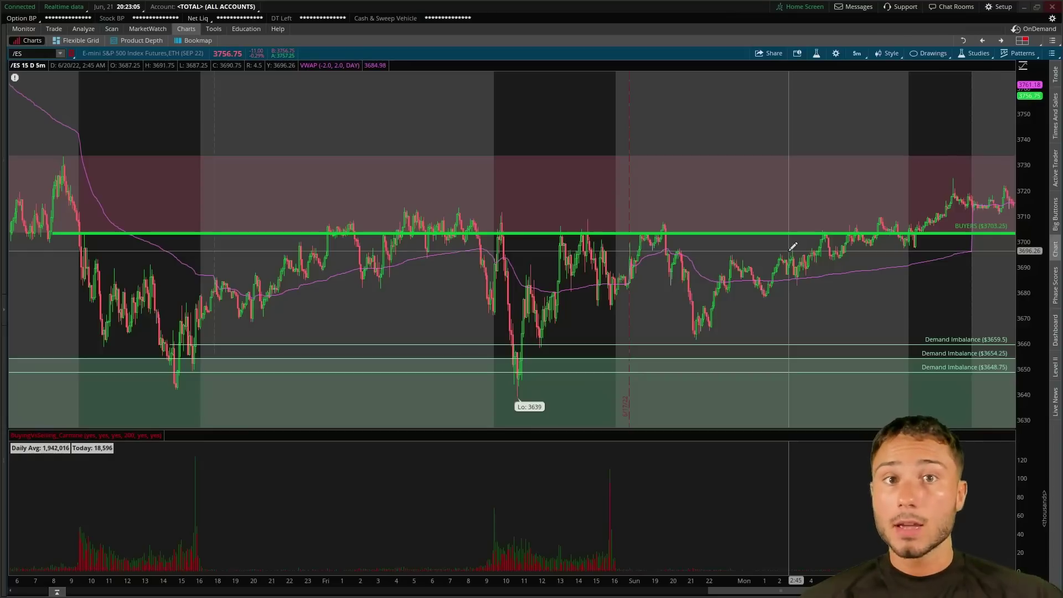
# Step: Load the drawing set holding the green daily zones and set the /ES chart to the 1 Y : 1D time frame
pyautogui.click(997, 591)
pyautogui.click(1013, 511)
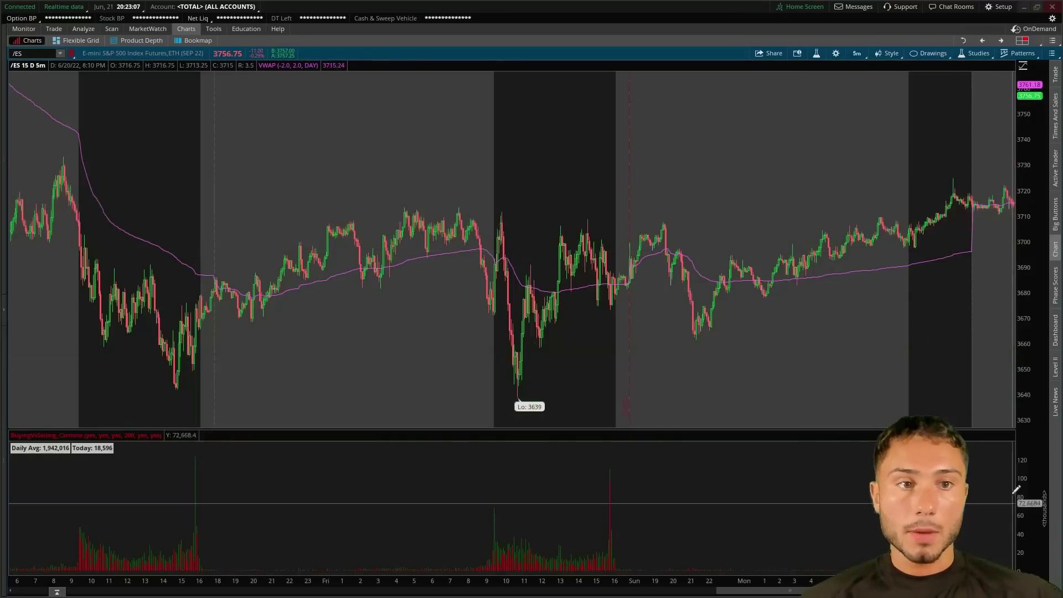
pyautogui.click(862, 54)
pyautogui.click(851, 207)
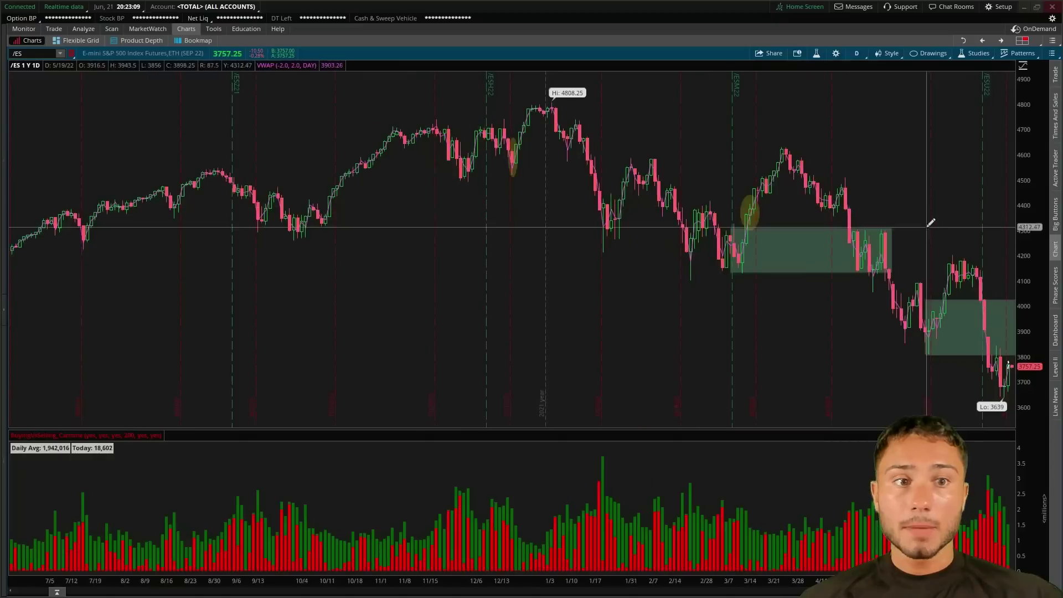
# Step: Examine the daily /ES candles from May 26 to June 9 that trade sideways above the lower green zone
pyautogui.moveTo(854, 213)
pyautogui.mouseDown()
pyautogui.moveTo(992, 219)
pyautogui.moveTo(980, 227)
pyautogui.moveTo(1024, 208)
pyautogui.moveTo(1024, 187)
pyautogui.mouseUp()
pyautogui.hscroll(-3, 930, 226)
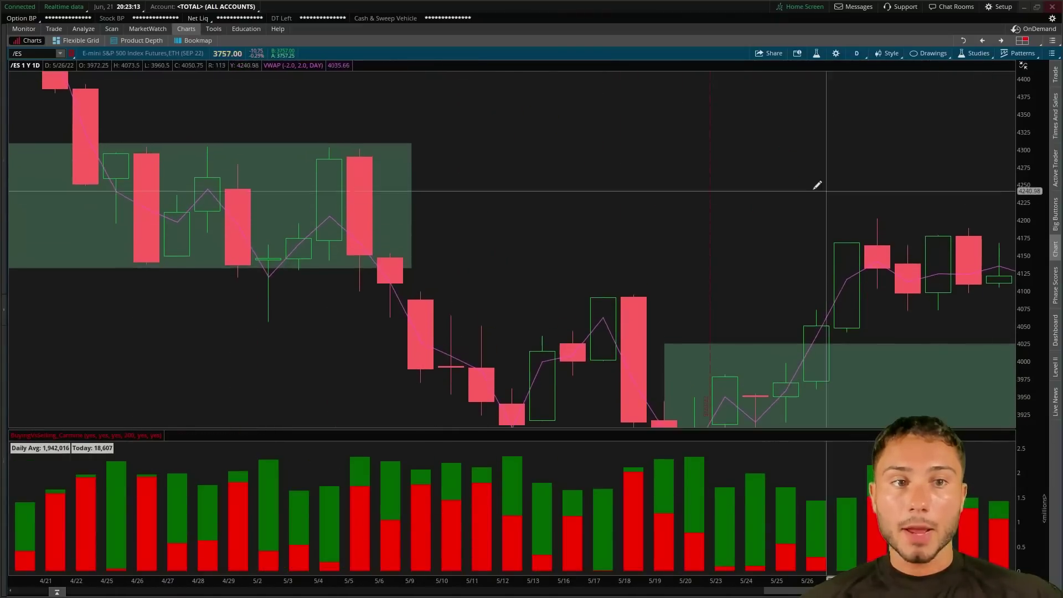
pyautogui.hscroll(3, 801, 185)
pyautogui.moveTo(681, 168); pyautogui.dragTo(1015, 370)
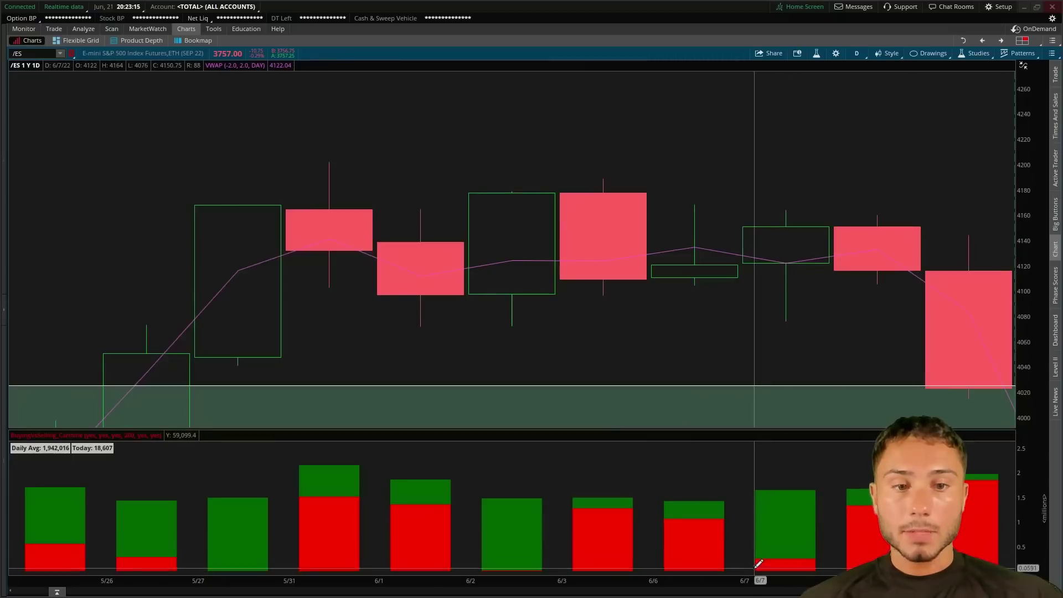
pyautogui.scroll(-2, 814, 351)
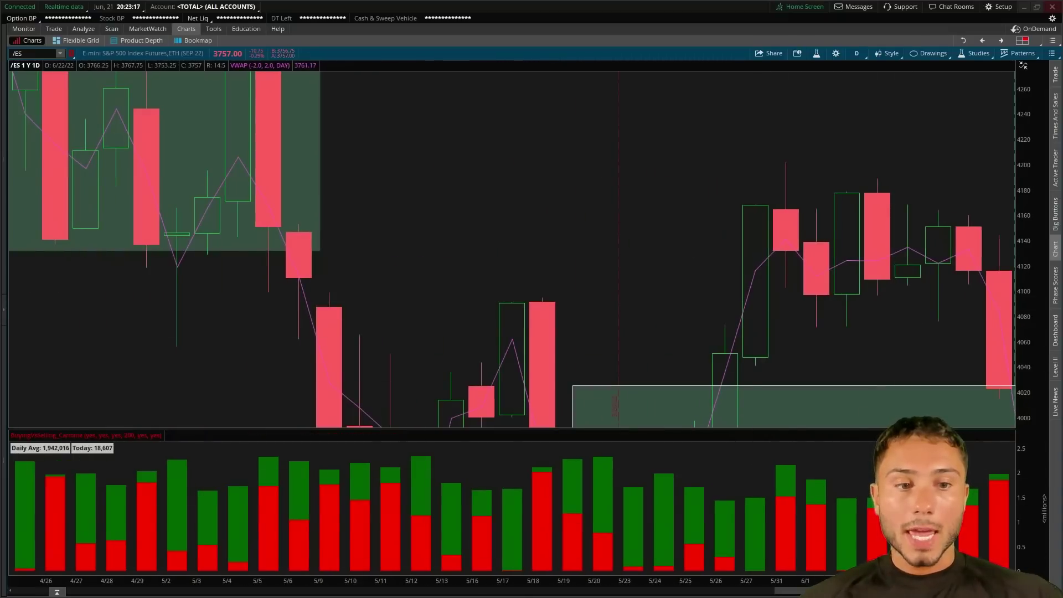
pyautogui.scroll(1, 832, 332)
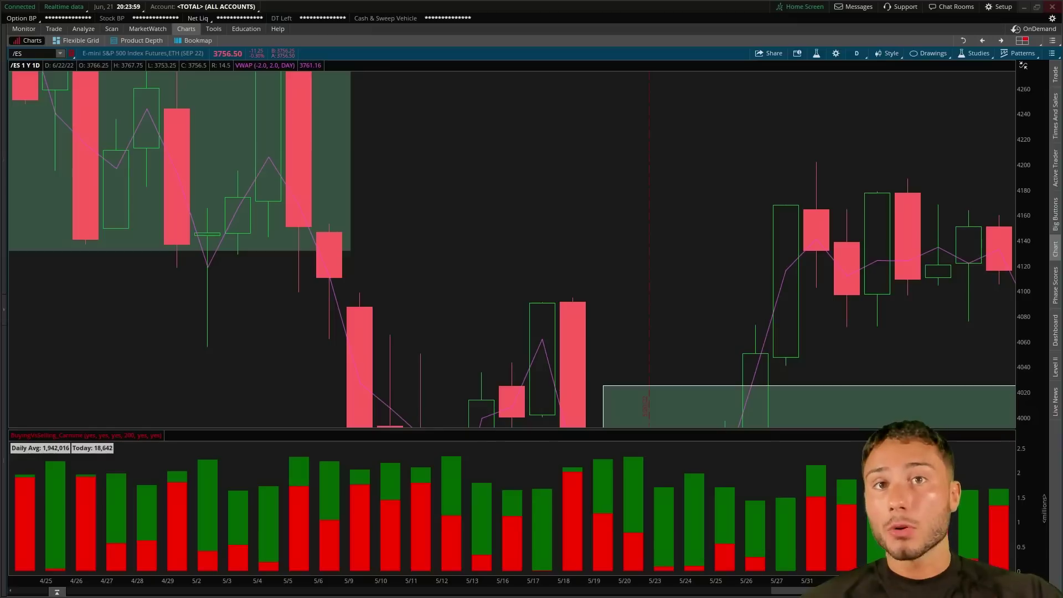
pyautogui.scroll(-3, 935, 318)
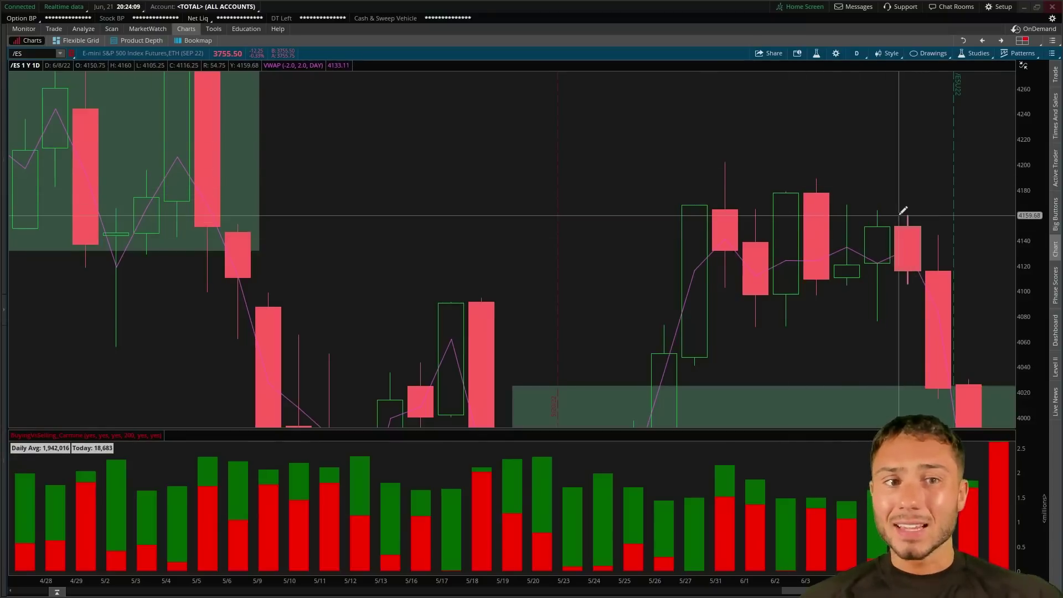
# Step: Reset the daily chart's price scale and compare the early June balance range with the June sell-off through the green zone
pyautogui.doubleClick(1020, 296)
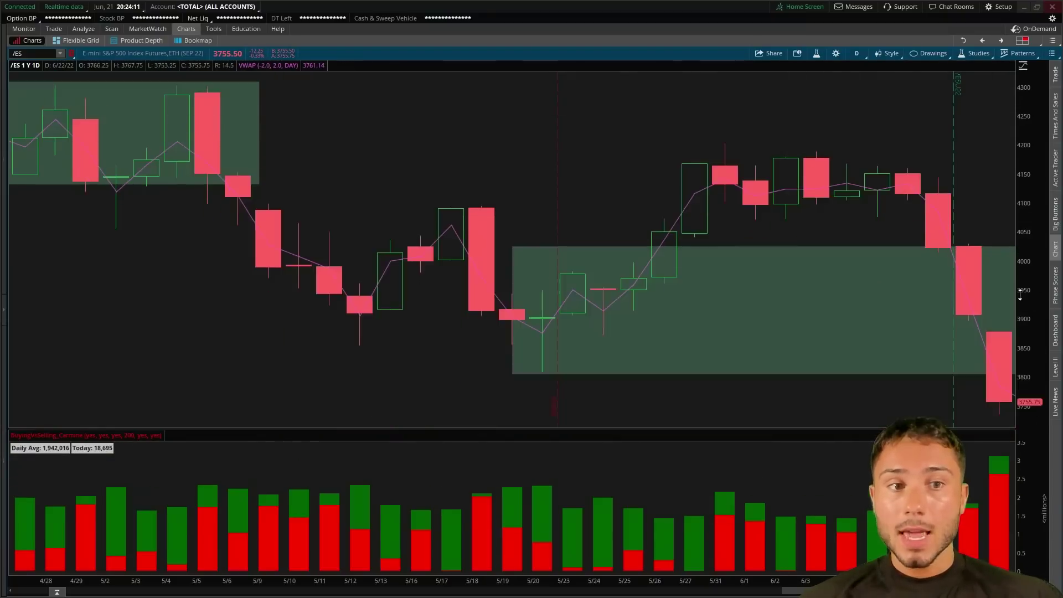
pyautogui.scroll(-3, 944, 194)
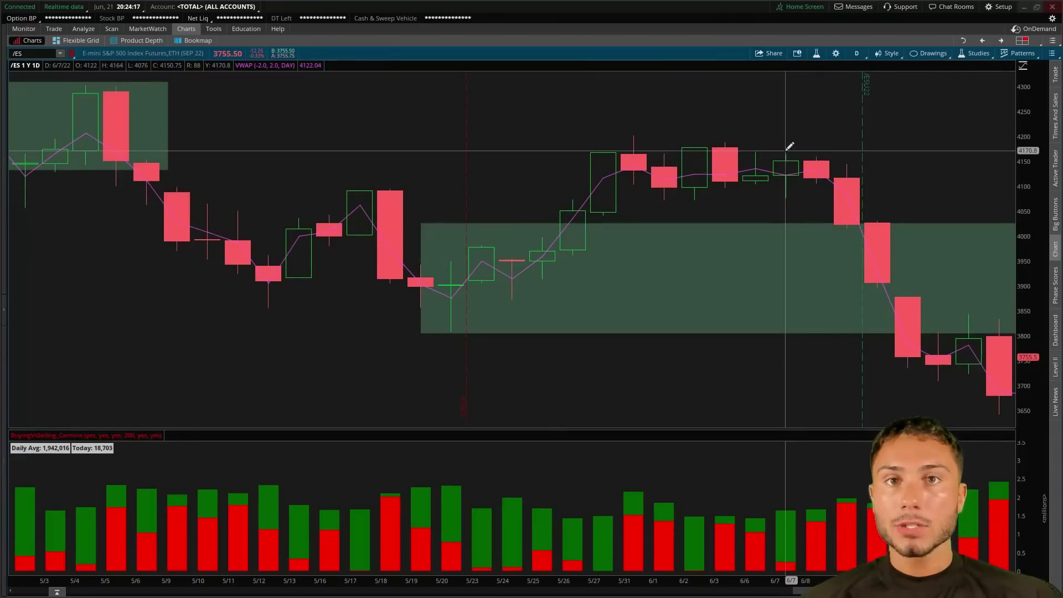
pyautogui.scroll(-3, 789, 145)
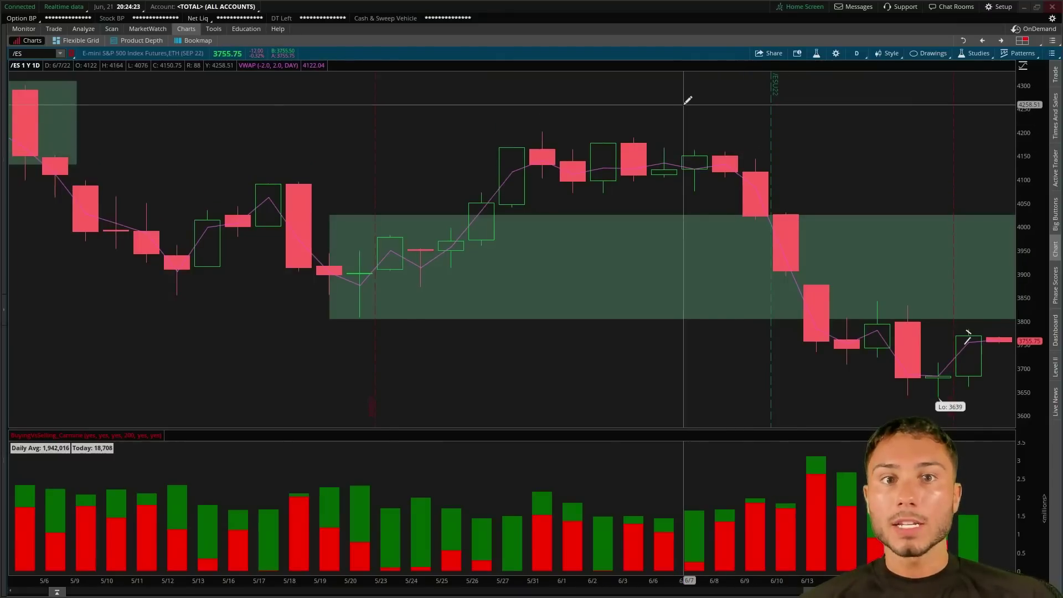
pyautogui.scroll(6, 687, 100)
pyautogui.moveTo(650, 147); pyautogui.dragTo(949, 175)
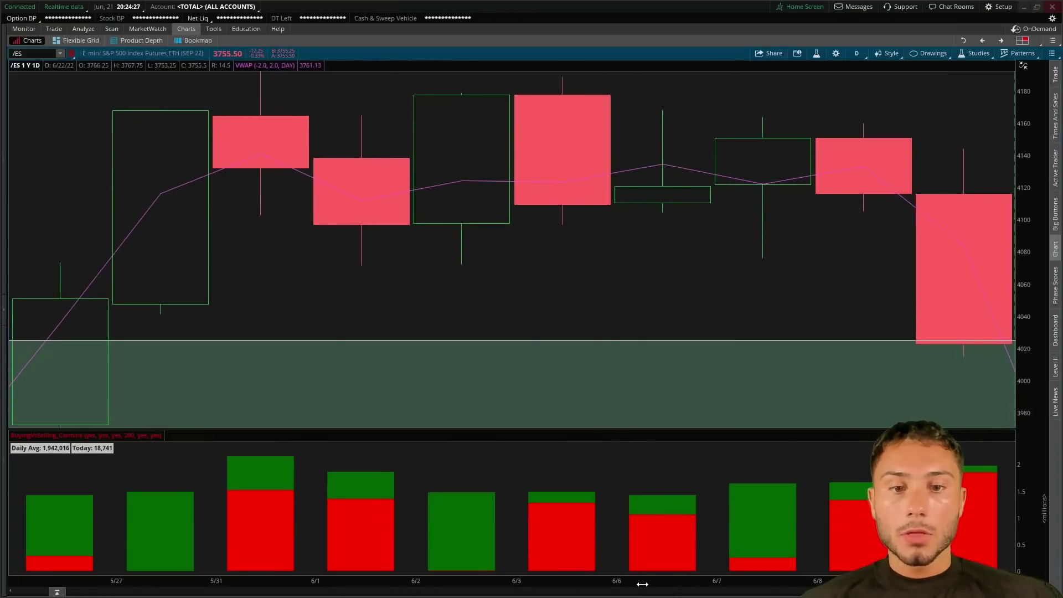
pyautogui.moveTo(642, 584); pyautogui.dragTo(672, 578)
pyautogui.moveTo(1038, 178); pyautogui.dragTo(1038, 202)
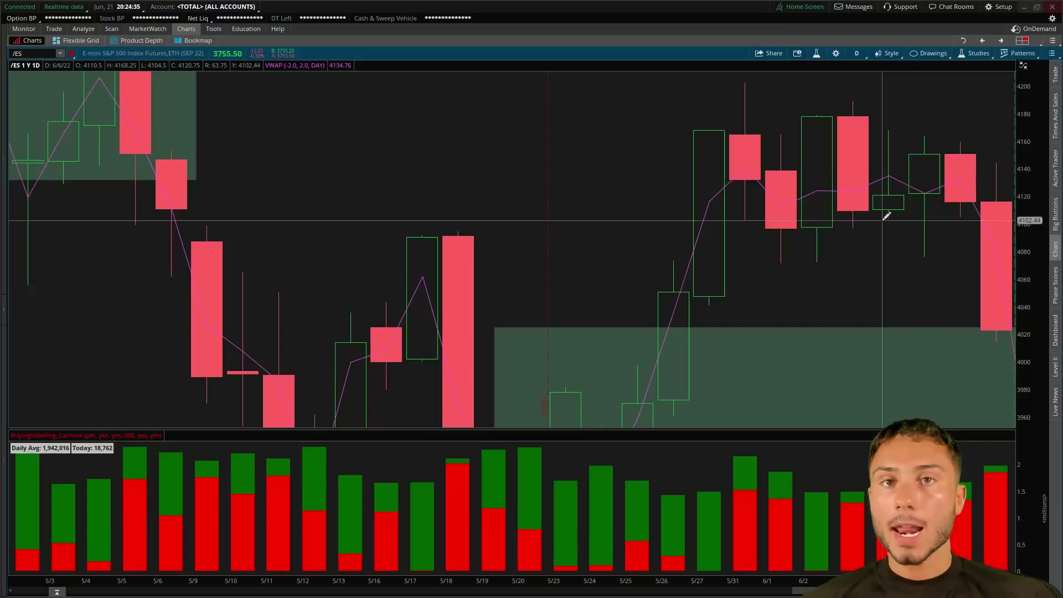
# Step: Set the /ES chart back to the 15 D : 5m time frame and load the Default drawing set
pyautogui.click(856, 53)
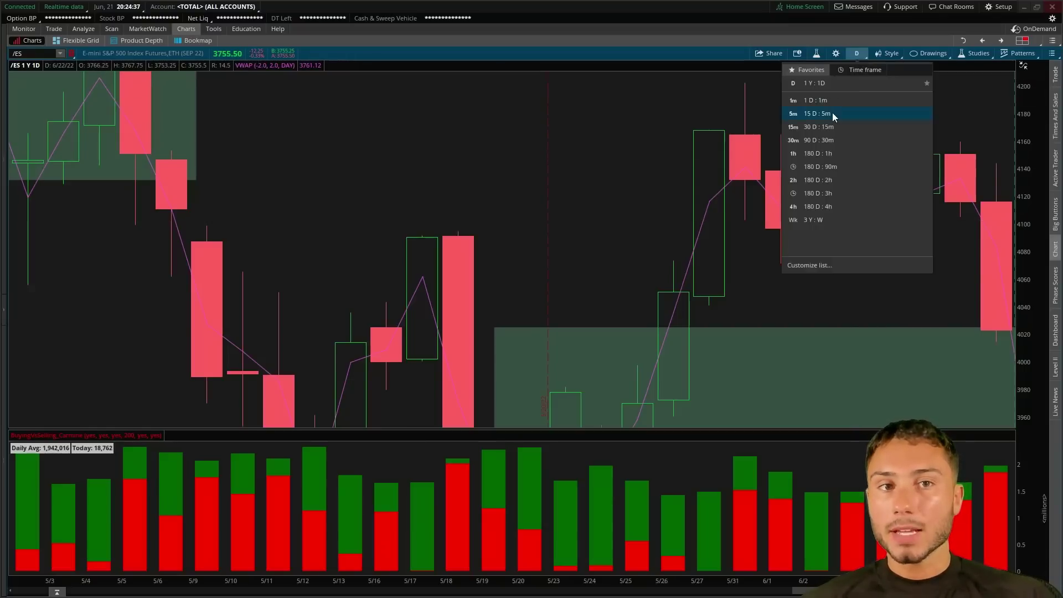
pyautogui.click(832, 112)
pyautogui.moveTo(666, 585); pyautogui.dragTo(486, 586)
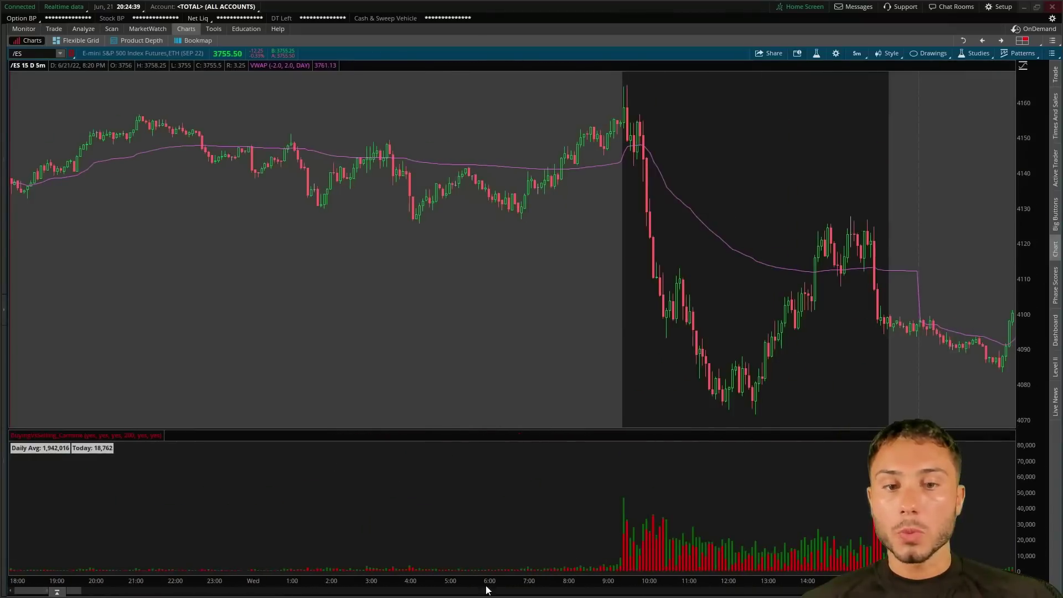
pyautogui.moveTo(50, 592)
pyautogui.mouseDown()
pyautogui.moveTo(554, 570)
pyautogui.moveTo(886, 576)
pyautogui.mouseUp()
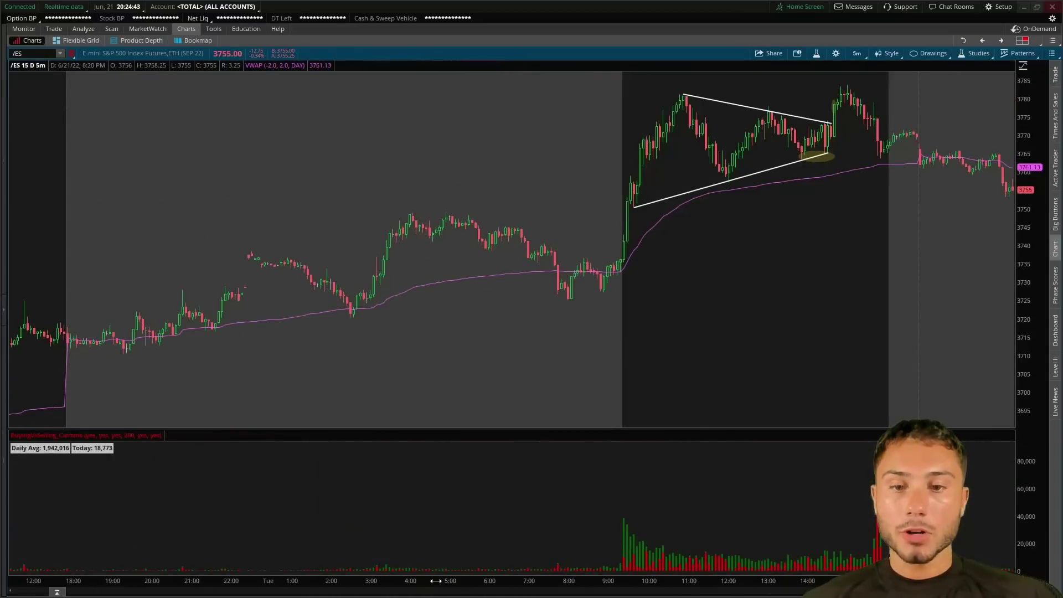
pyautogui.moveTo(436, 581); pyautogui.dragTo(875, 581)
pyautogui.click(1019, 591)
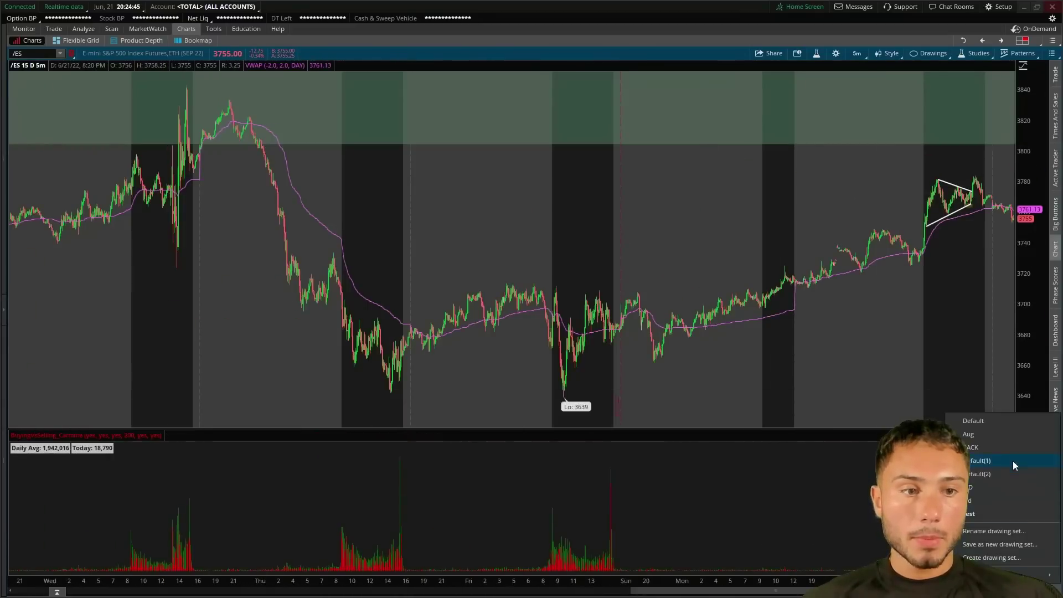
pyautogui.click(1004, 426)
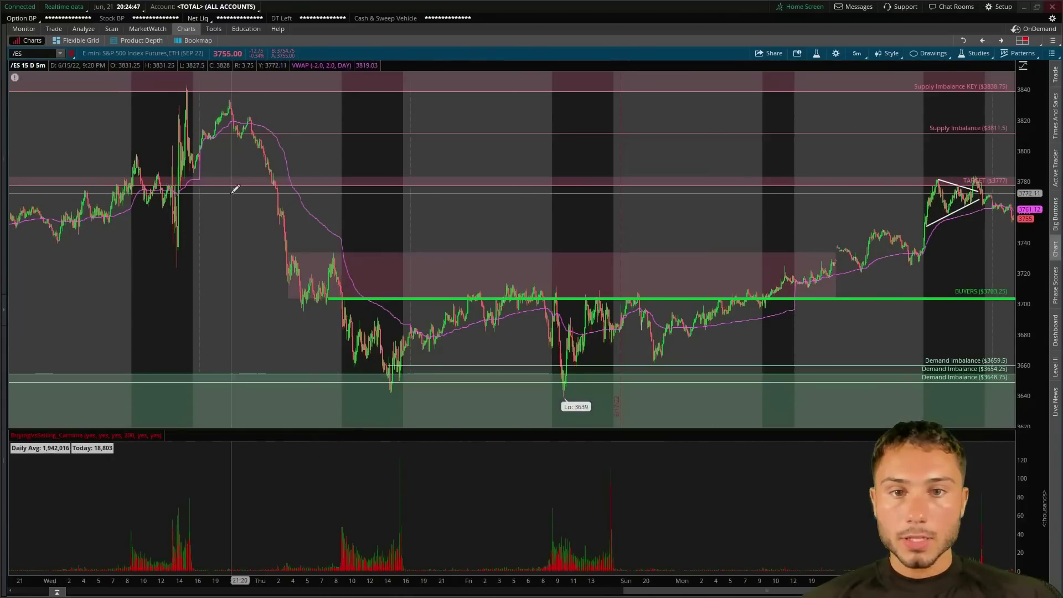
# Step: Show Times And Sales and Active Trader beside the 5-minute chart to check the order flow, and close them again
pyautogui.moveTo(231, 192); pyautogui.dragTo(842, 287)
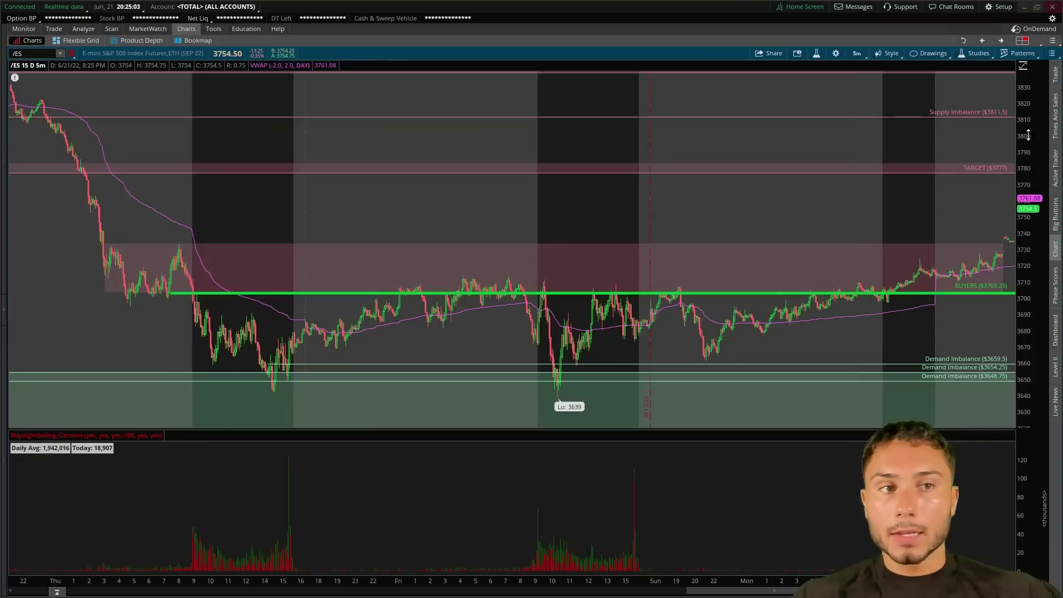
pyautogui.click(1055, 117)
pyautogui.click(1055, 185)
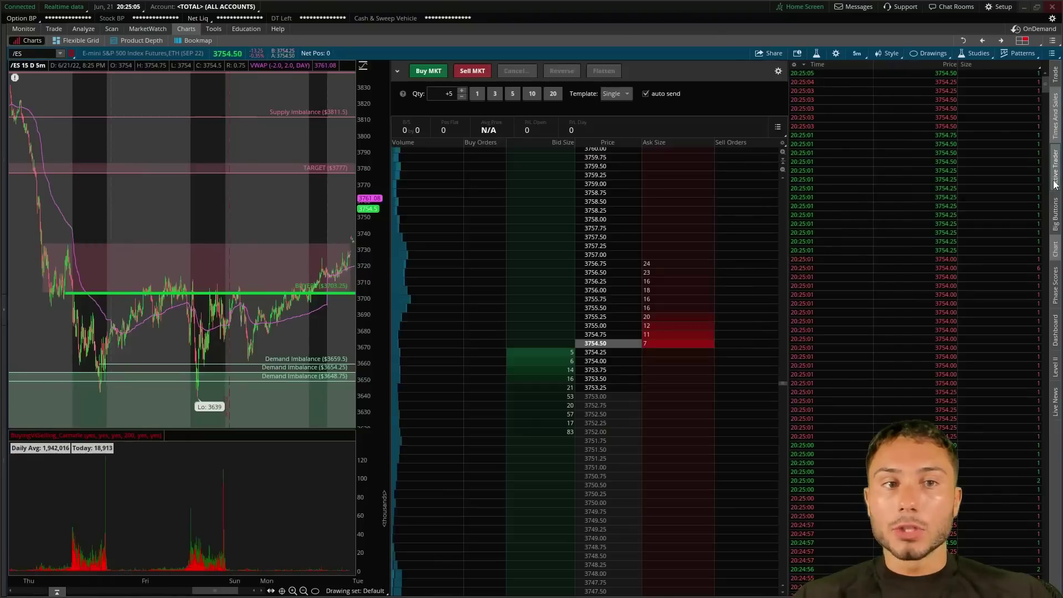
pyautogui.click(1054, 184)
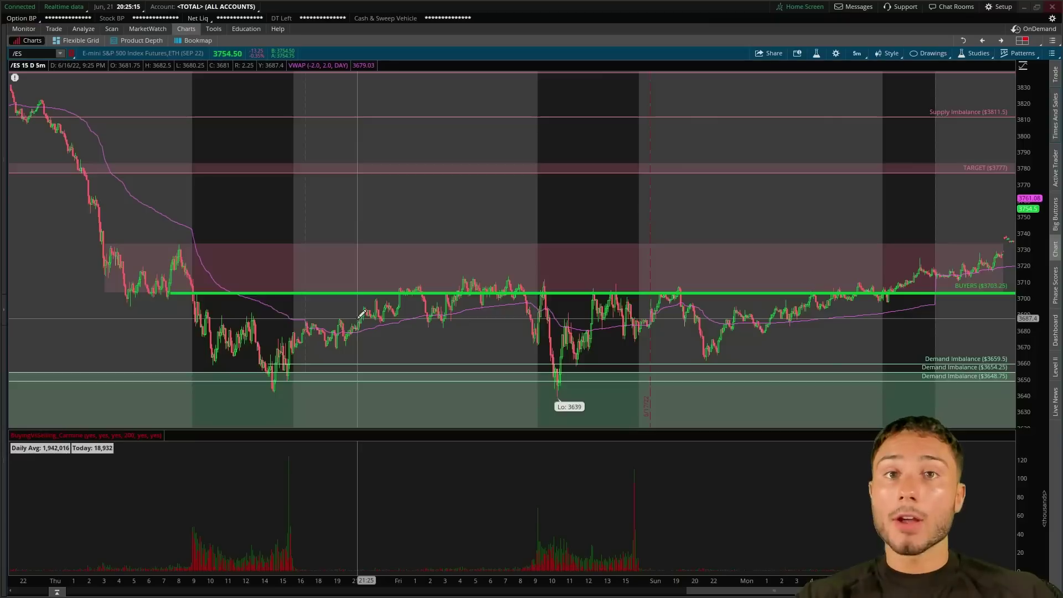
# Step: Examine how price moves between the demand imbalance levels and the BUYERS line from June 16 to 21 on the 5-minute chart
pyautogui.scroll(-3, 395, 349)
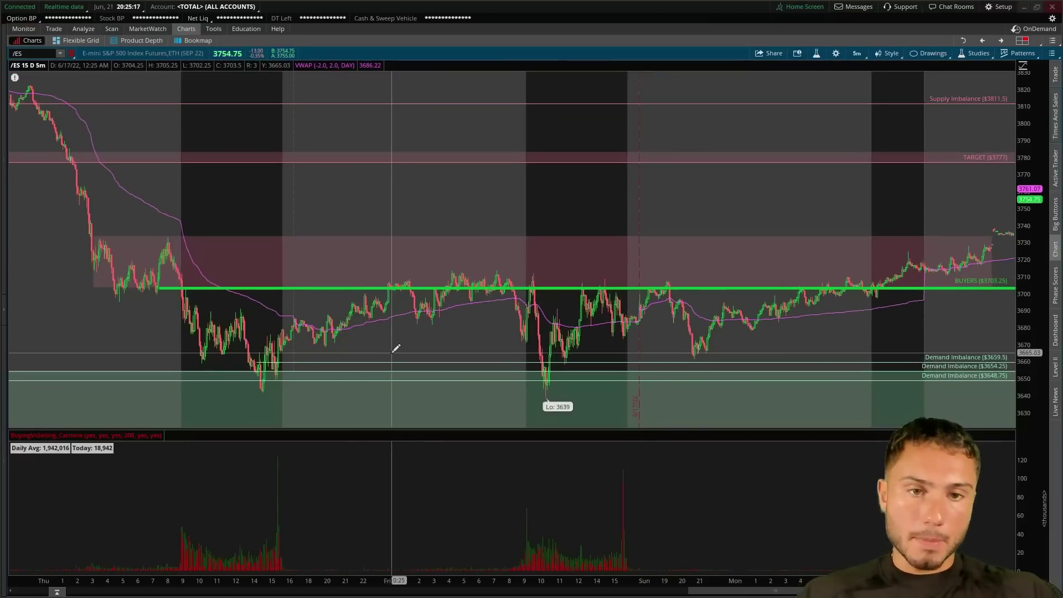
pyautogui.scroll(-4, 395, 349)
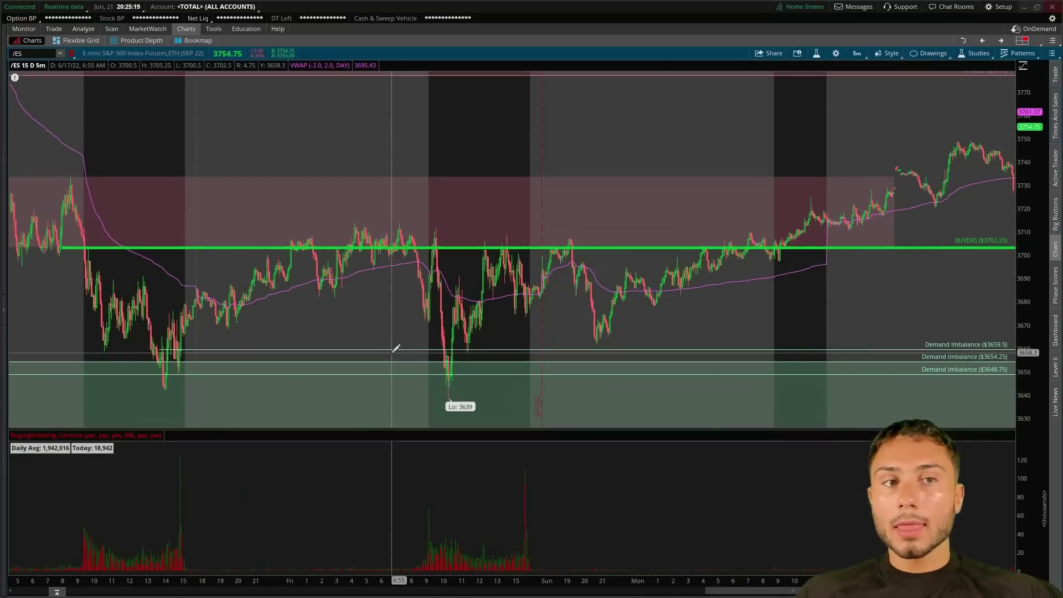
pyautogui.scroll(-2, 395, 349)
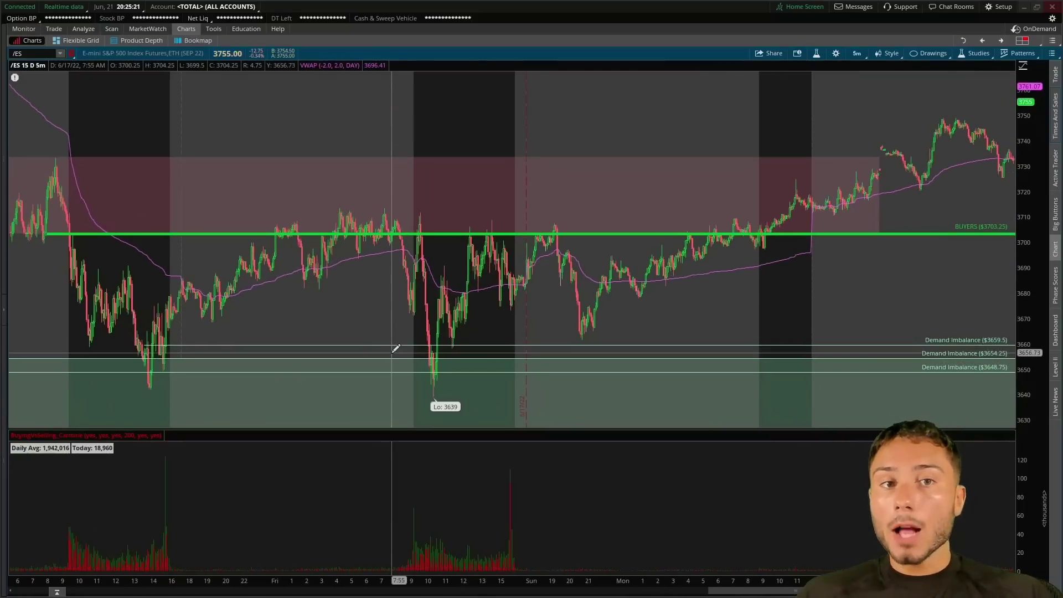
# Step: Edit the properties of the red supply zone above the BUYERS line so that it extends to the right edge of the /ES chart
pyautogui.scroll(-1, 491, 332)
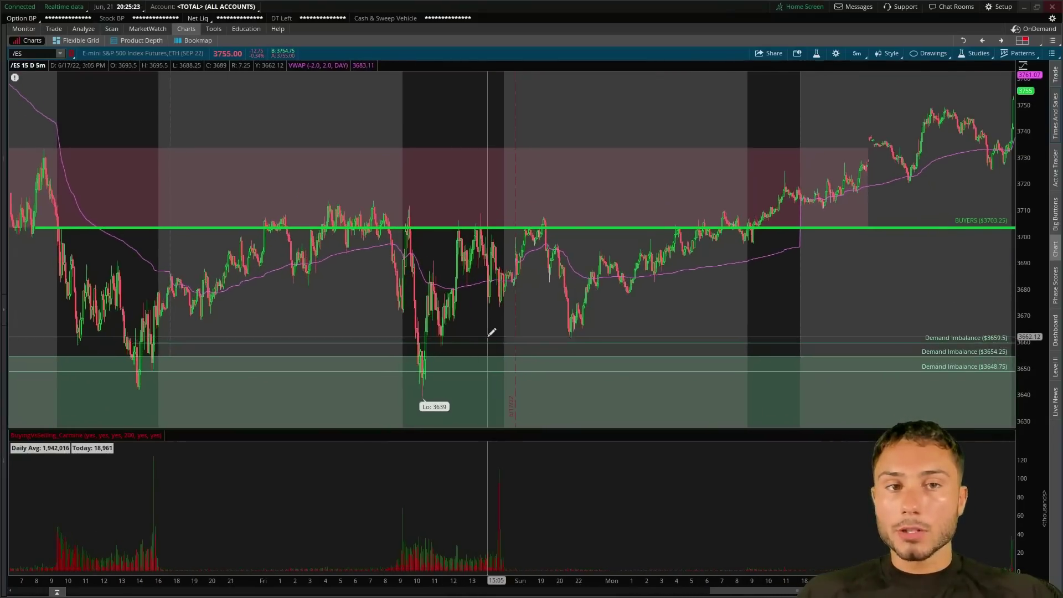
pyautogui.scroll(1, 492, 333)
pyautogui.rightClick(524, 208)
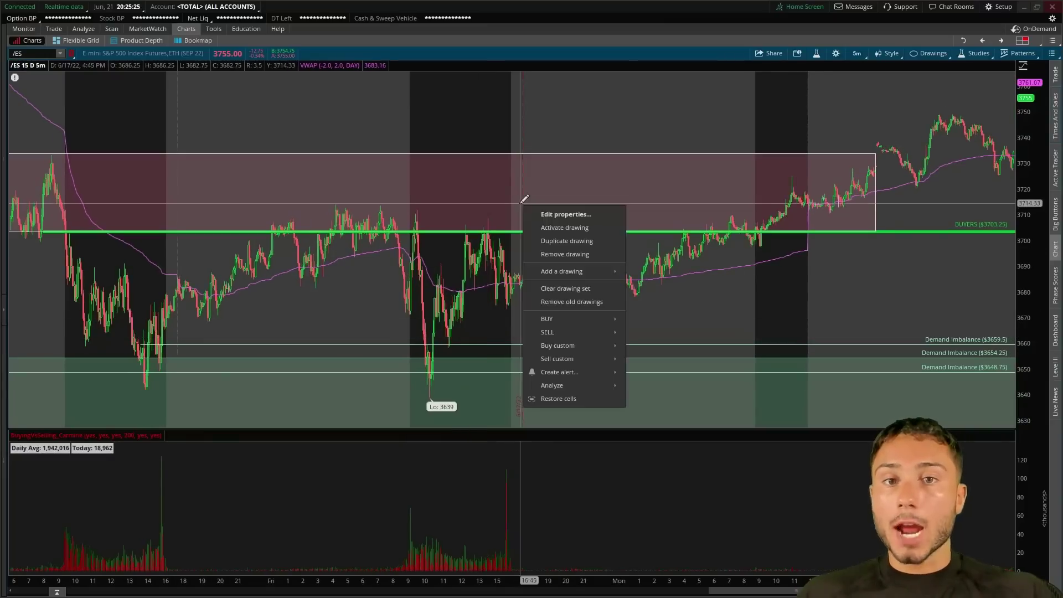
pyautogui.click(570, 215)
pyautogui.click(676, 372)
pyautogui.rightClick(690, 129)
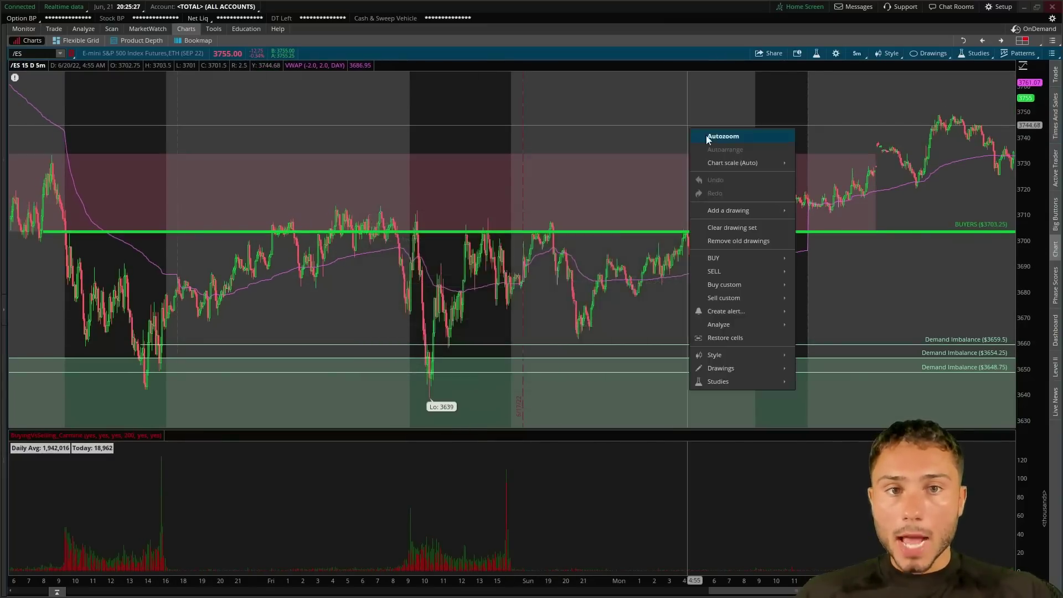
pyautogui.rightClick(576, 199)
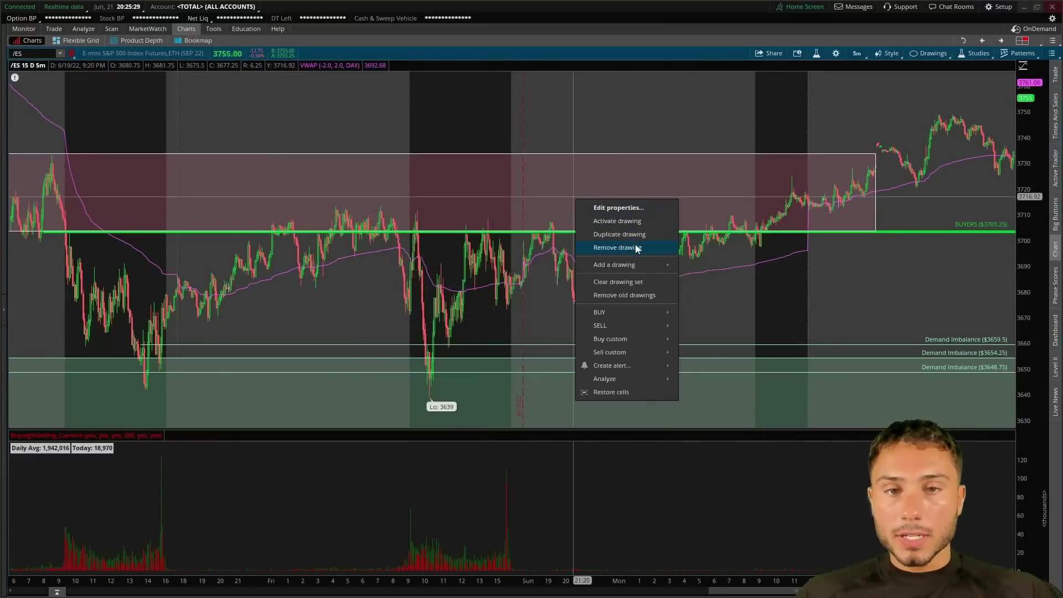
pyautogui.rightClick(778, 209)
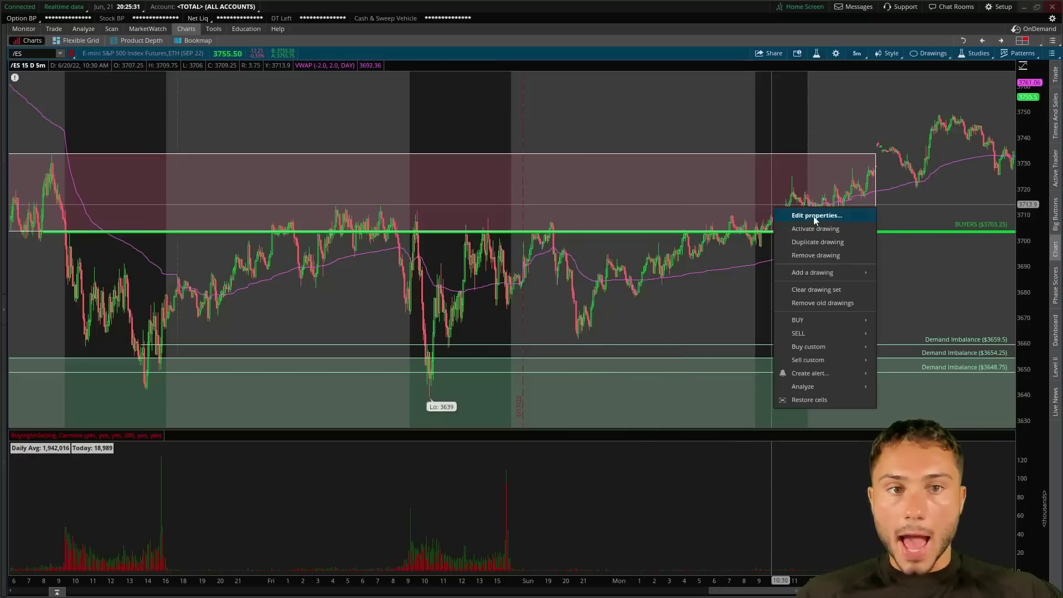
pyautogui.click(813, 216)
pyautogui.click(644, 373)
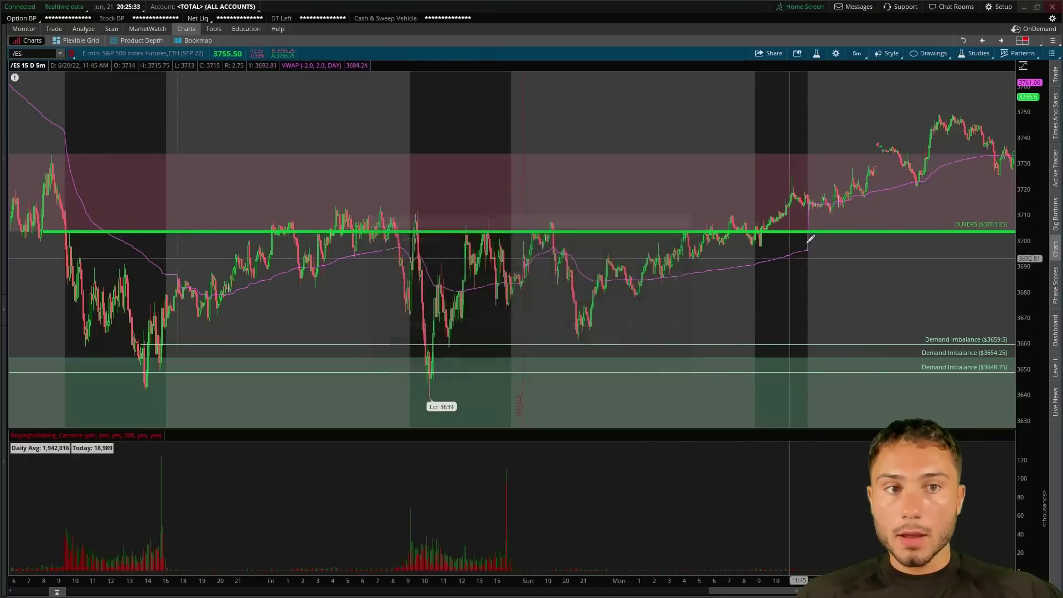
# Step: Switch to Discord and highlight the June 21 /ES plan's hold above 3703, longs targeting 3811 and resistance around 3777/83, and minimize it again
pyautogui.scroll(-2, 751, 209)
pyautogui.scroll(-1, 752, 205)
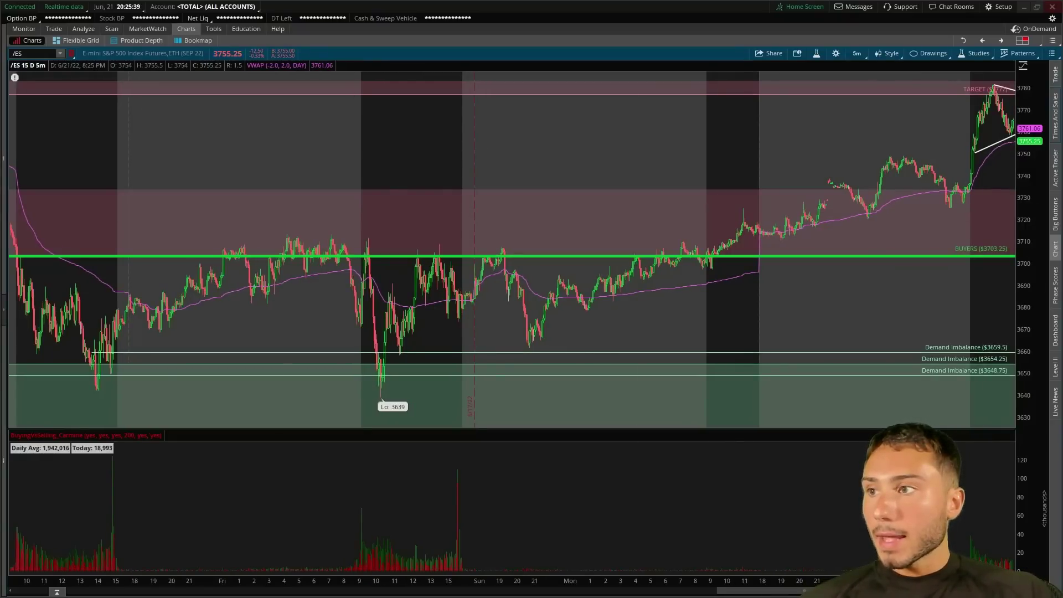
pyautogui.hotkey('alt', 'Tab')
pyautogui.moveTo(584, 105); pyautogui.dragTo(487, 102)
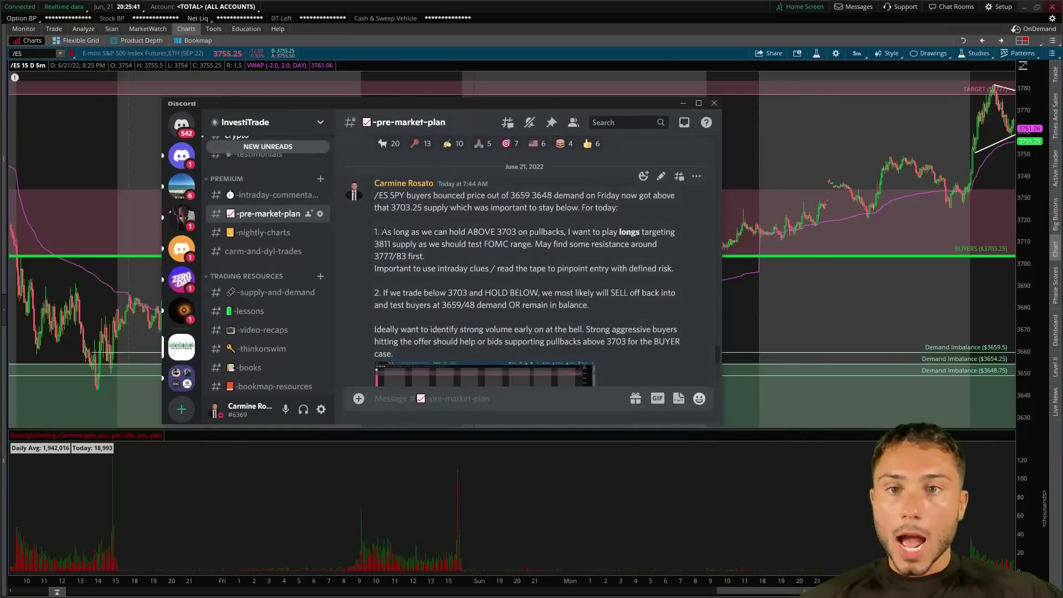
pyautogui.moveTo(382, 232); pyautogui.dragTo(556, 232)
pyautogui.scroll(1, 907, 249)
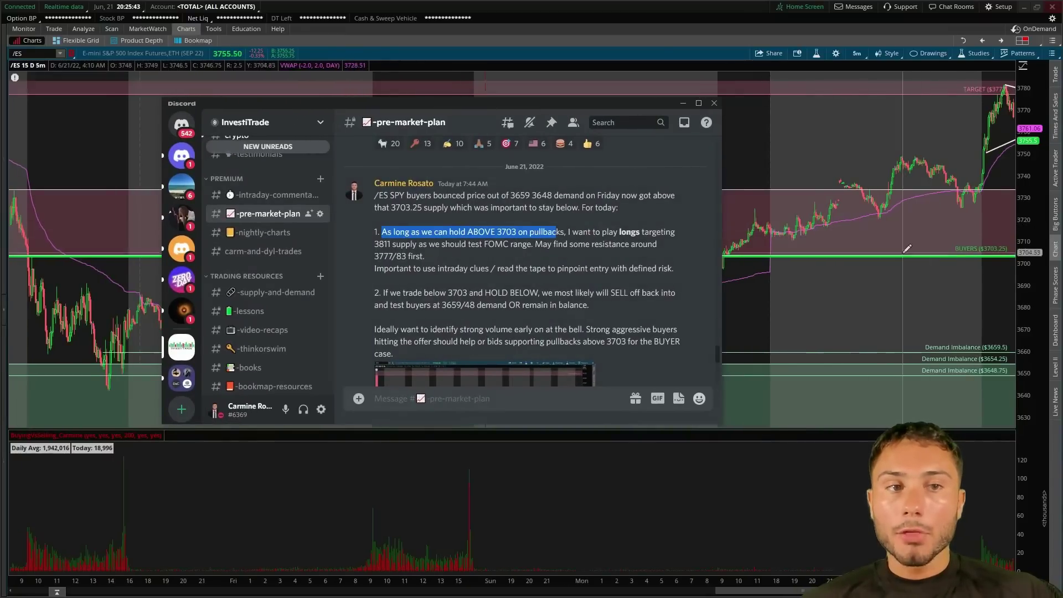
pyautogui.moveTo(564, 232); pyautogui.dragTo(409, 244)
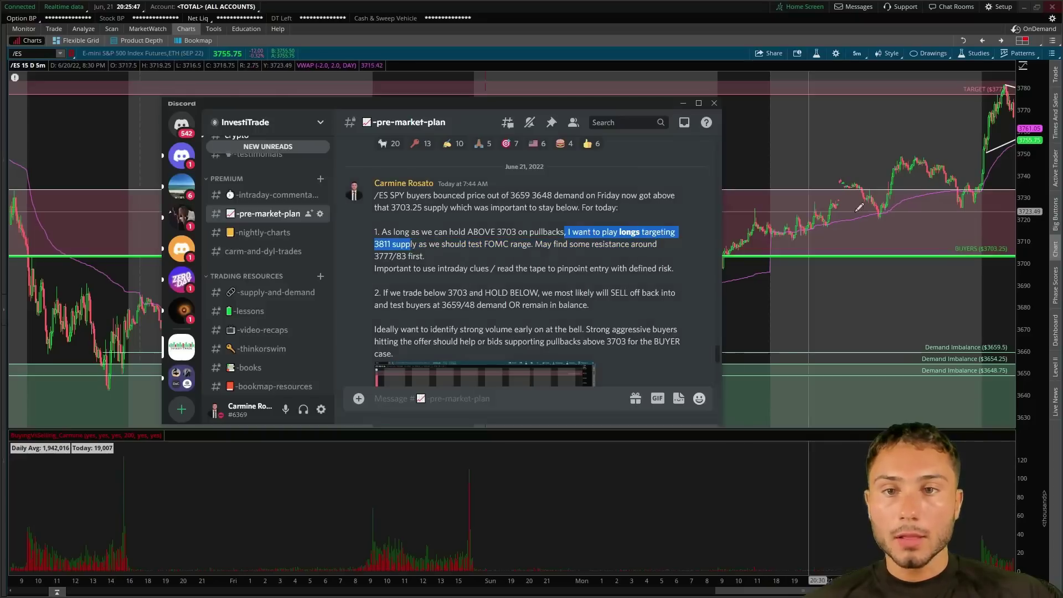
pyautogui.moveTo(543, 254); pyautogui.dragTo(530, 247)
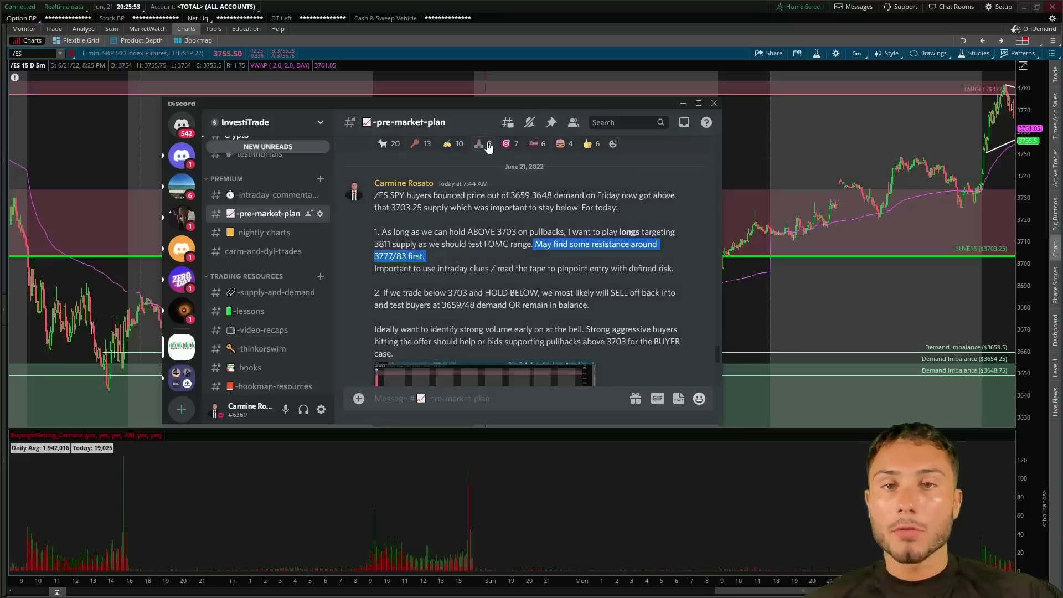
pyautogui.click(683, 103)
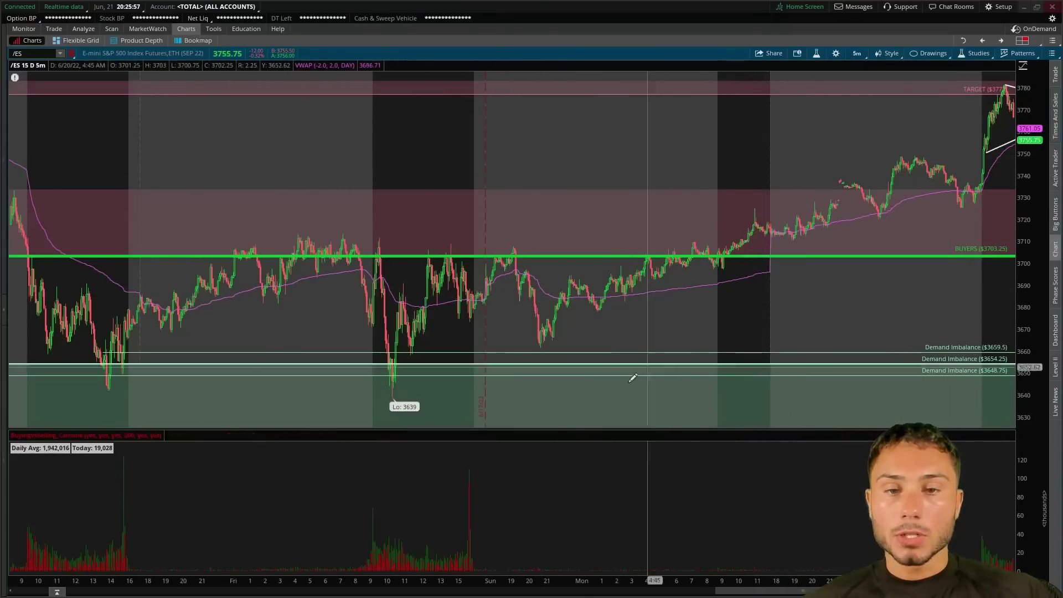
# Step: Examine the /ES 5-minute price action from mid-June to June 21 between the supply imbalance, TARGET, BUYERS and demand imbalance levels
pyautogui.moveTo(394, 581); pyautogui.dragTo(554, 581)
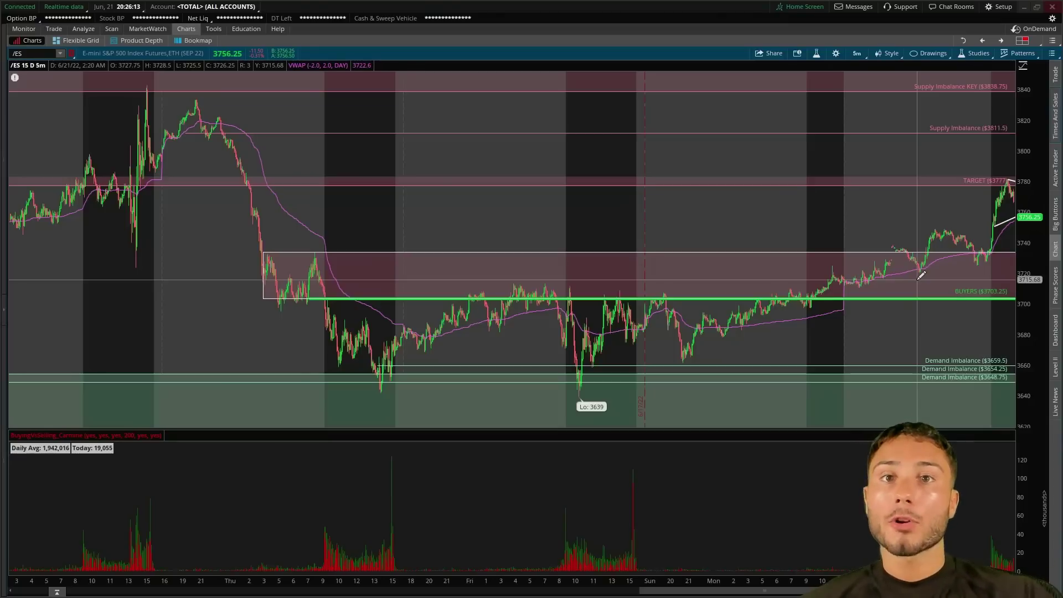
pyautogui.moveTo(239, 218); pyautogui.dragTo(1019, 187)
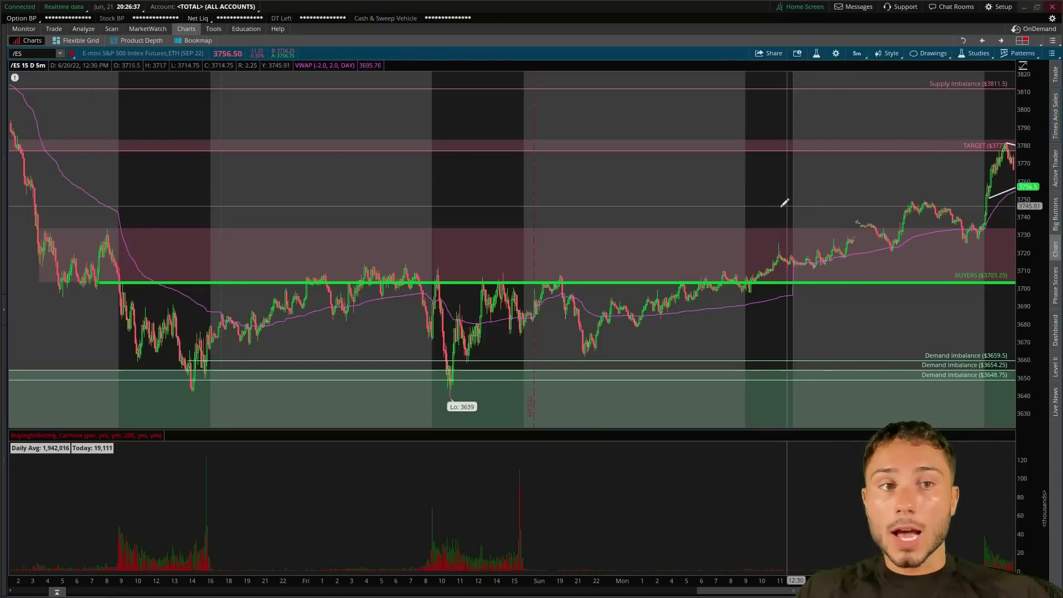
pyautogui.moveTo(775, 205); pyautogui.dragTo(993, 288)
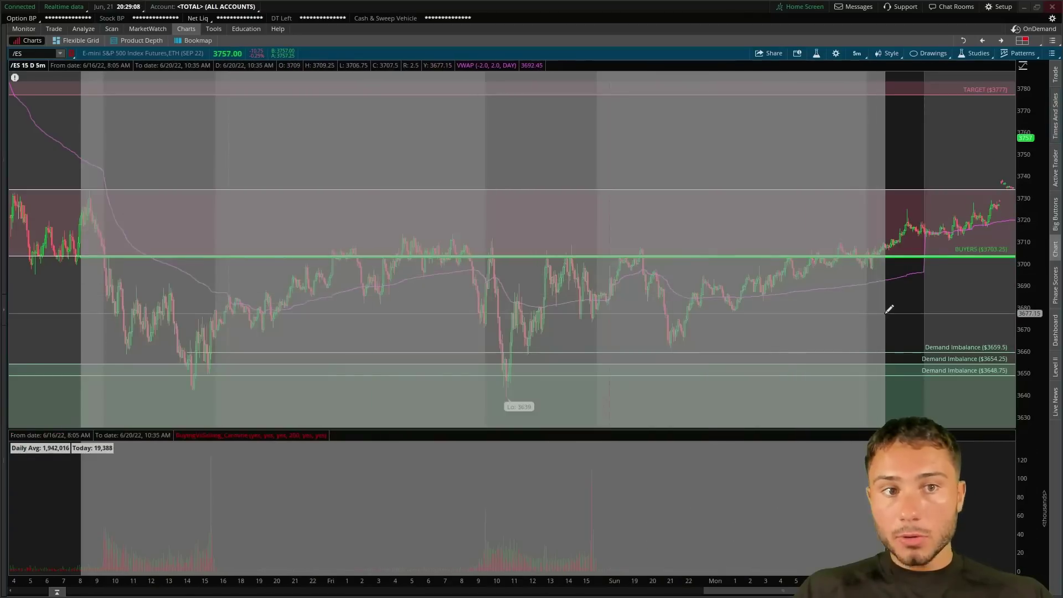
pyautogui.moveTo(885, 313); pyautogui.dragTo(867, 316)
pyautogui.scroll(2, 521, 293)
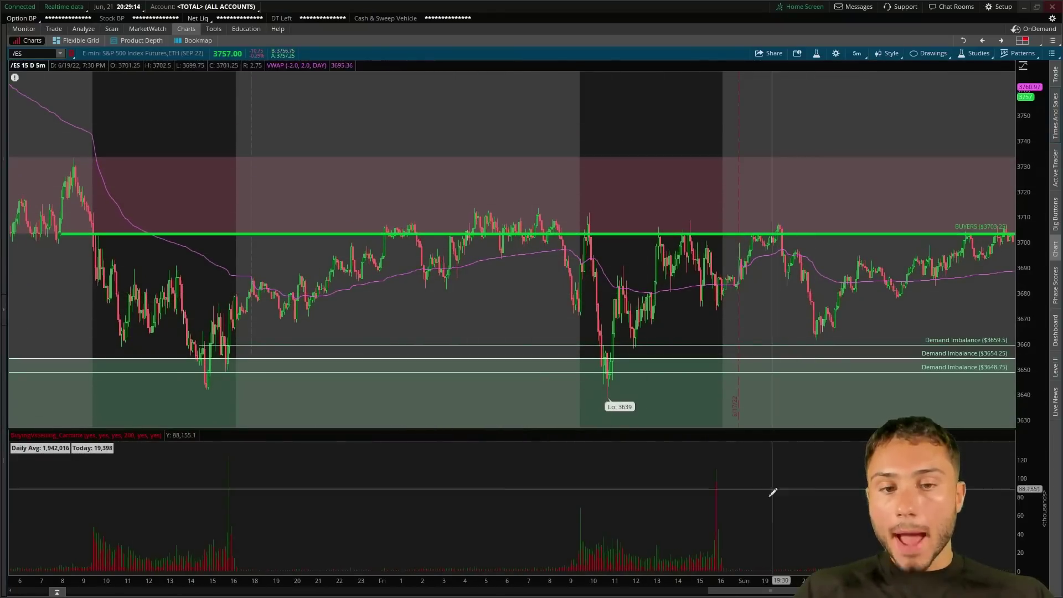
pyautogui.moveTo(773, 492); pyautogui.dragTo(351, 492)
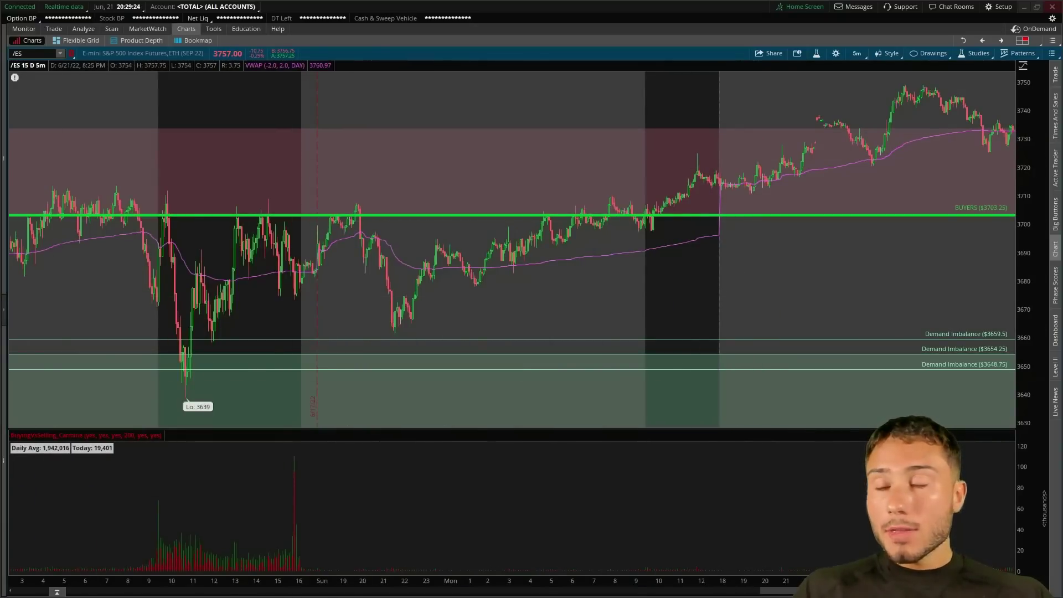
# Step: Bring Discord's pre-market-plan channel back over the chart and highlight the AAPL note about the $134.50/.80 level
pyautogui.moveTo(213, 326); pyautogui.dragTo(587, 141)
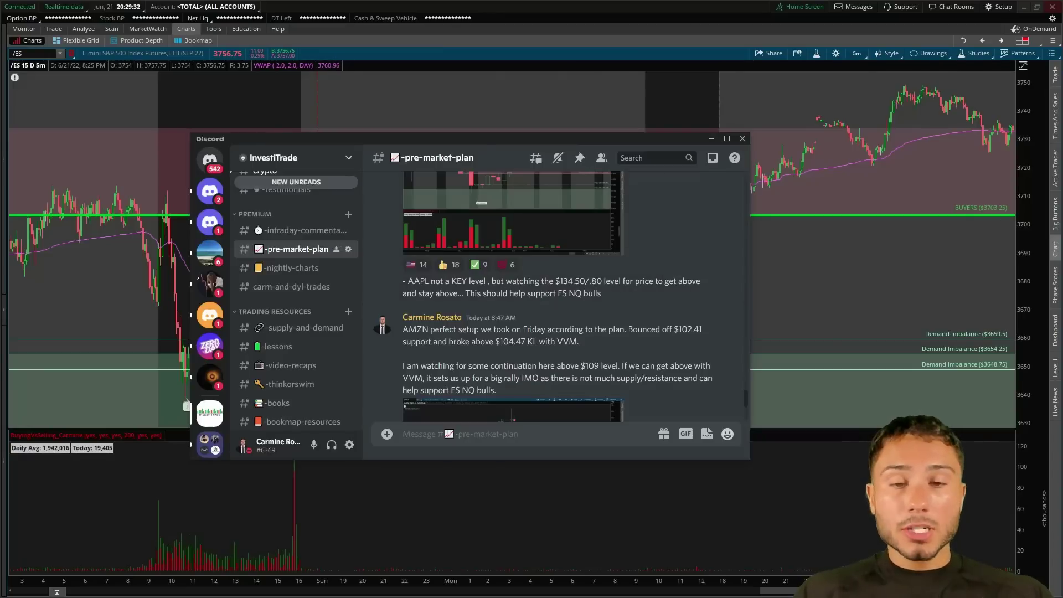
pyautogui.moveTo(599, 294); pyautogui.dragTo(564, 282)
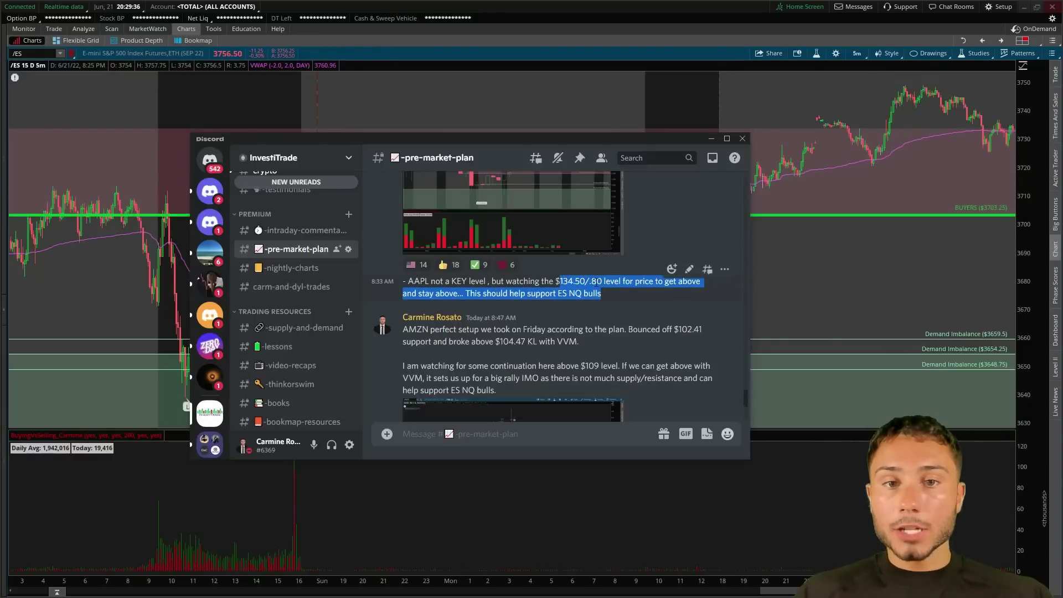
pyautogui.click(455, 308)
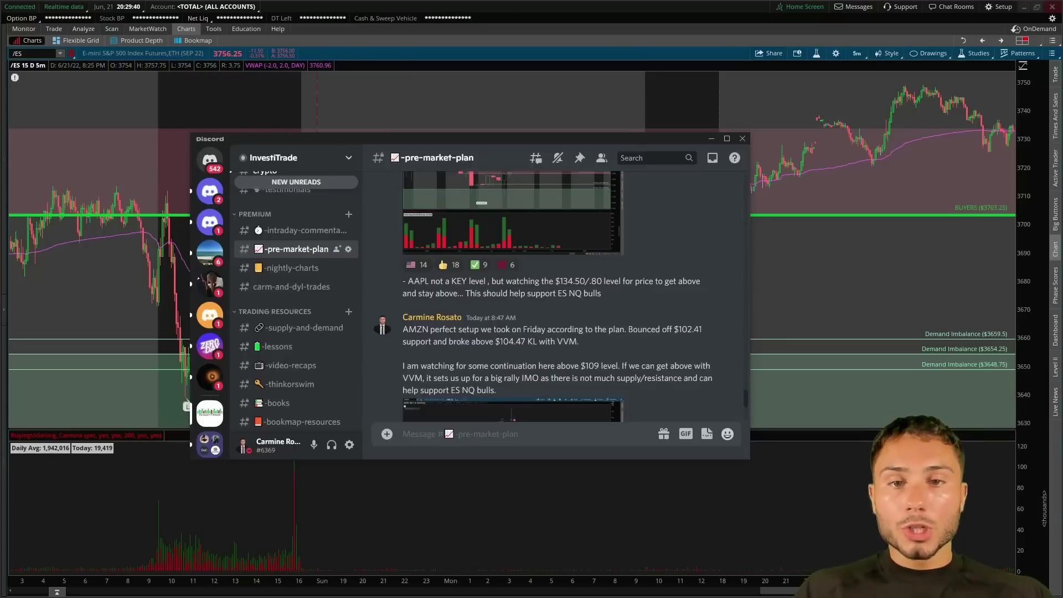
# Step: Bring up the Flexible Grid's AAPL 1-minute chart and examine the candles around the 9:30 open against the LONGS ABOVE ($134.5) line
pyautogui.moveTo(1062, 83); pyautogui.dragTo(350, 89)
pyautogui.click(953, 86)
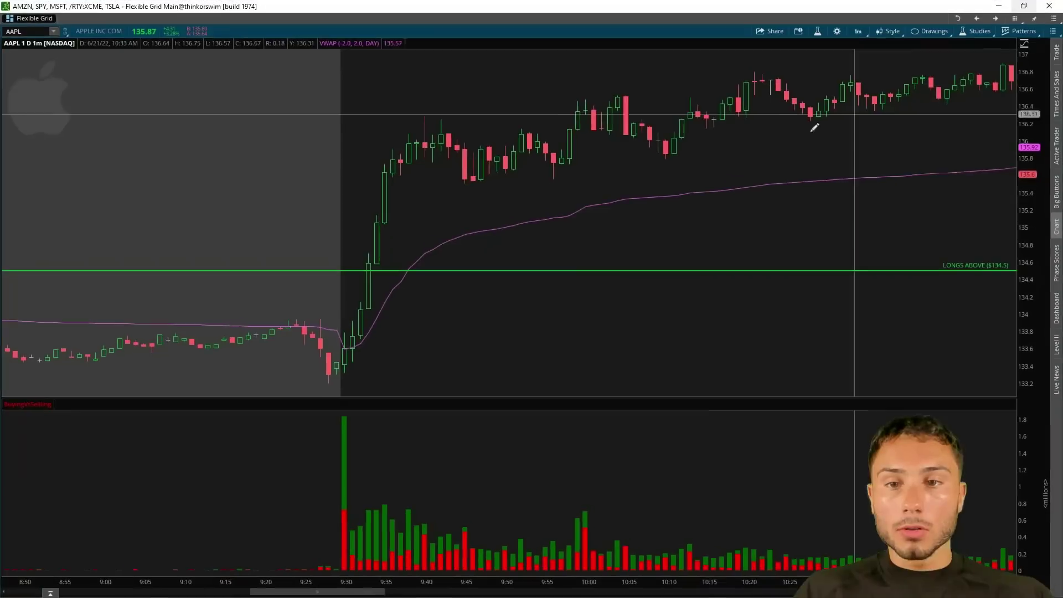
pyautogui.moveTo(264, 310); pyautogui.dragTo(546, 249)
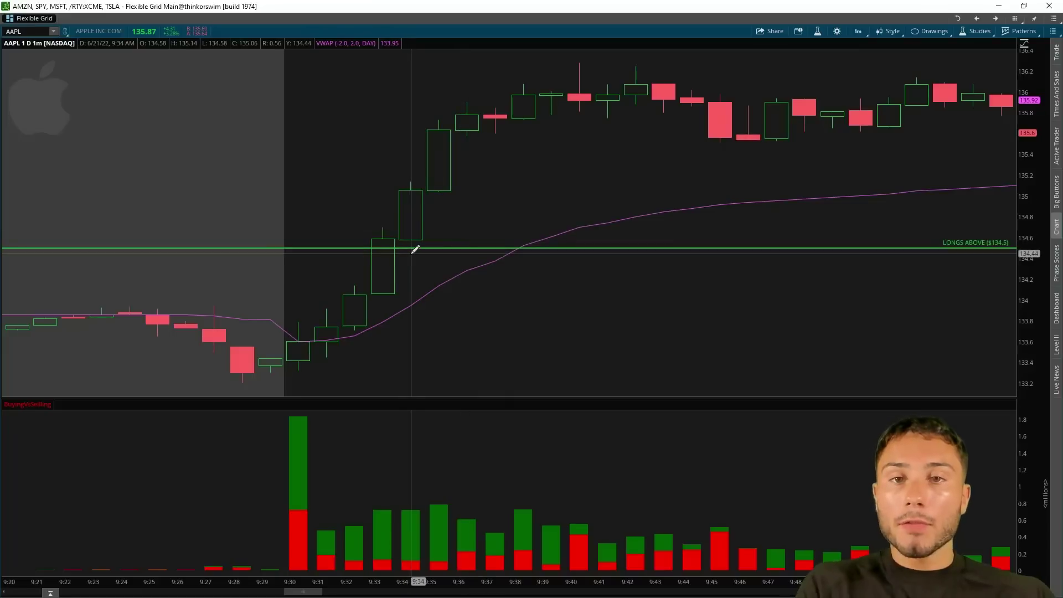
pyautogui.scroll(-3, 413, 244)
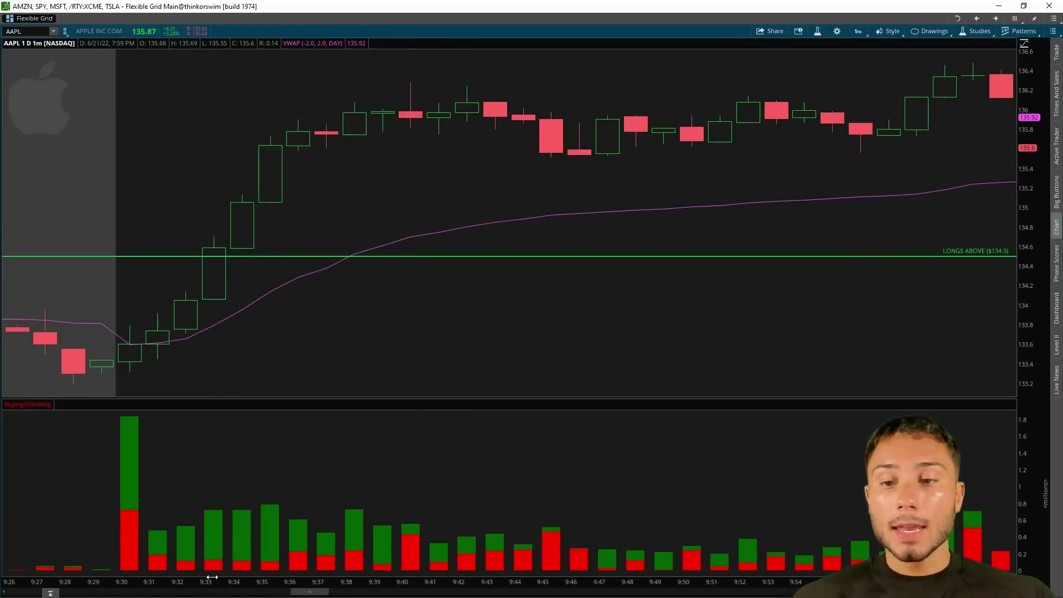
pyautogui.moveTo(211, 578); pyautogui.dragTo(370, 588)
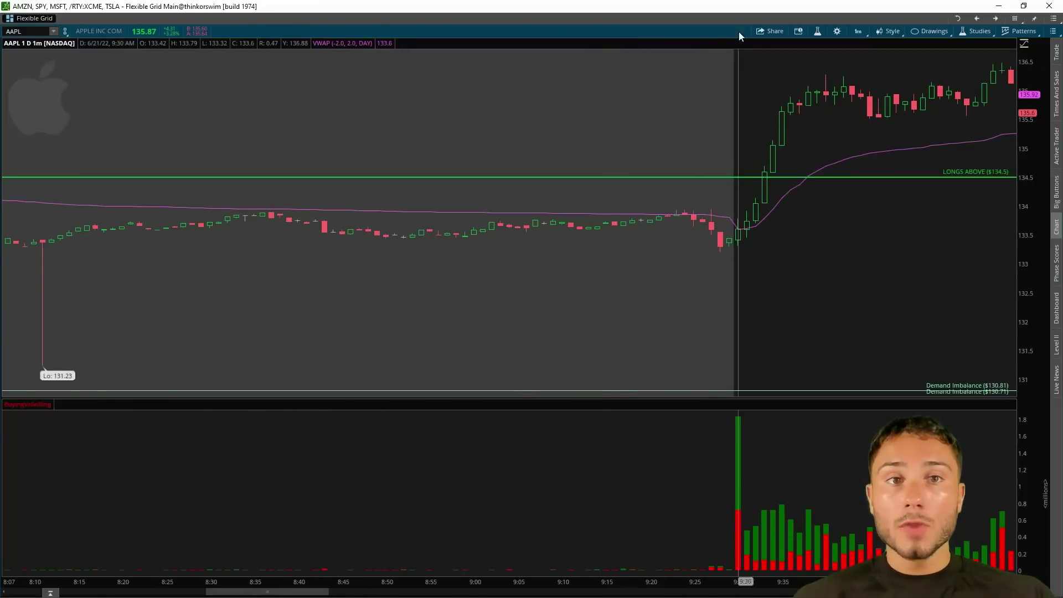
# Step: Change the chart's symbol from AAPL to AMZN
pyautogui.write('A')
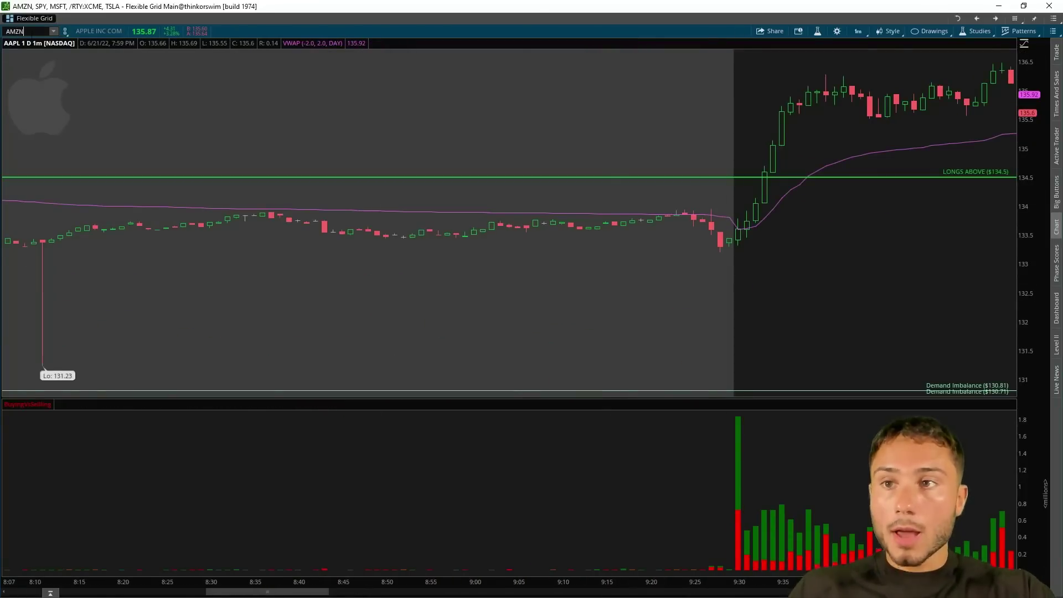
pyautogui.write('MZN')
pyautogui.press('Return')
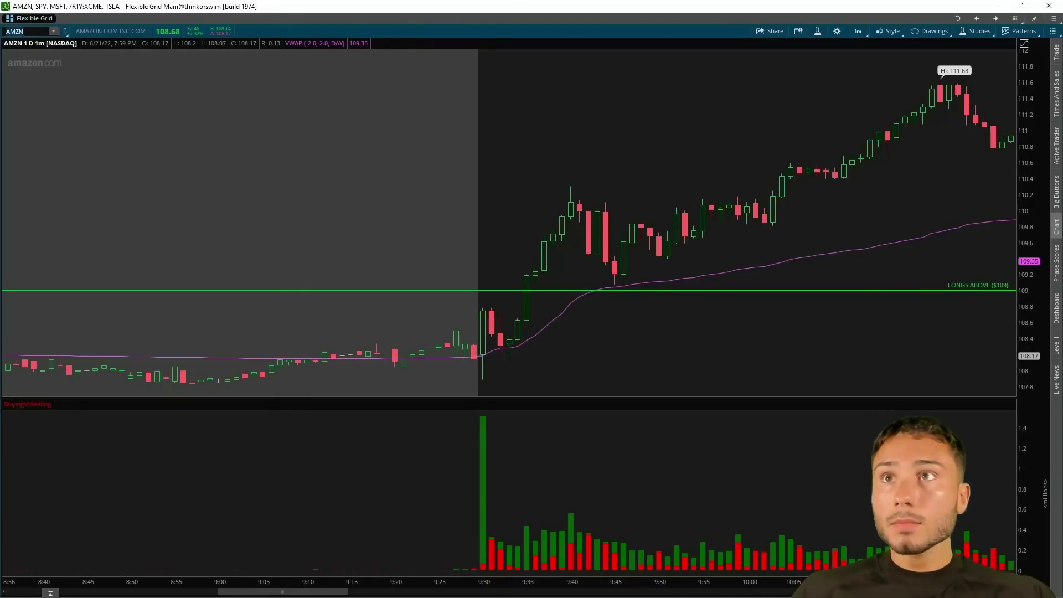
# Step: Switch to Discord, highlight the AMZN note about the break above $104.47 with VVM, and move the window off the chart
pyautogui.hotkey('alt', 'Tab')
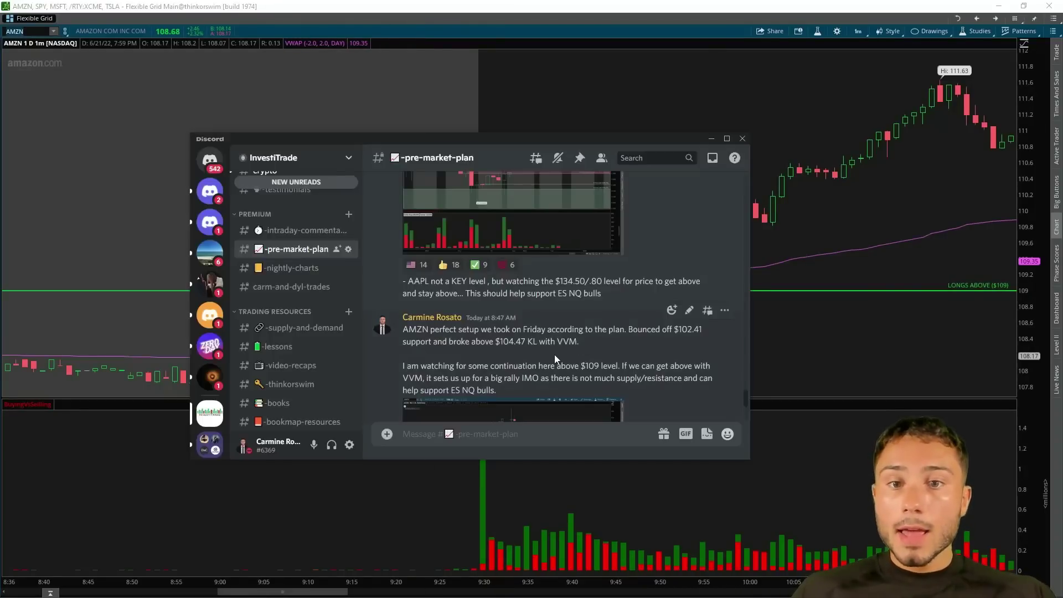
pyautogui.moveTo(594, 344); pyautogui.dragTo(515, 342)
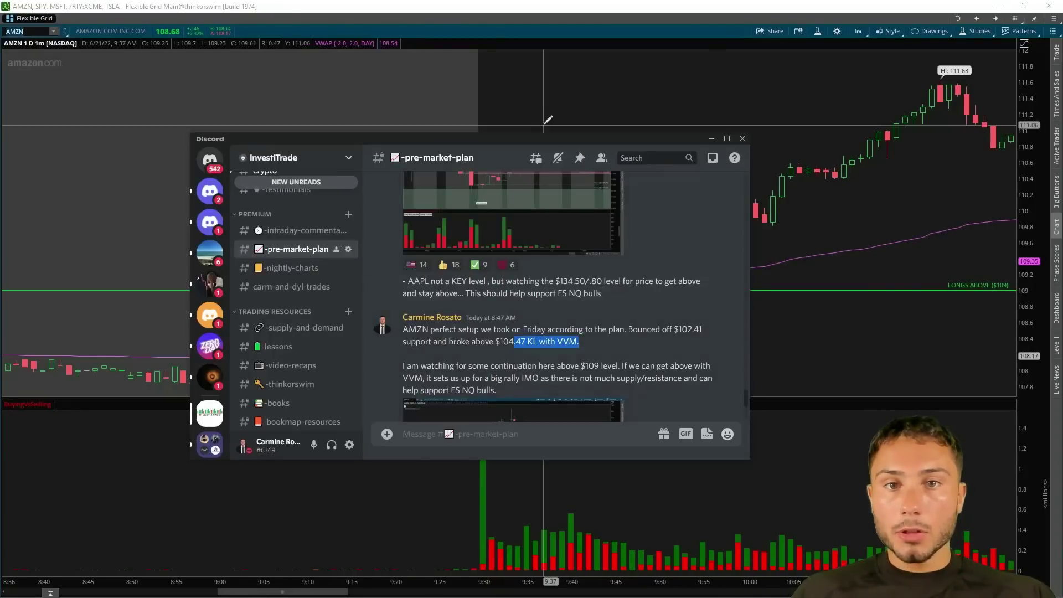
pyautogui.moveTo(548, 139); pyautogui.dragTo(1062, 129)
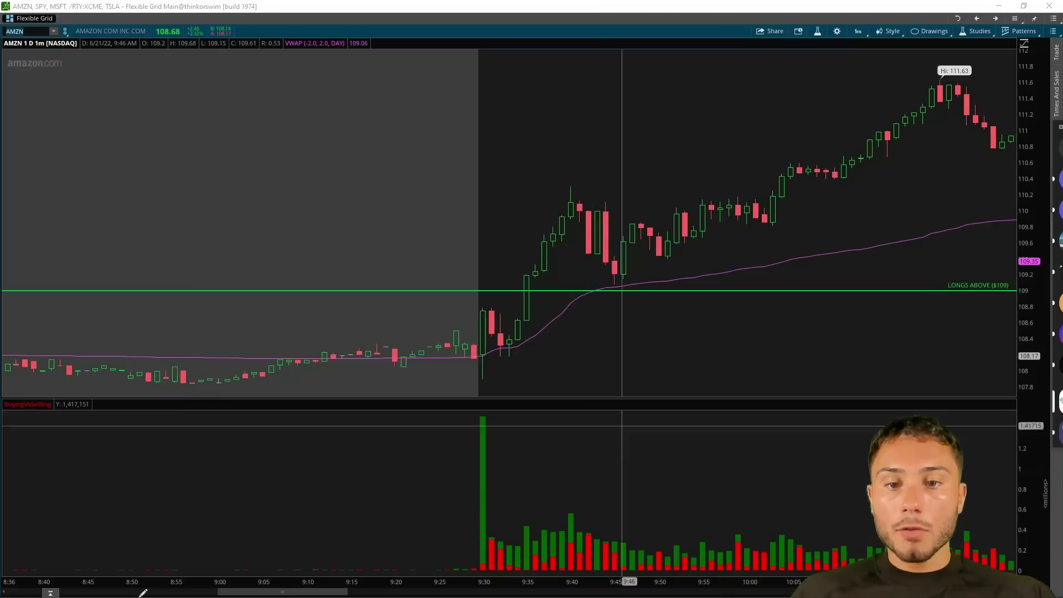
# Step: Reset the AMZN chart's time axis and set its time frame to 30 D : 5m
pyautogui.doubleClick(148, 582)
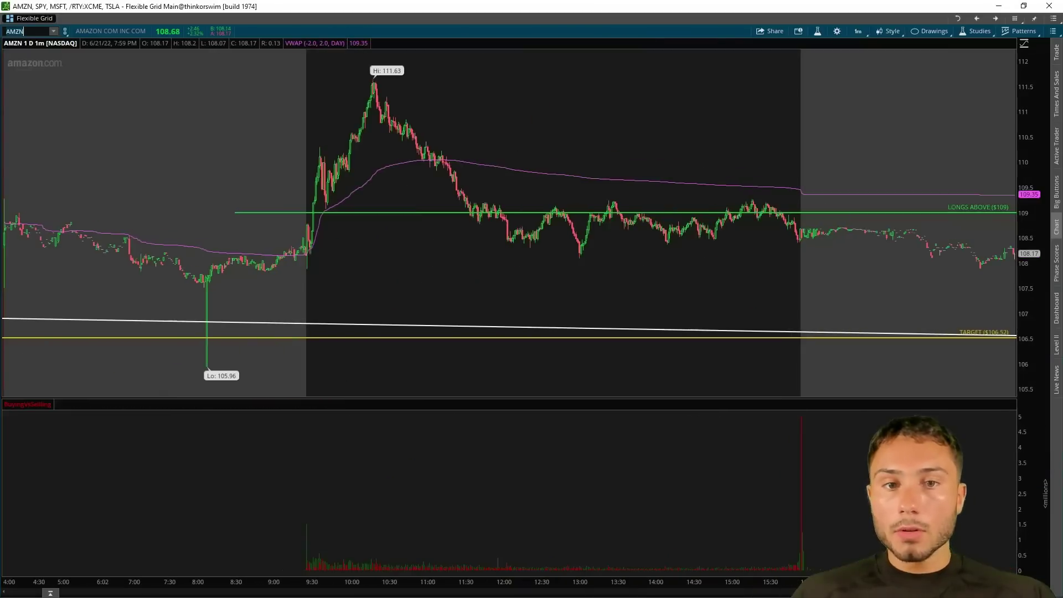
pyautogui.click(859, 32)
pyautogui.click(855, 74)
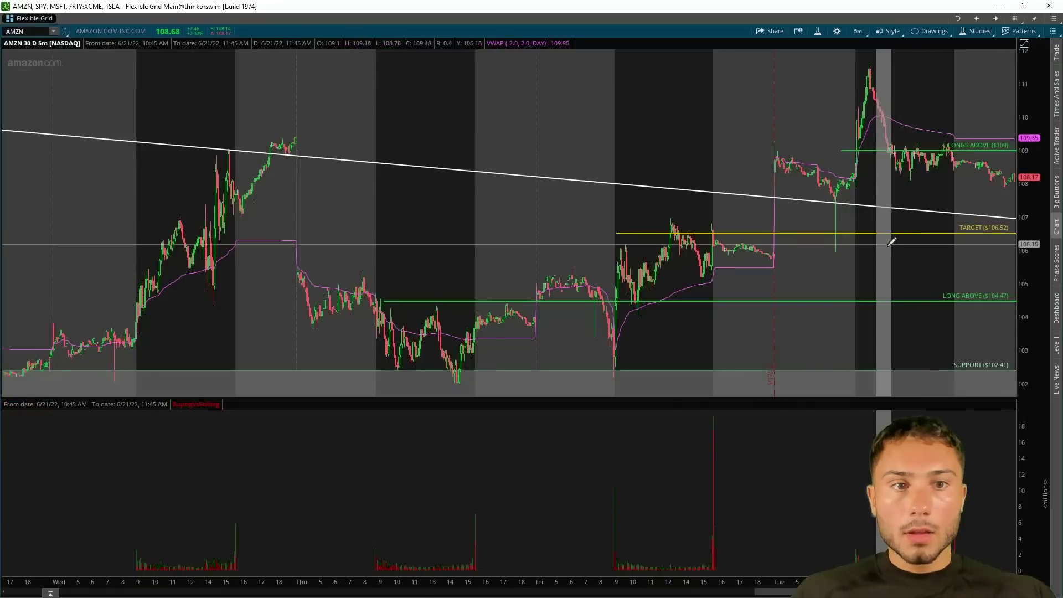
# Step: Examine AMZN's moves on June 17 and 21 against the SUPPORT ($102.41), LONG ABOVE ($104.47), TARGET ($106.52) and LONGS ABOVE ($109) lines
pyautogui.moveTo(278, 211); pyautogui.dragTo(949, 252)
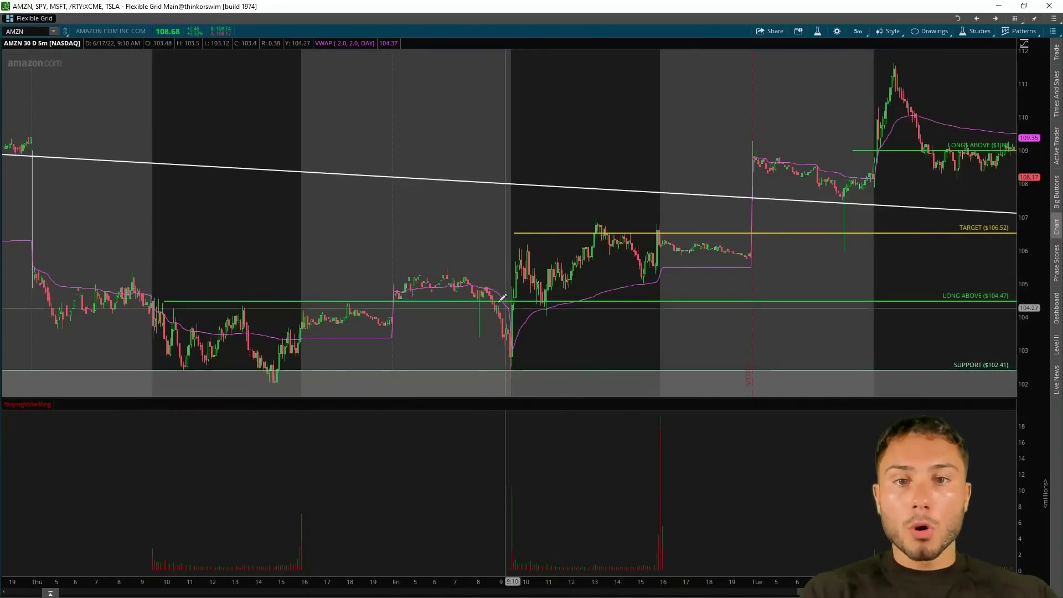
pyautogui.moveTo(426, 247); pyautogui.dragTo(742, 252)
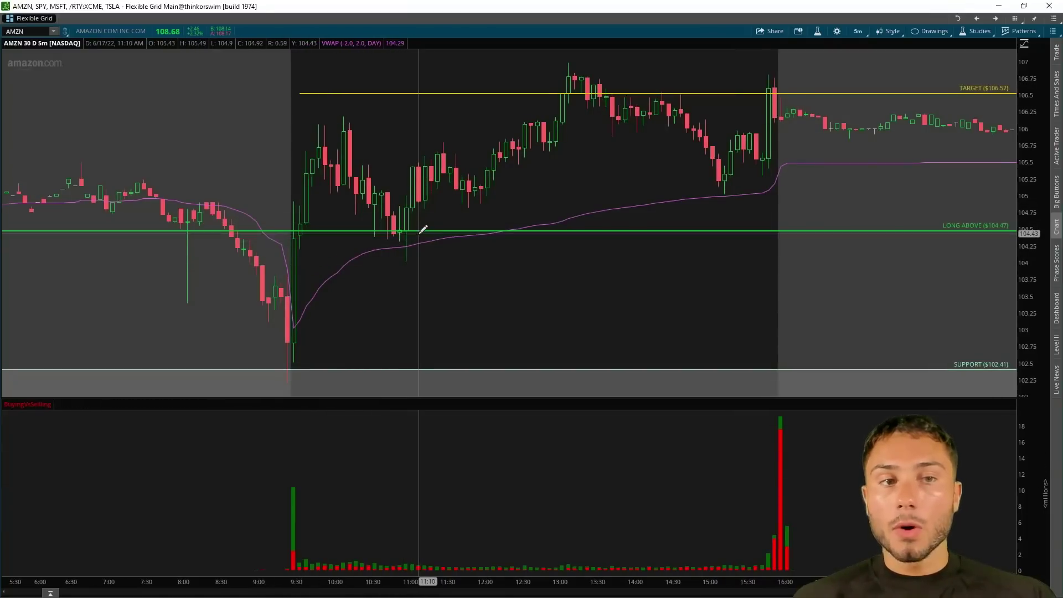
pyautogui.hscroll(5, 622, 98)
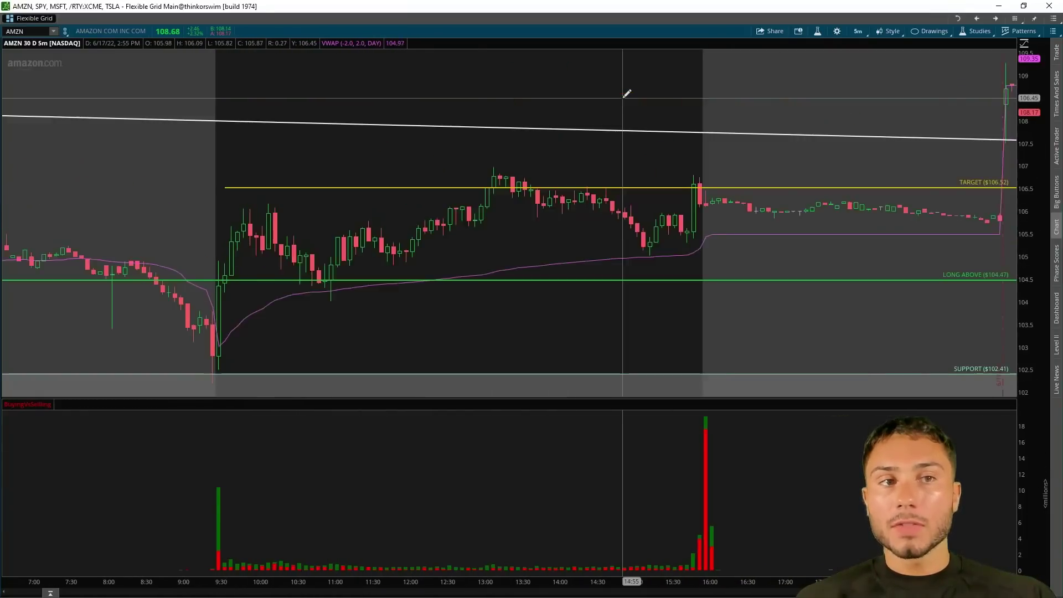
pyautogui.scroll(-8, 626, 94)
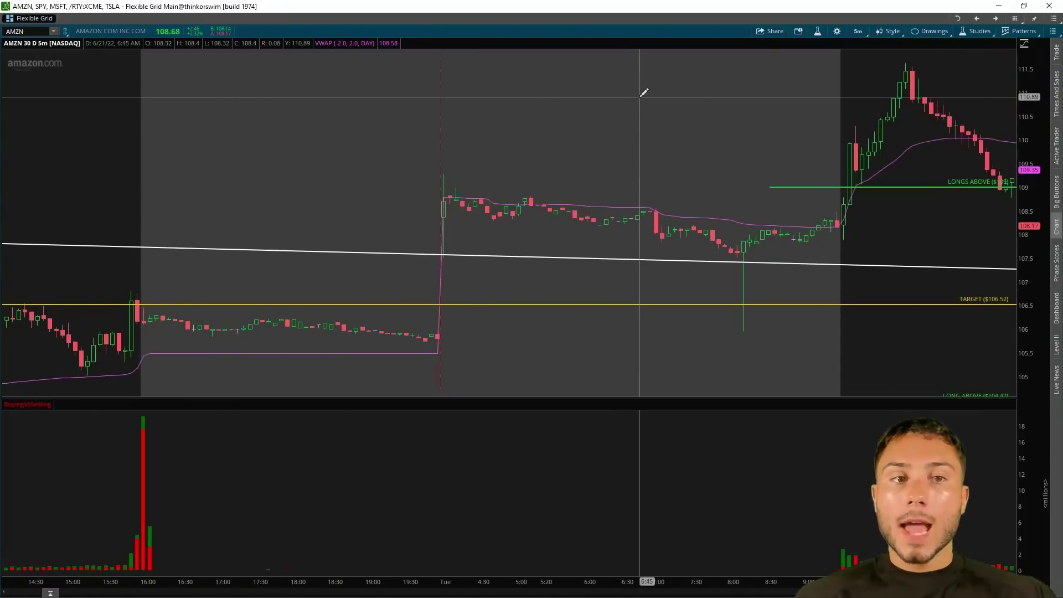
# Step: Bring Discord over the chart, highlight the AMZN note about continuation above $109, and compare it with AMZN's June 21 market open
pyautogui.moveTo(1062, 126); pyautogui.dragTo(539, 70)
pyautogui.moveTo(440, 328); pyautogui.dragTo(370, 299)
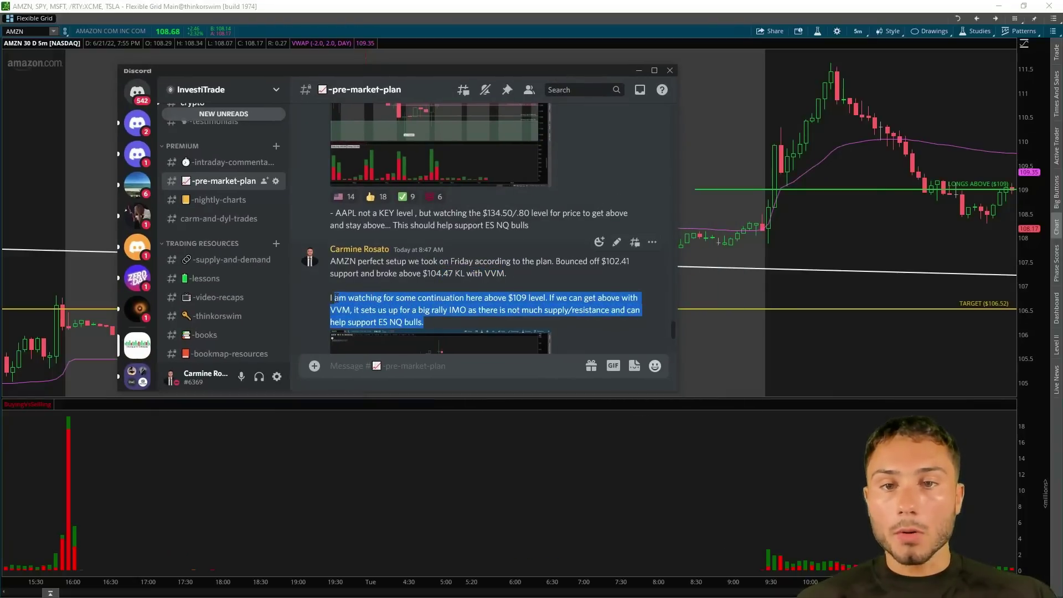
pyautogui.click(423, 309)
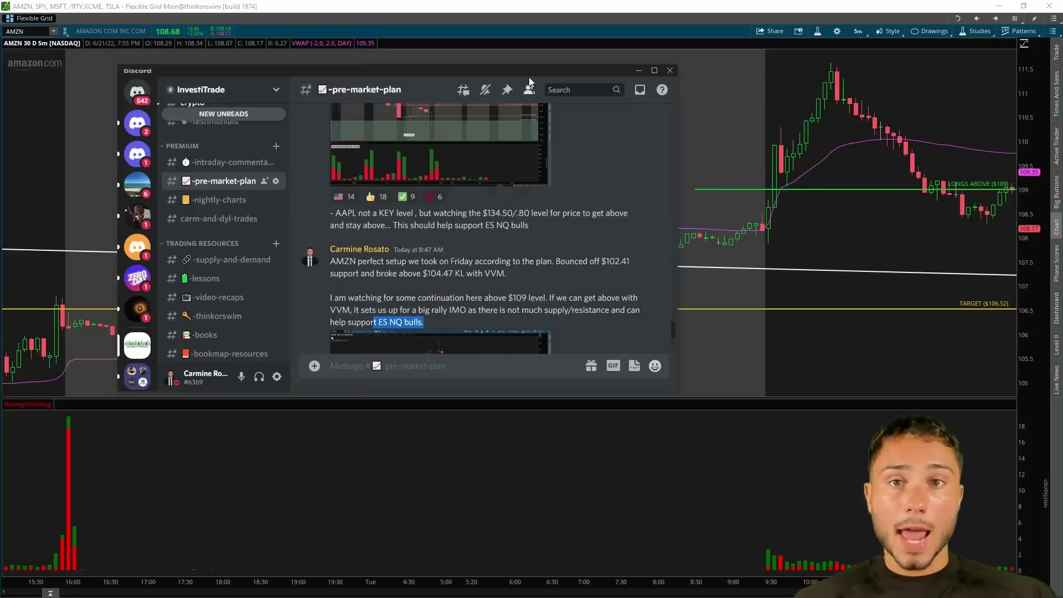
pyautogui.click(639, 70)
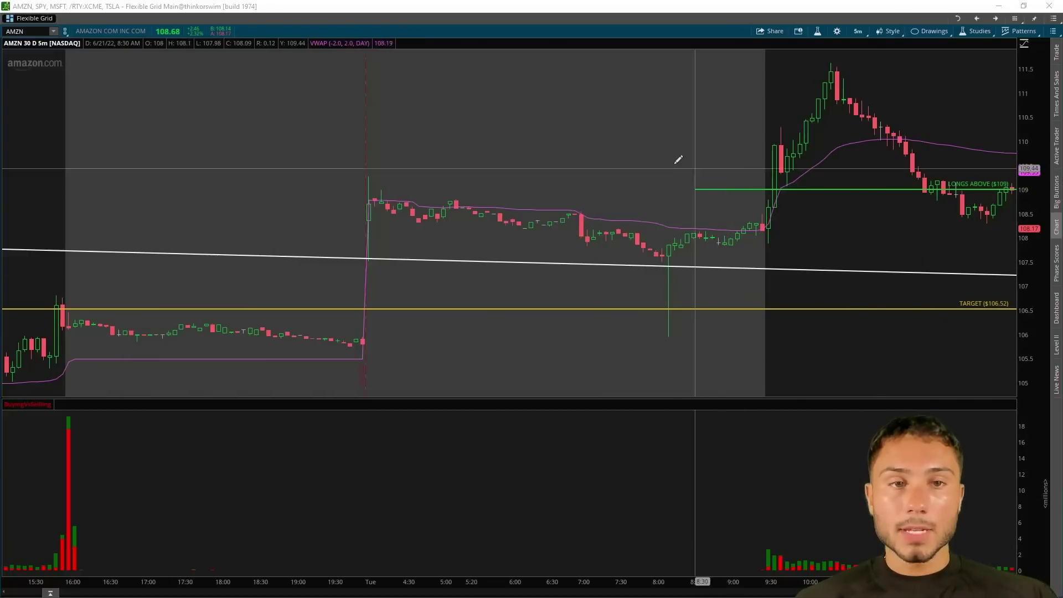
pyautogui.moveTo(673, 164); pyautogui.dragTo(867, 199)
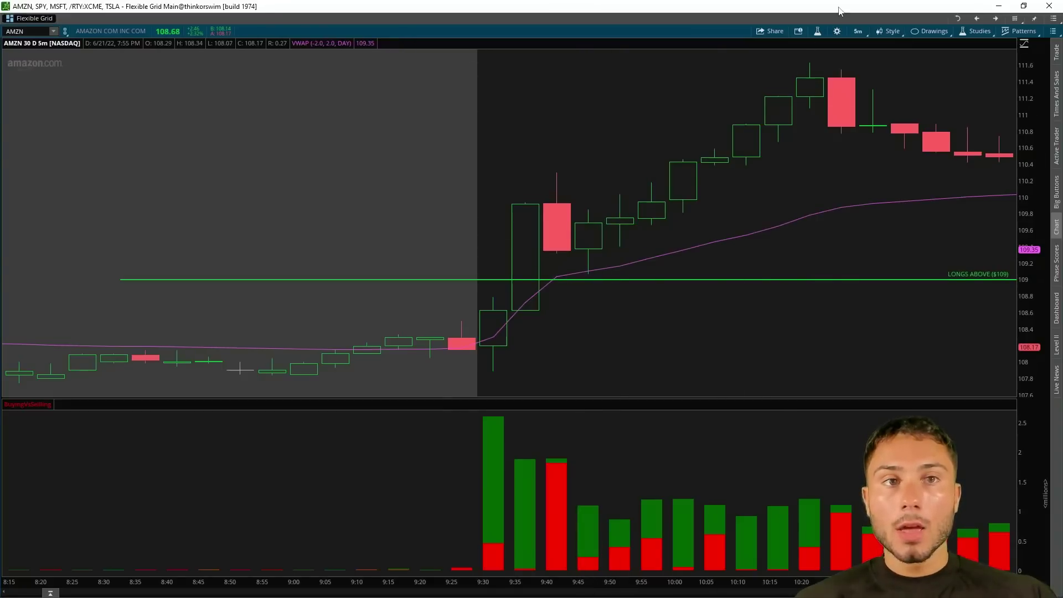
# Step: Change the chart's symbol from AMZN to TSLA and bring the June 21 session into view
pyautogui.click(33, 32)
pyautogui.write('T')
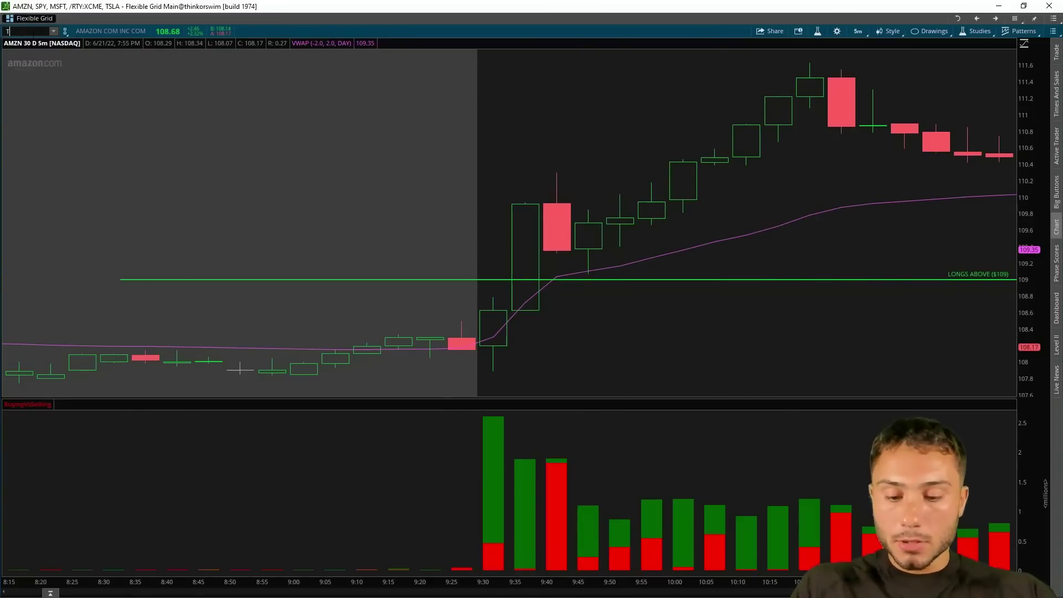
pyautogui.write('SLA')
pyautogui.press('Return')
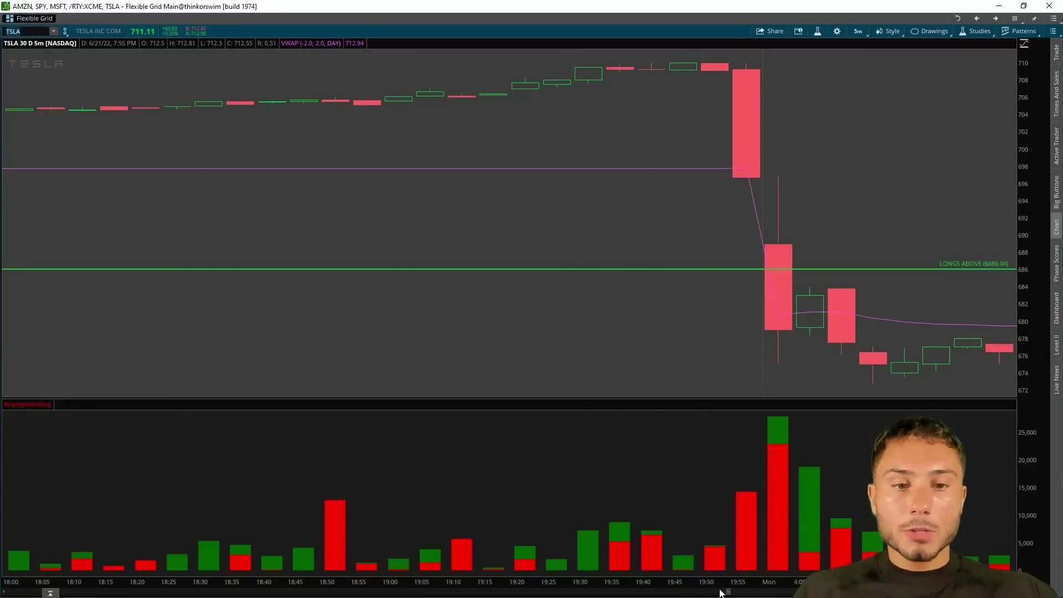
pyautogui.moveTo(720, 592); pyautogui.dragTo(907, 593)
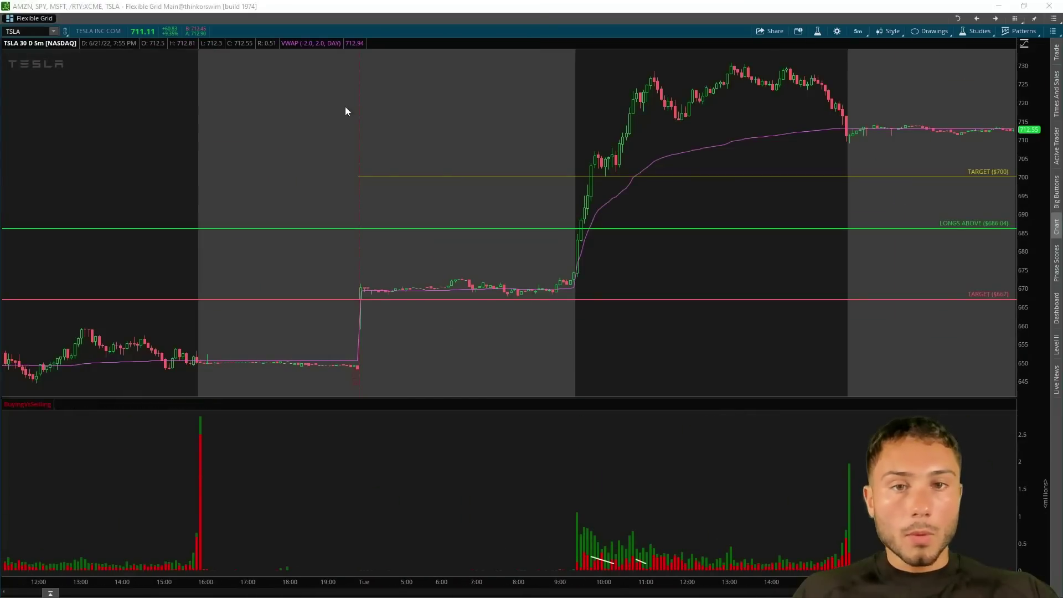
# Step: Find the June 17 TSLA plan in Discord, highlight its $684 level, and compare the plan with TSLA's June 21 market open
pyautogui.moveTo(1062, 119); pyautogui.dragTo(561, 110)
pyautogui.scroll(15, 560, 218)
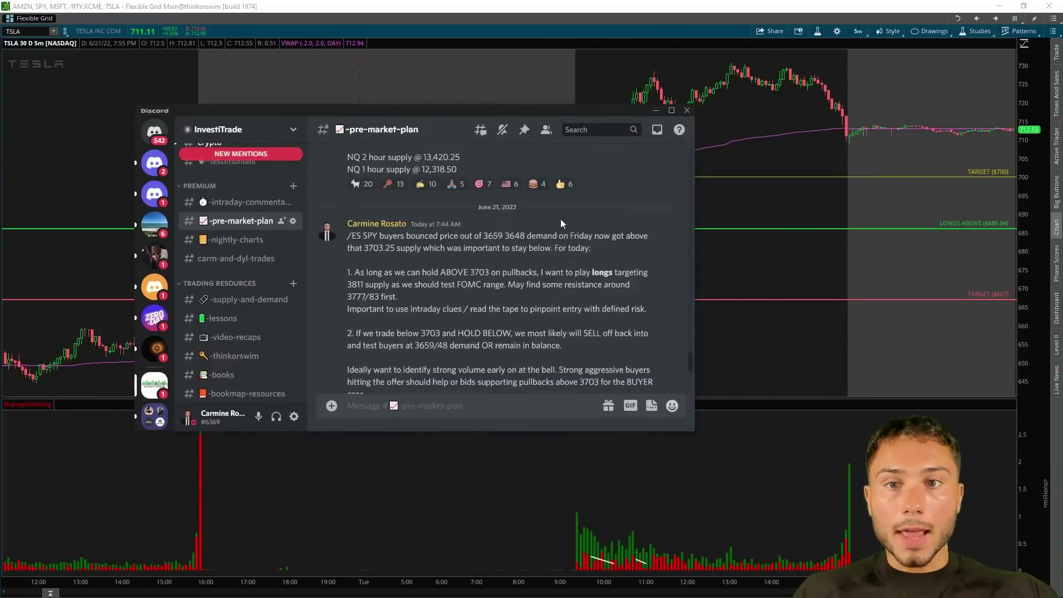
pyautogui.scroll(3, 560, 219)
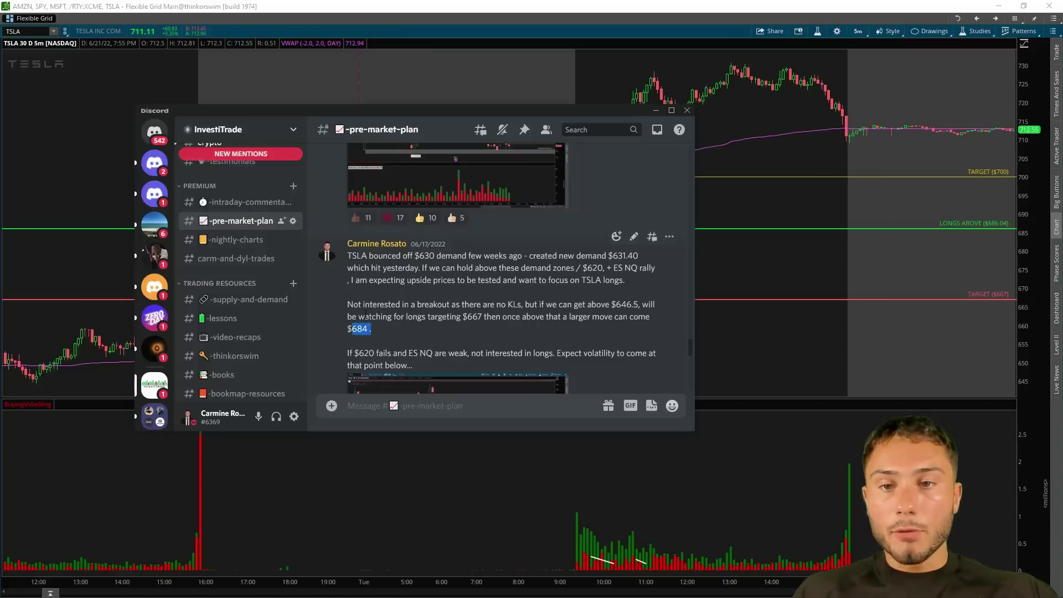
pyautogui.hotkey('alt', 'Tab')
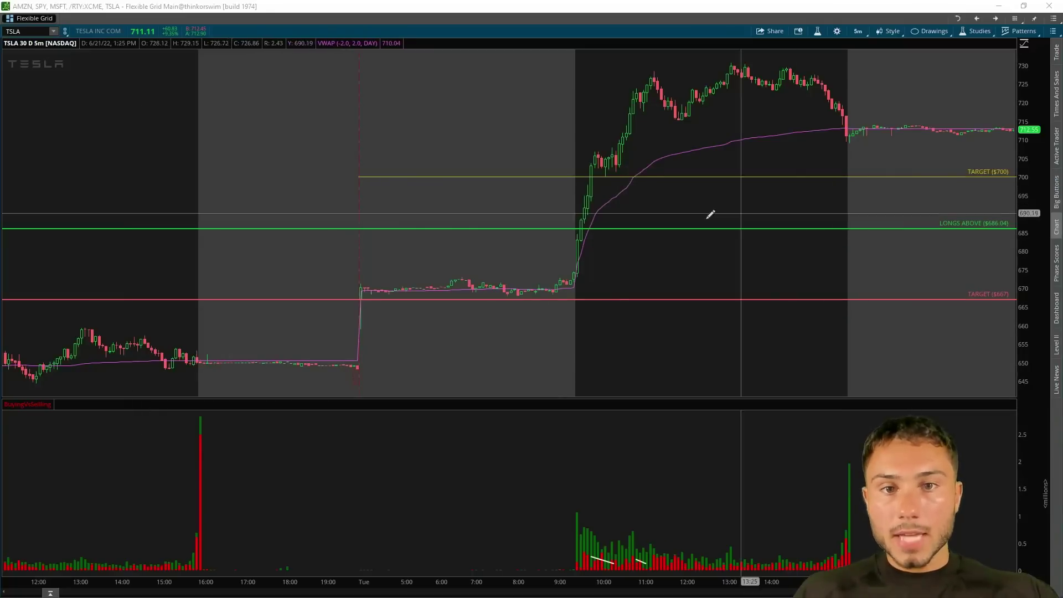
pyautogui.moveTo(489, 182); pyautogui.dragTo(742, 147)
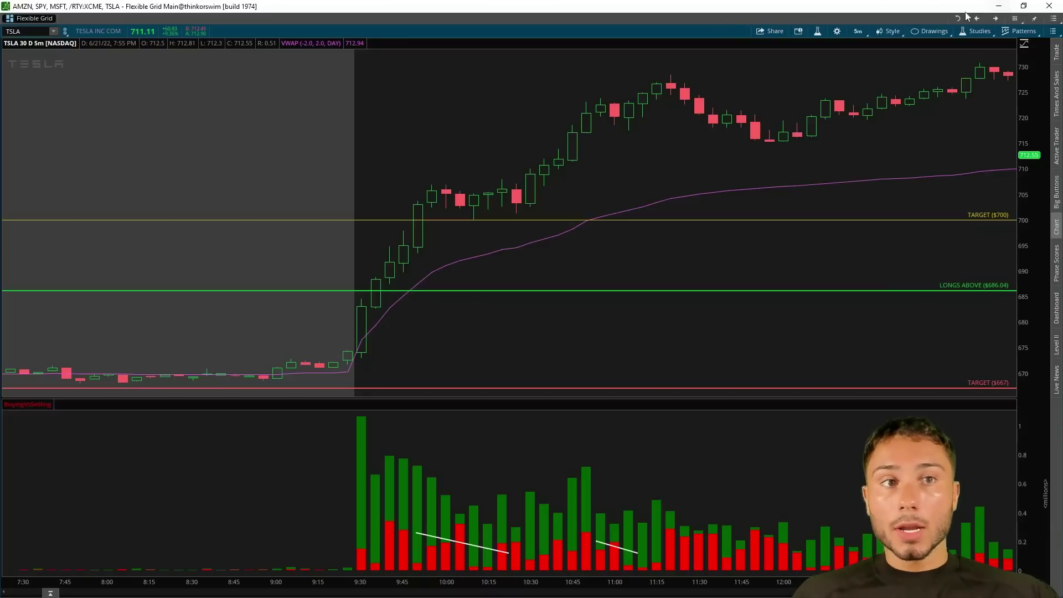
# Step: Minimize the Flexible Grid window and examine the /ES chart's overnight move above the BUYERS ($3703.25) line
pyautogui.click(999, 6)
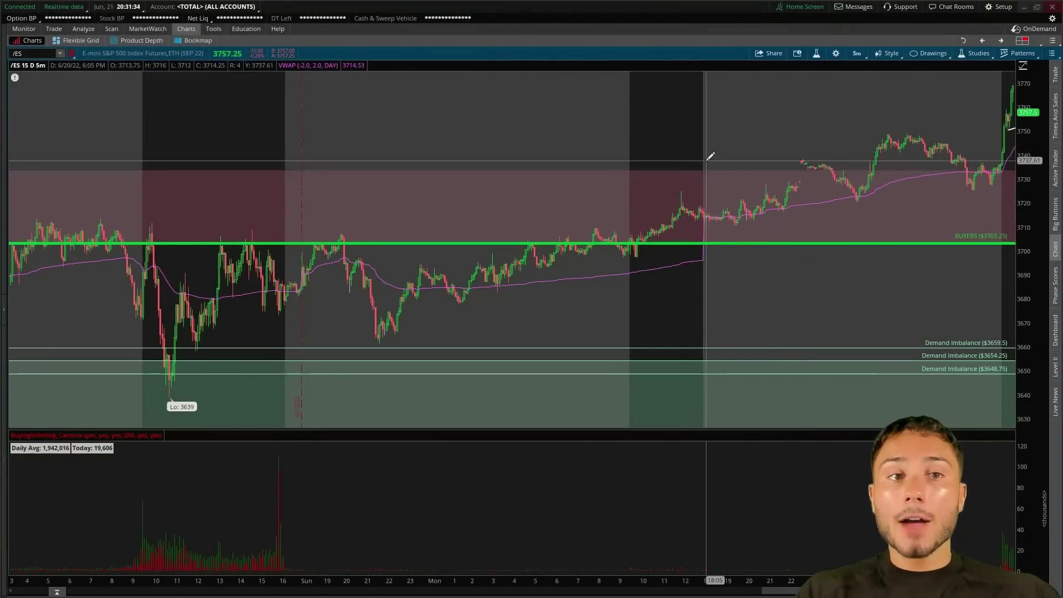
pyautogui.moveTo(707, 157); pyautogui.dragTo(1008, 193)
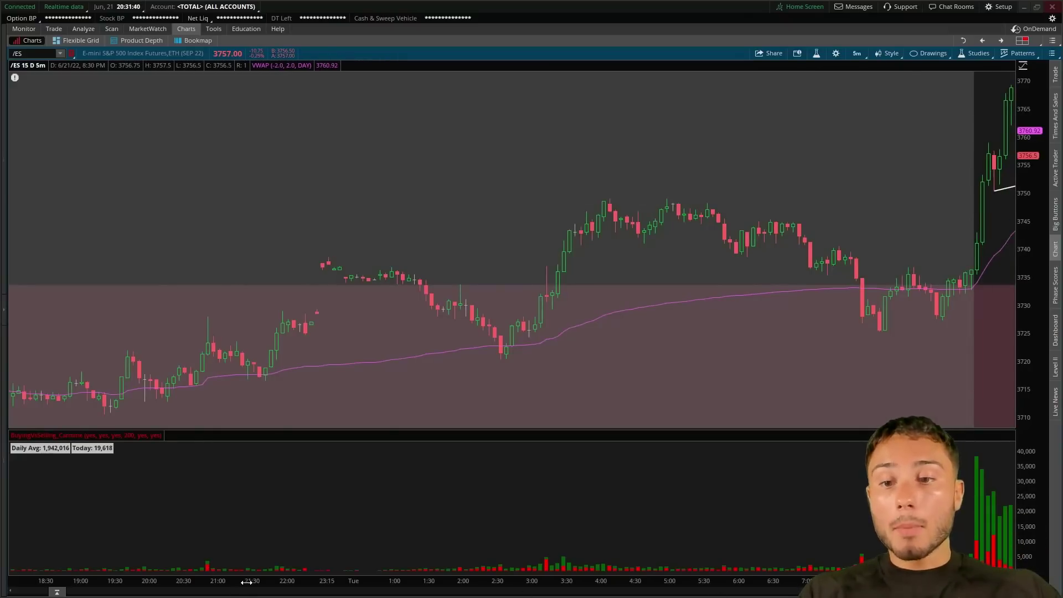
pyautogui.moveTo(247, 582); pyautogui.dragTo(992, 548)
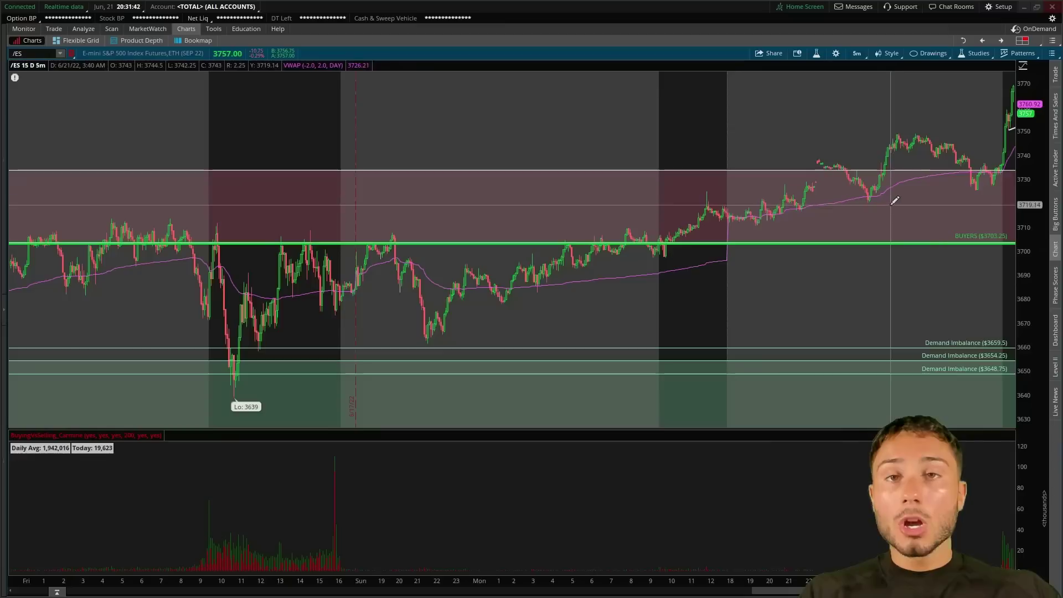
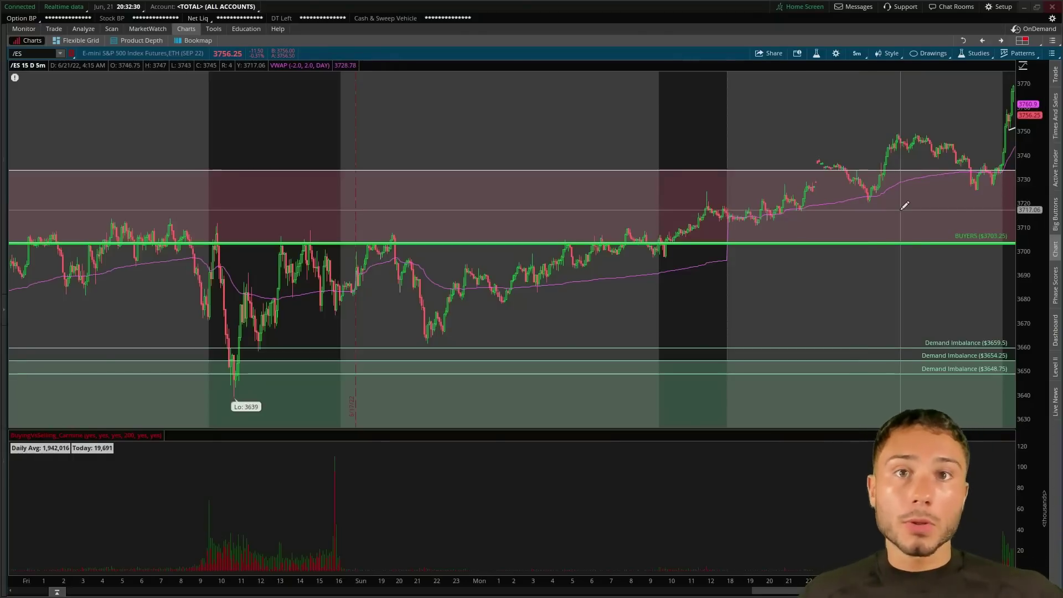
# Step: Bring the browser image of the large /ES time-and-sales prints over the 1-minute chart, enlarge its window, and read the prints
pyautogui.scroll(5, 901, 209)
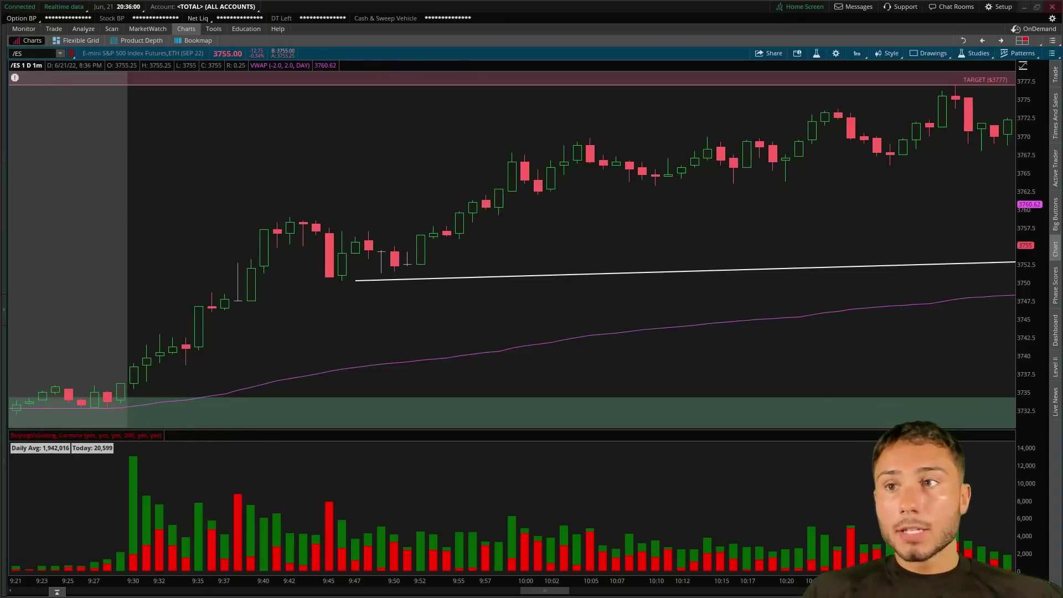
pyautogui.hotkey('alt', 'Tab')
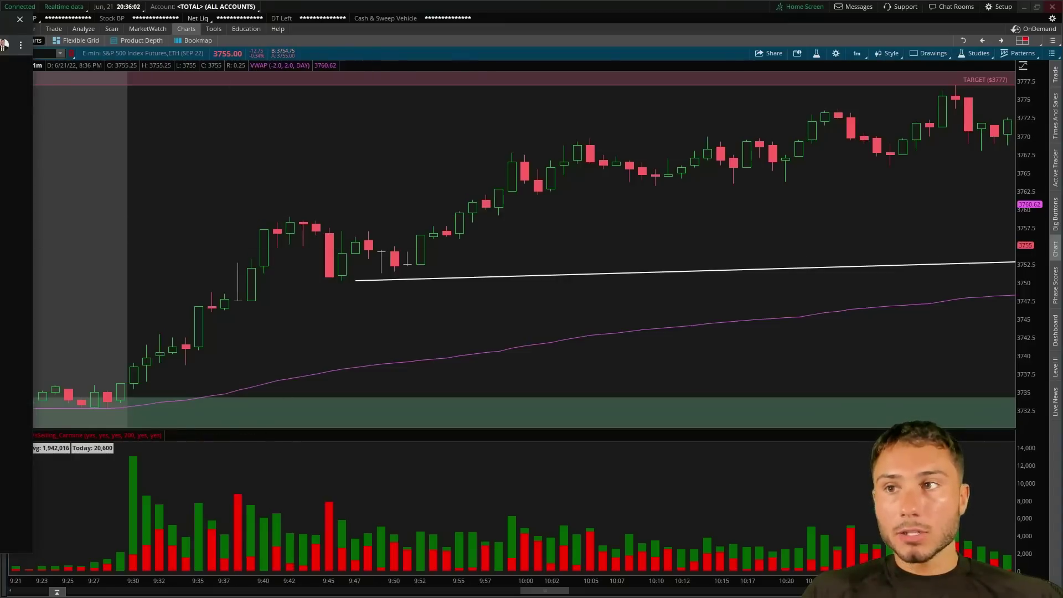
pyautogui.moveTo(0, 25); pyautogui.dragTo(746, 95)
pyautogui.click(908, 96)
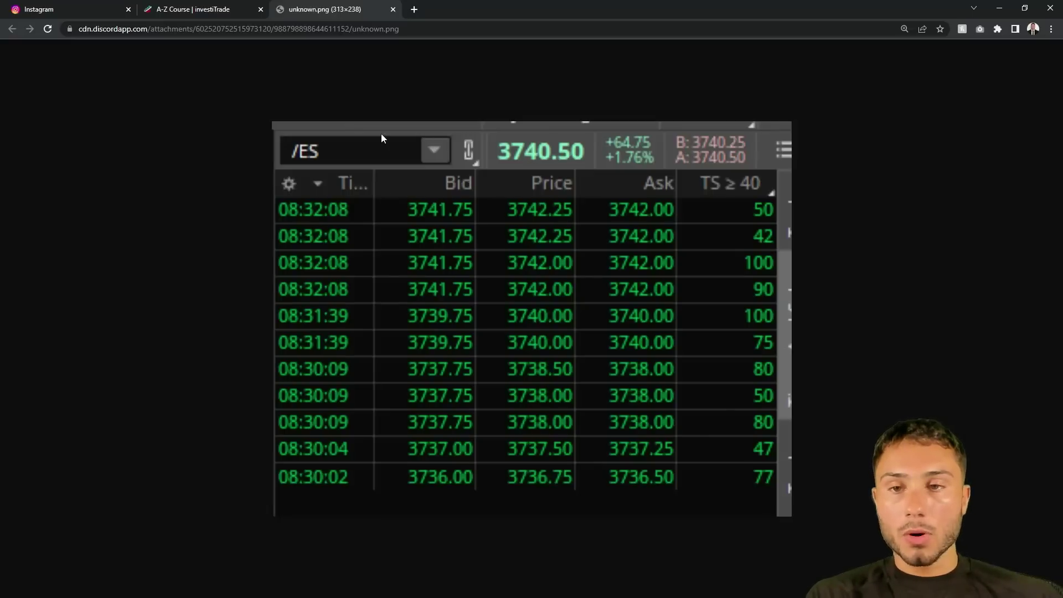
# Step: Bring the Bookmap window for ESU2.CME over the /ES chart and maximize it
pyautogui.moveTo(1062, 209); pyautogui.dragTo(545, 88)
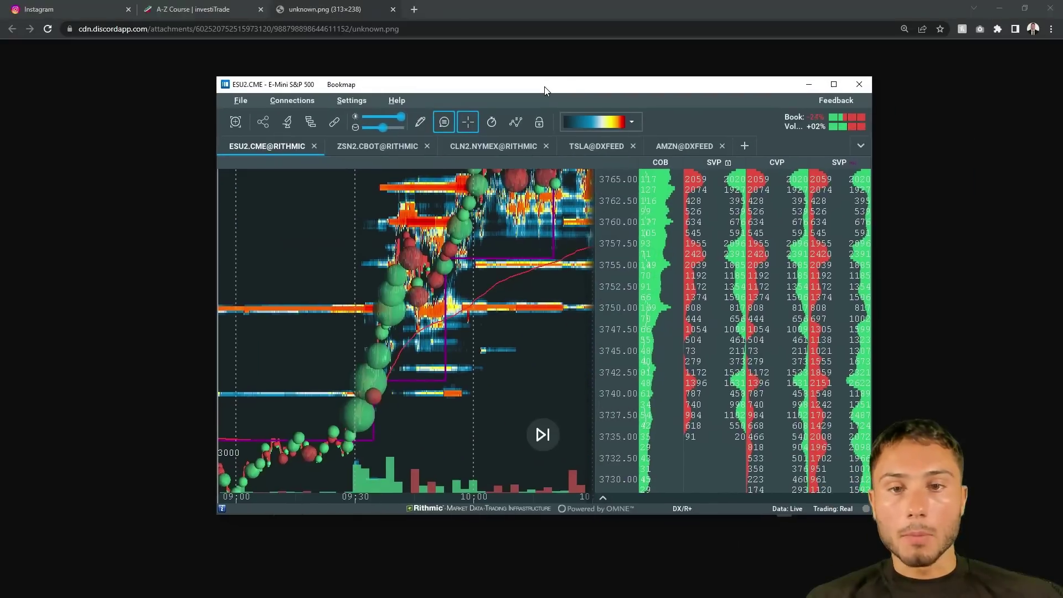
pyautogui.hotkey('alt', 'Tab')
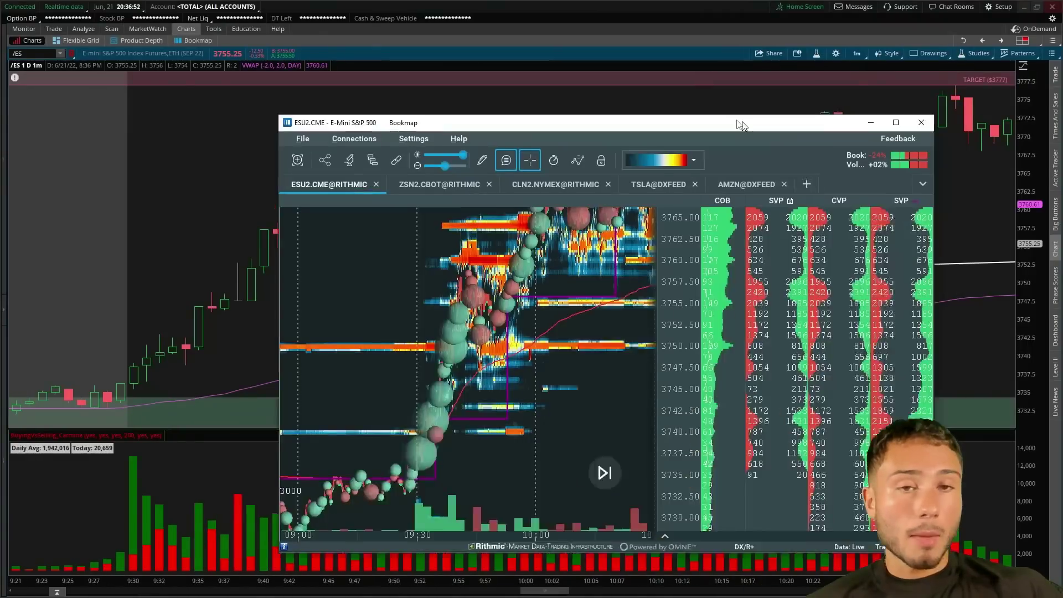
pyautogui.moveTo(742, 125); pyautogui.dragTo(657, 93)
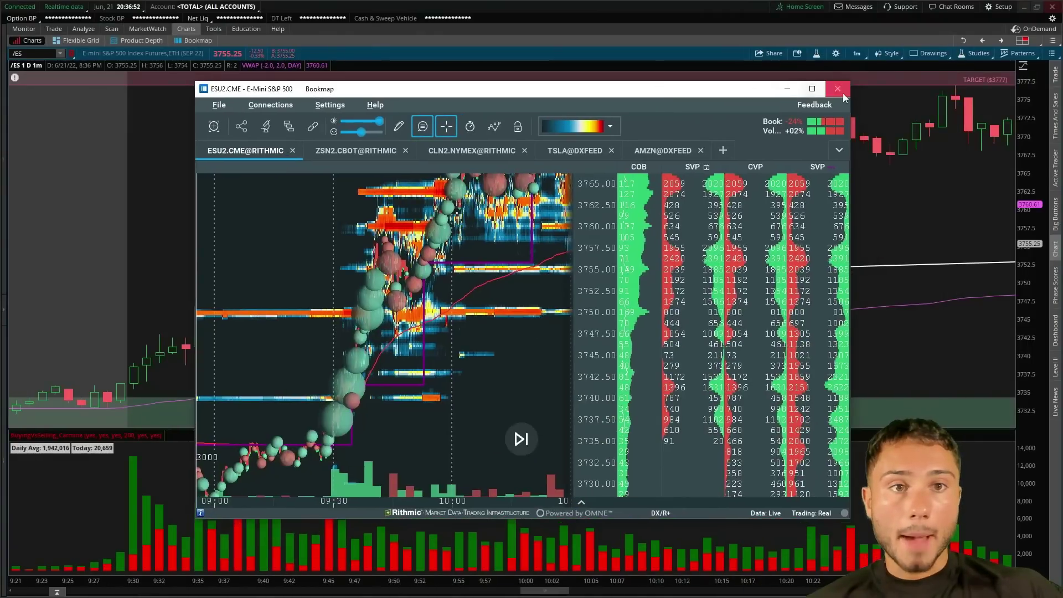
pyautogui.click(811, 91)
# Step: Examine the ESU2.CME heatmap's liquidity levels and volume bubbles between 9:30 and 9:40 on June 21
pyautogui.moveTo(178, 349); pyautogui.dragTo(427, 316)
pyautogui.scroll(3, 570, 308)
pyautogui.moveTo(803, 295); pyautogui.dragTo(796, 213)
pyautogui.moveTo(655, 318); pyautogui.dragTo(607, 272)
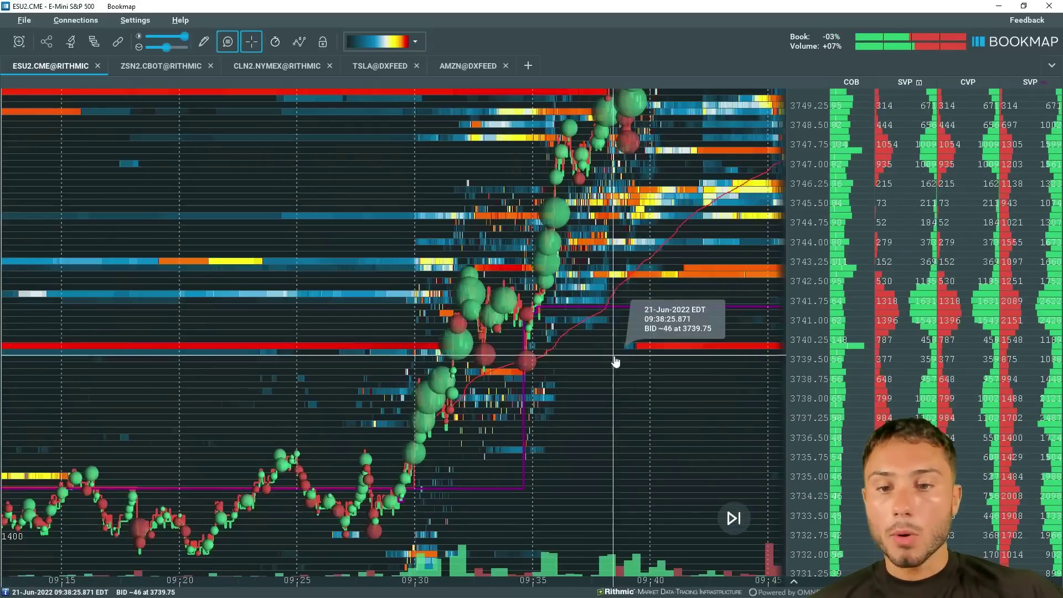
pyautogui.moveTo(617, 361); pyautogui.dragTo(549, 354)
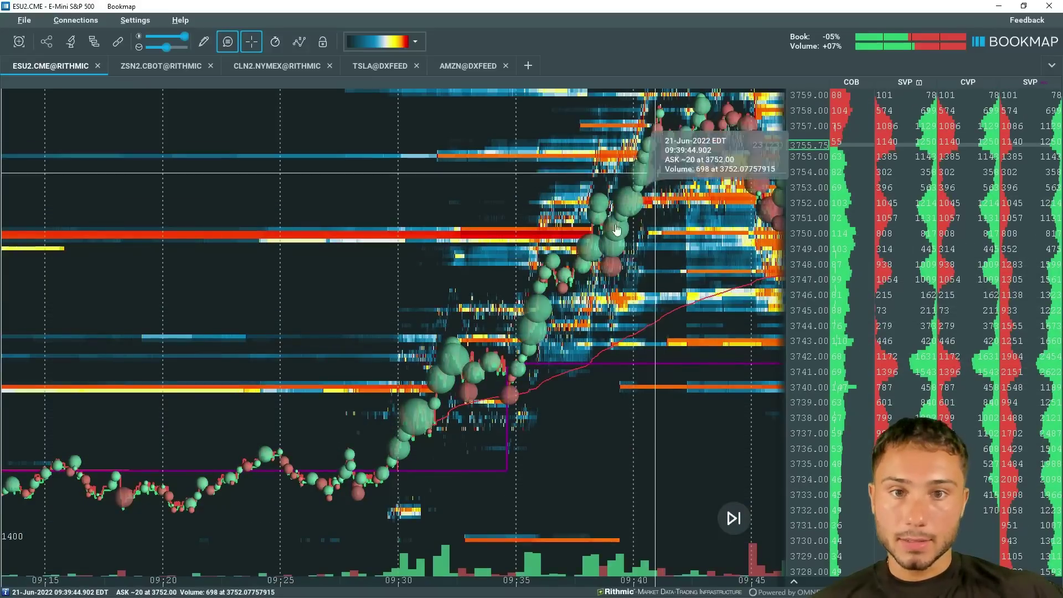
pyautogui.scroll(2, 608, 310)
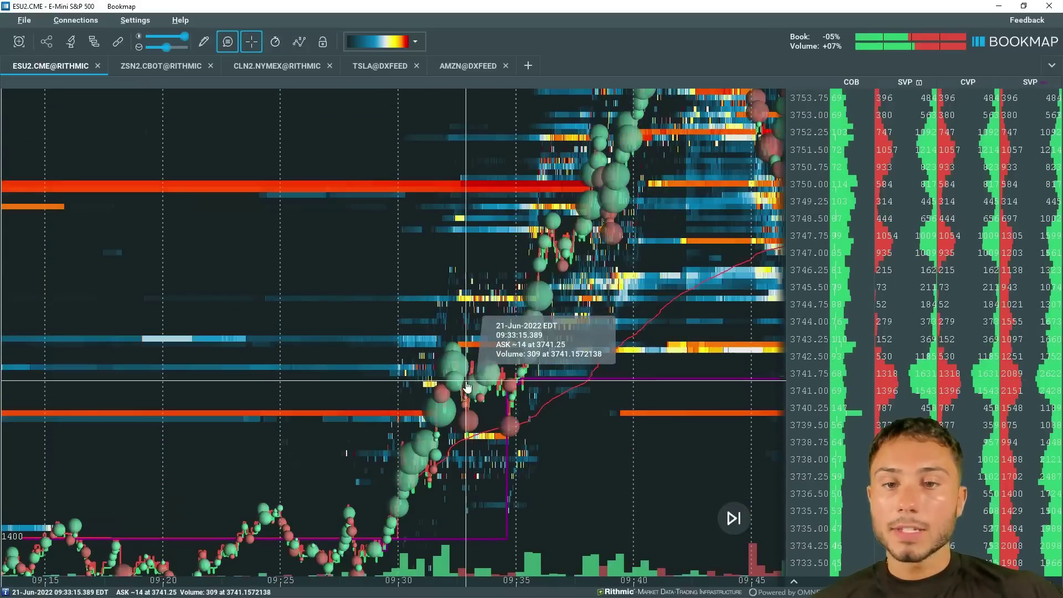
pyautogui.scroll(3, 389, 372)
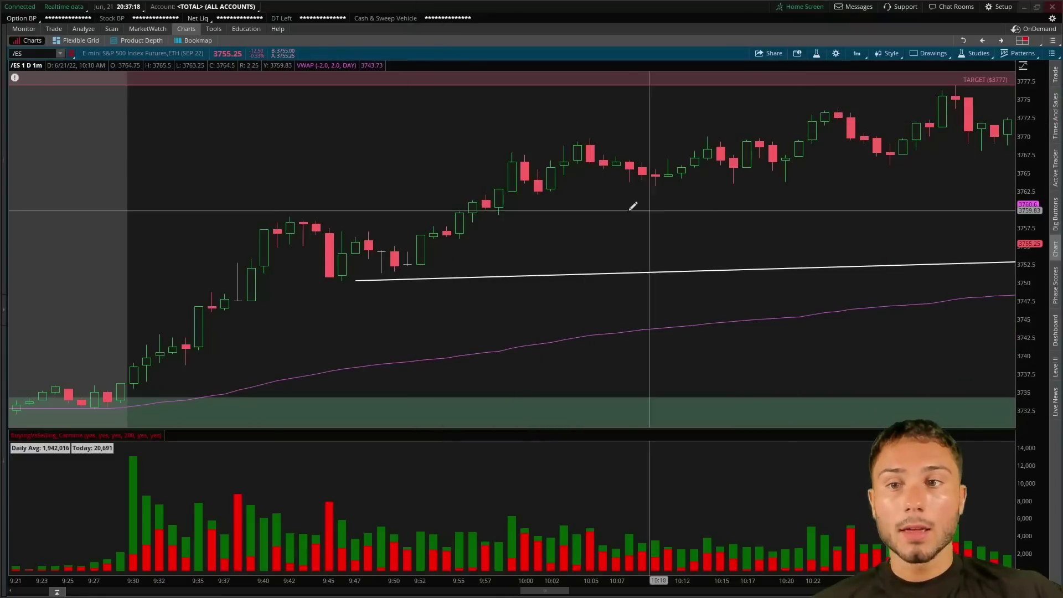
# Step: Return to the 1-minute /ES chart and compare the 9:30 opening push with the 9:52 candle above the white trendline
pyautogui.scroll(3, 622, 206)
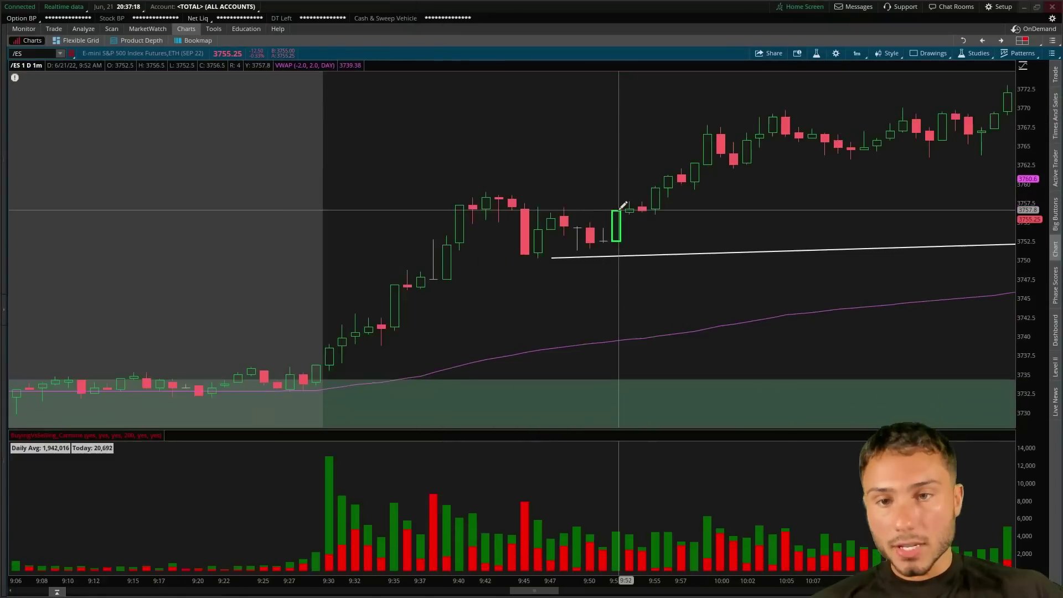
pyautogui.scroll(3, 623, 206)
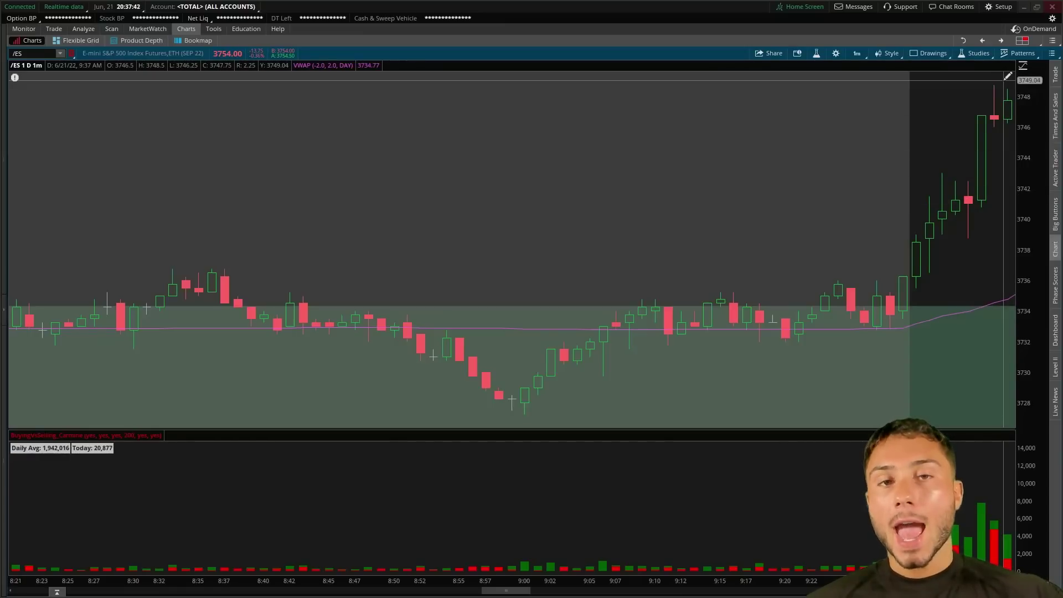
pyautogui.scroll(-5, 1002, 82)
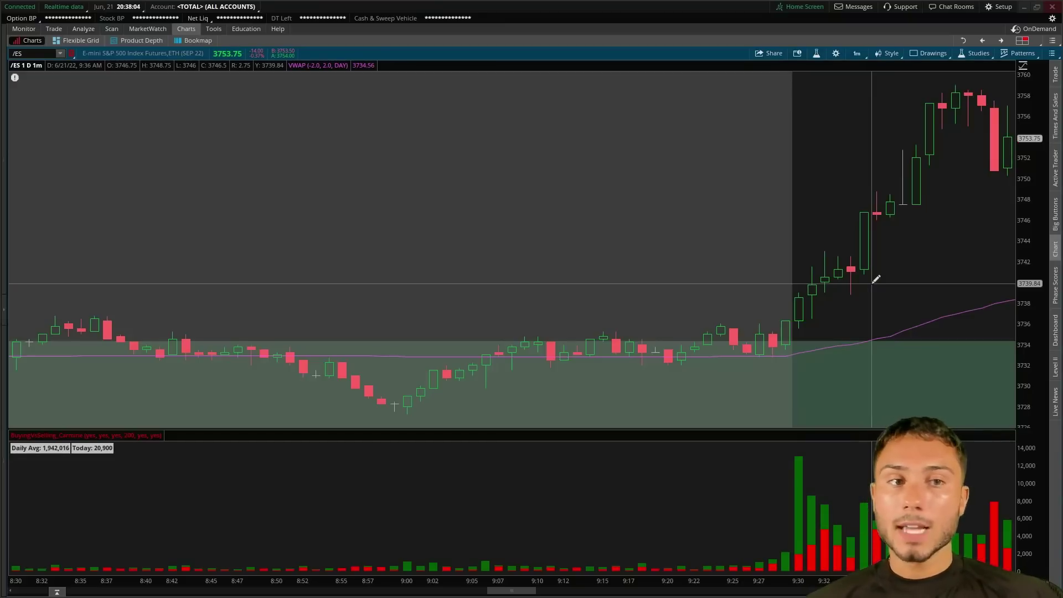
pyautogui.scroll(-1, 897, 283)
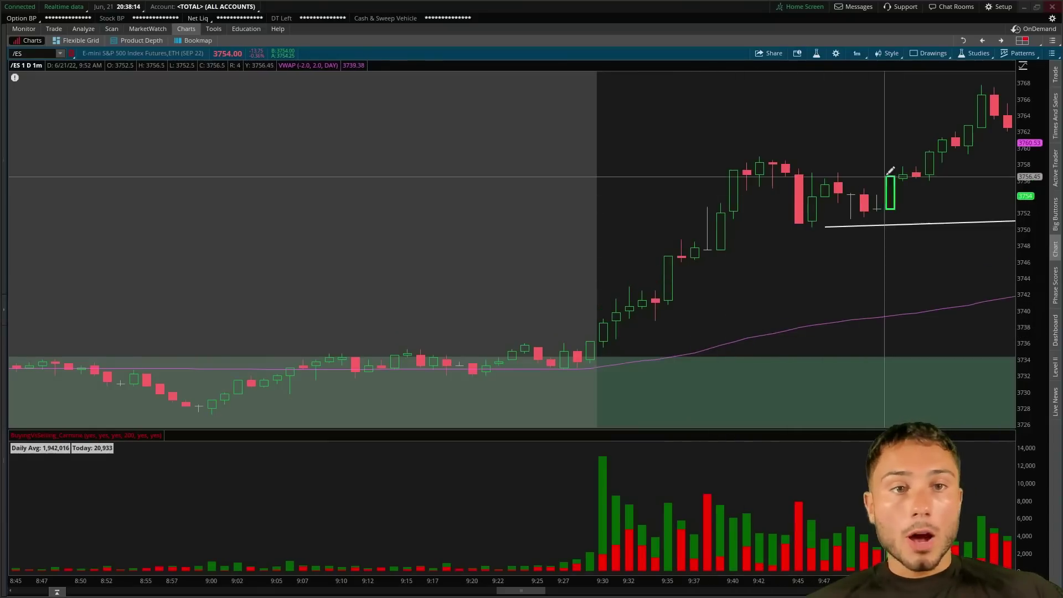
pyautogui.scroll(6, 663, 301)
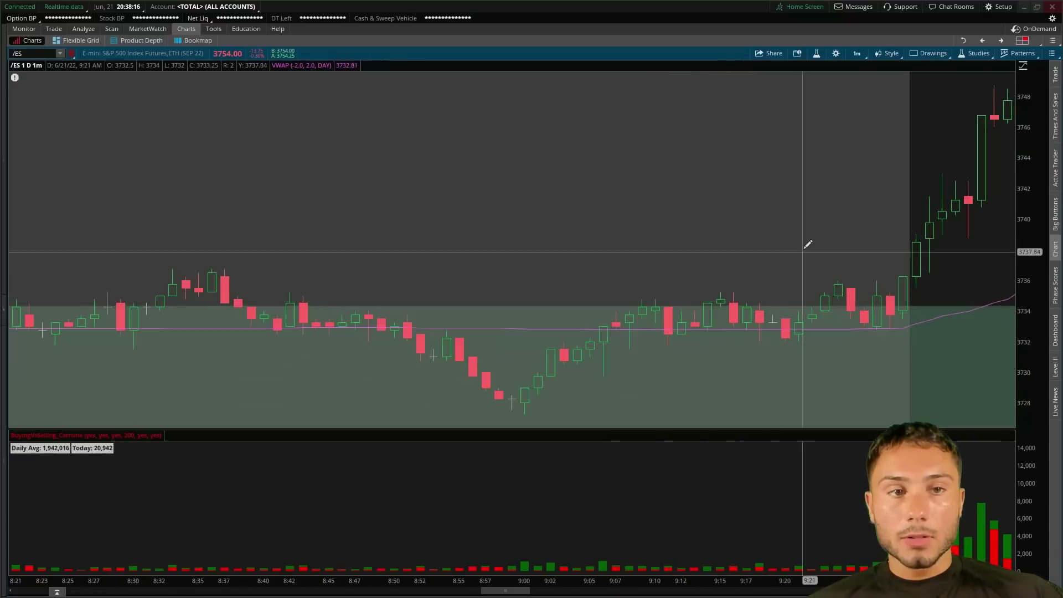
# Step: Examine the individual 1-minute /ES candles and their buying and selling volume bars from 9:30 to 9:36
pyautogui.moveTo(726, 227); pyautogui.dragTo(994, 250)
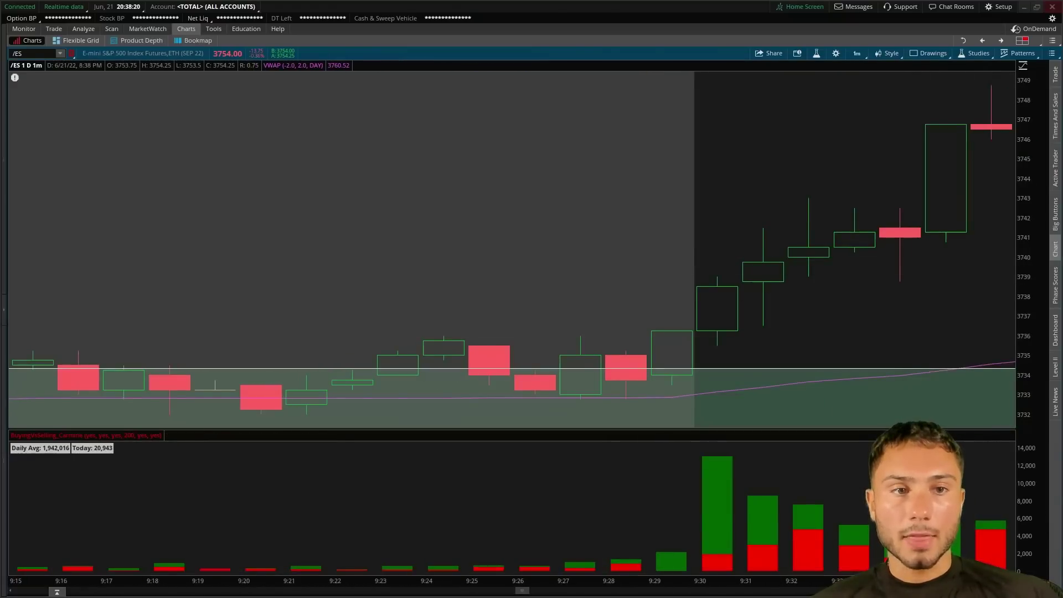
pyautogui.scroll(-3, 512, 250)
pyautogui.moveTo(491, 249); pyautogui.dragTo(802, 270)
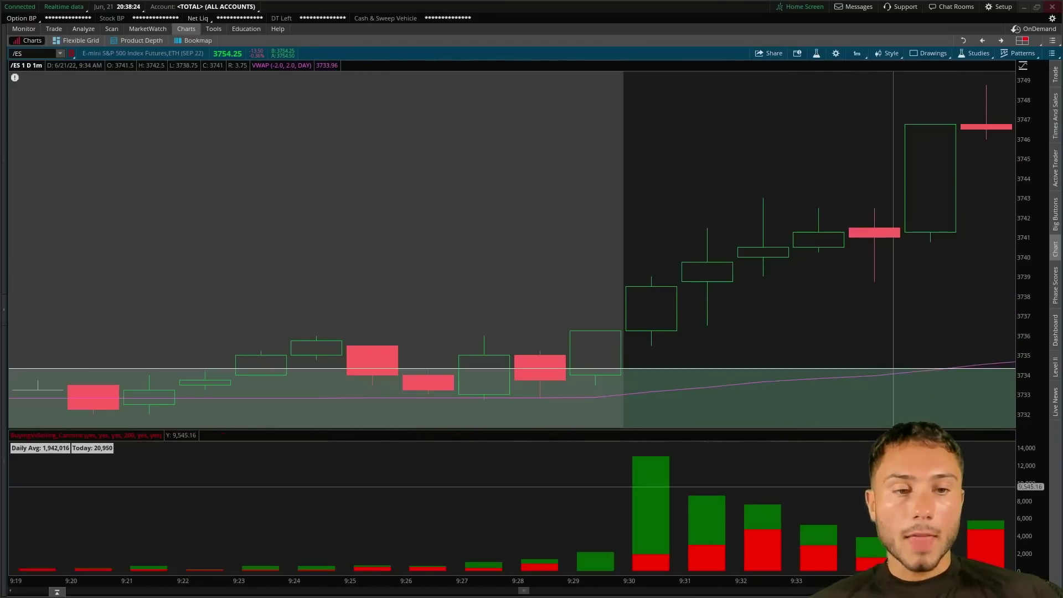
pyautogui.scroll(1, 919, 580)
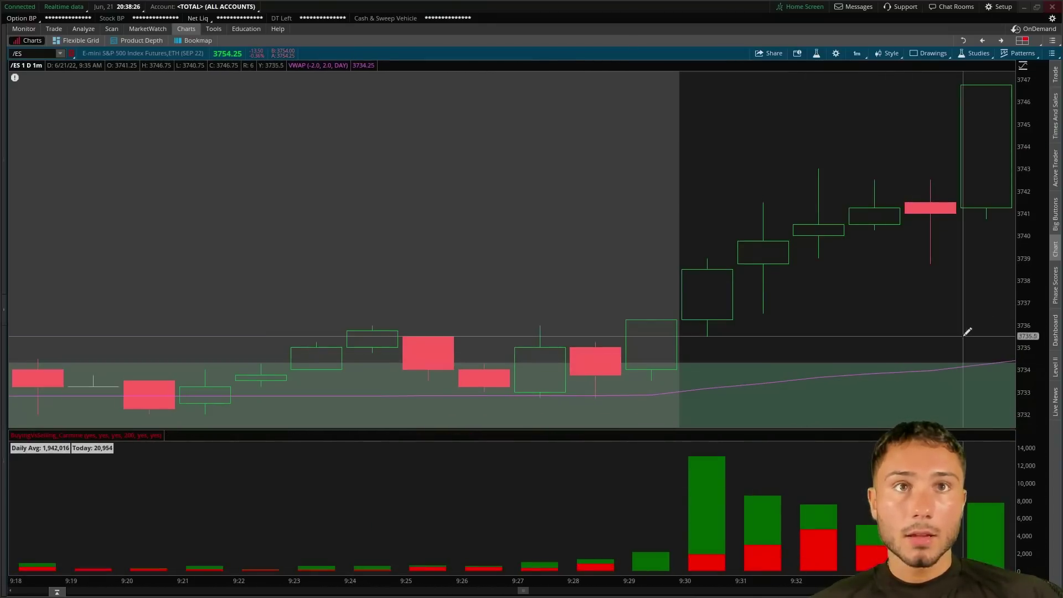
pyautogui.scroll(-9, 963, 332)
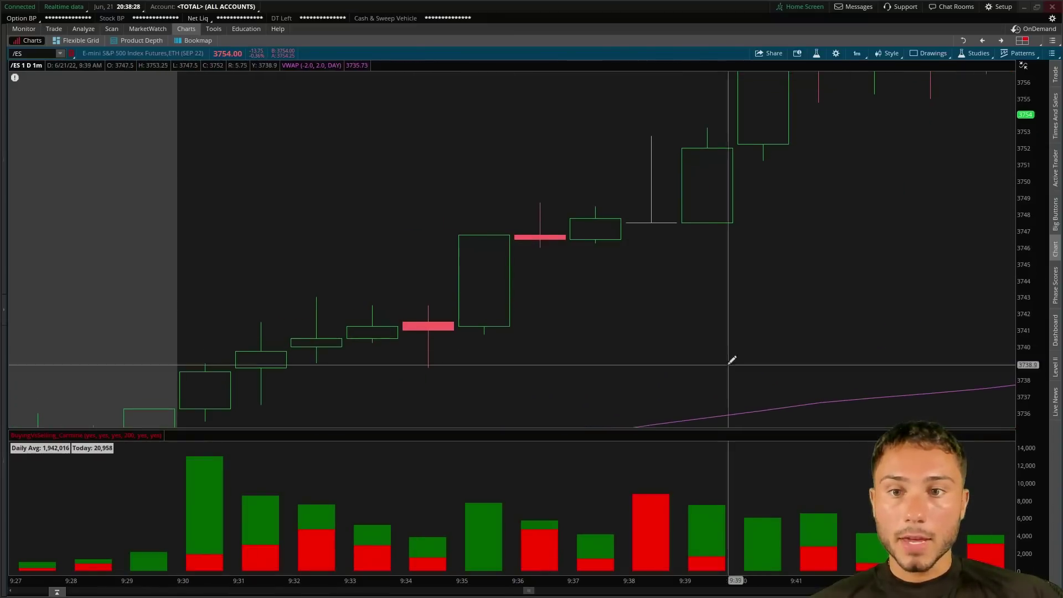
pyautogui.moveTo(183, 421); pyautogui.dragTo(649, 202)
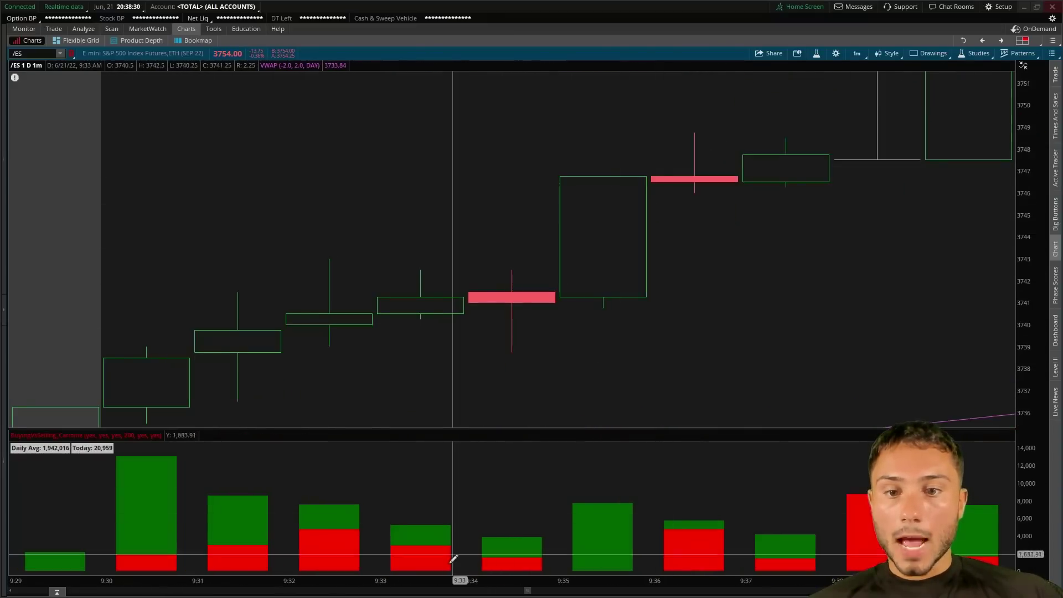
pyautogui.moveTo(449, 579); pyautogui.dragTo(576, 579)
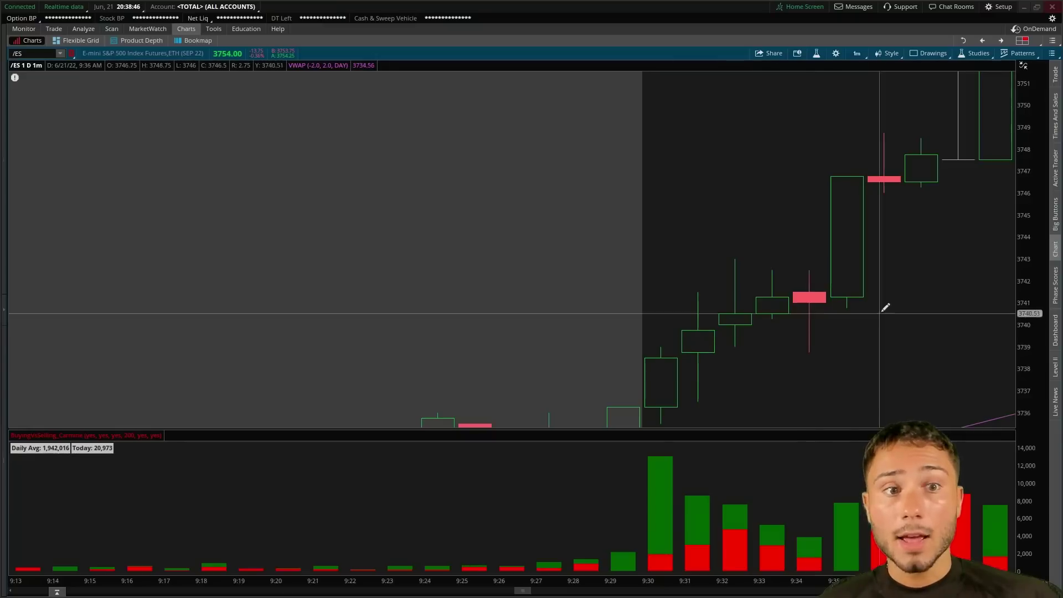
pyautogui.moveTo(1033, 195); pyautogui.dragTo(1003, 385)
pyautogui.moveTo(1045, 155); pyautogui.dragTo(1021, 270)
pyautogui.doubleClick(1029, 256)
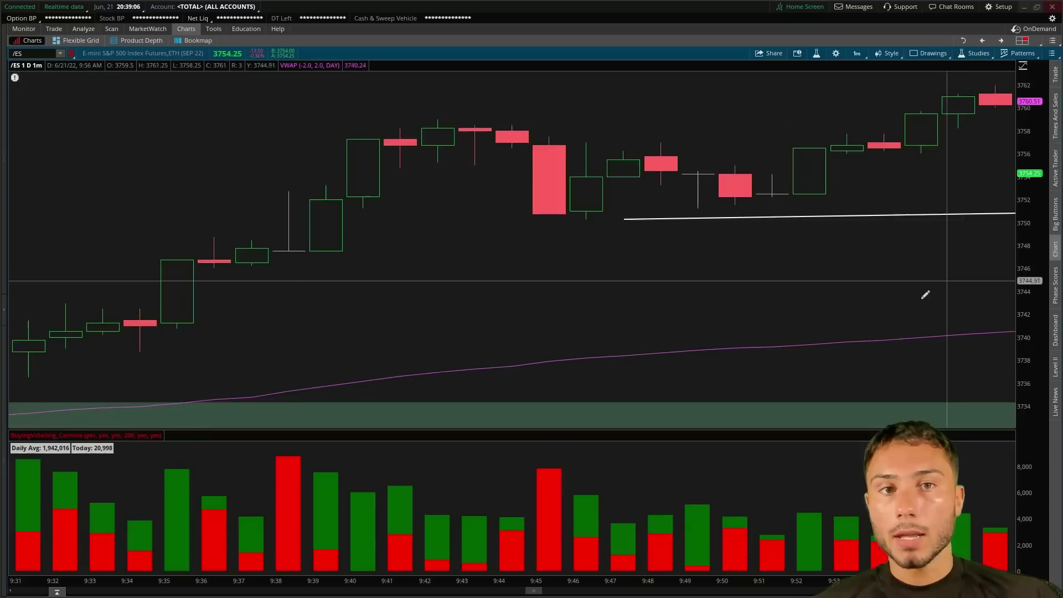
# Step: Draw a rectangle around the /ES consolidation from 9:41, spanning 3760.11 to 3748.75, and extend its end date to 06/25/2022
pyautogui.moveTo(789, 579); pyautogui.dragTo(930, 579)
pyautogui.scroll(-1, 831, 310)
pyautogui.click(683, 169)
pyautogui.click(974, 247)
pyautogui.rightClick(981, 229)
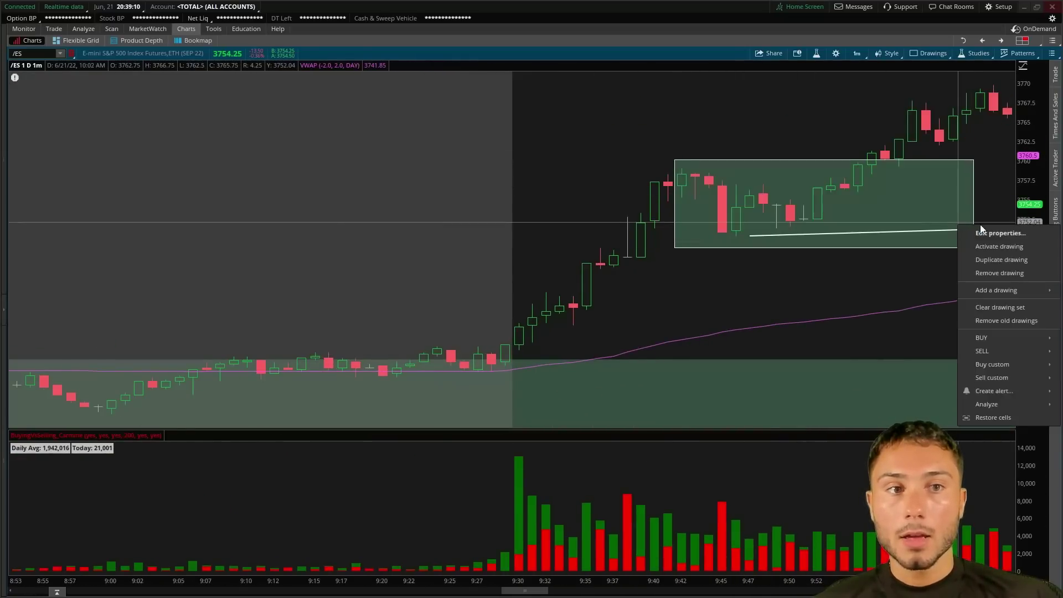
pyautogui.click(990, 234)
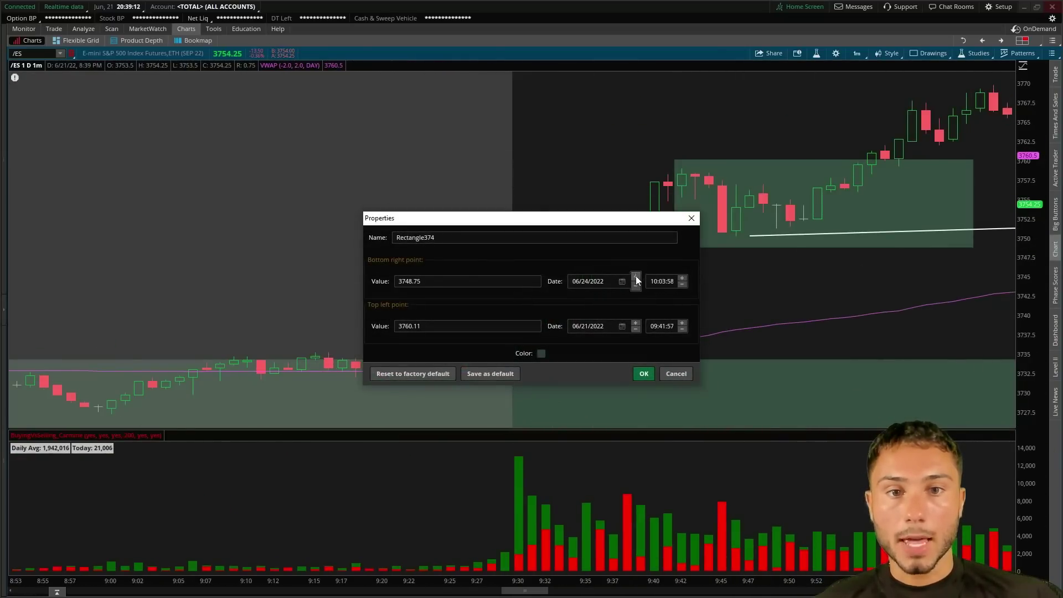
pyautogui.click(640, 376)
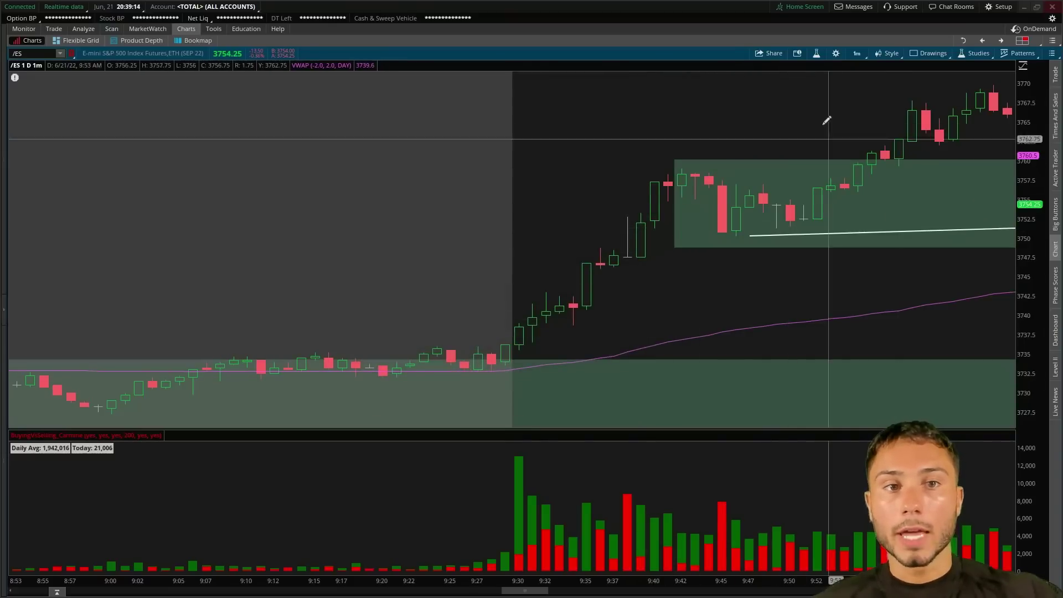
# Step: Follow the /ES price from the green rectangle up to the TARGET ($3777) line and through the pullback after 11:00
pyautogui.scroll(-1, 826, 121)
pyautogui.scroll(-10, 766, 225)
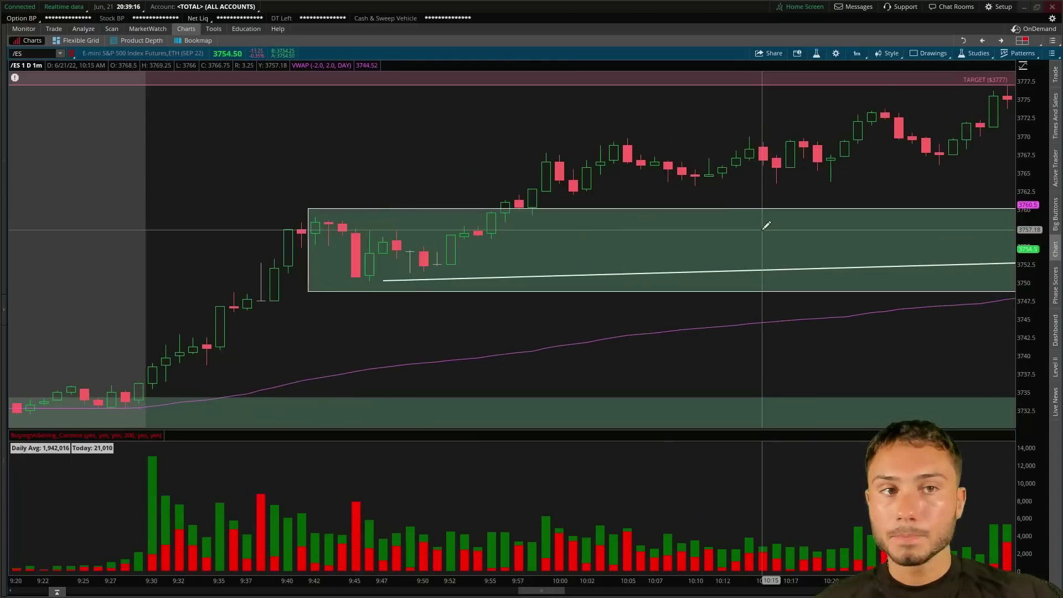
pyautogui.scroll(-10, 885, 101)
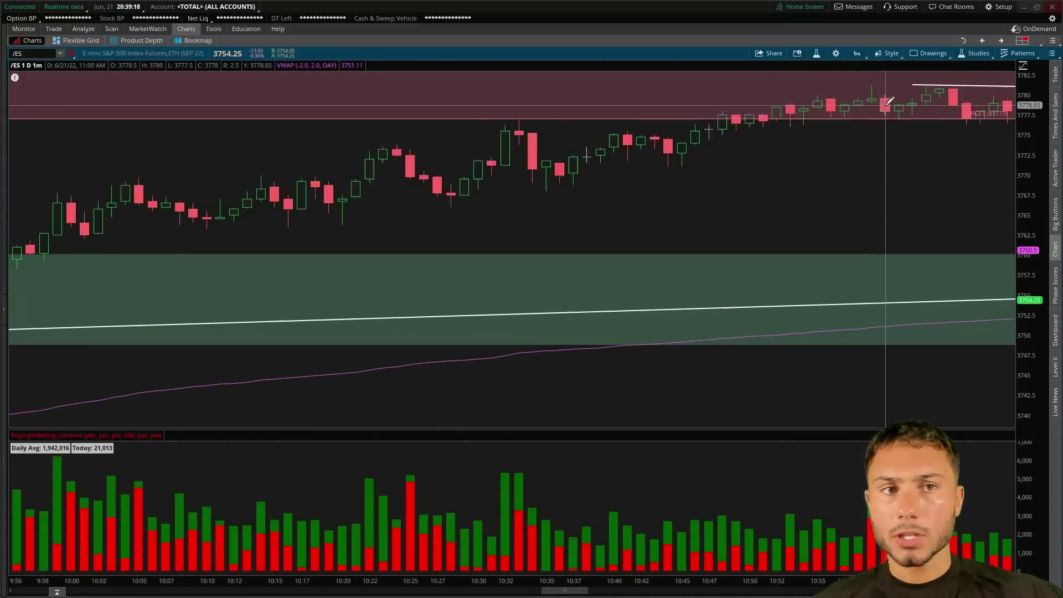
pyautogui.scroll(-10, 889, 100)
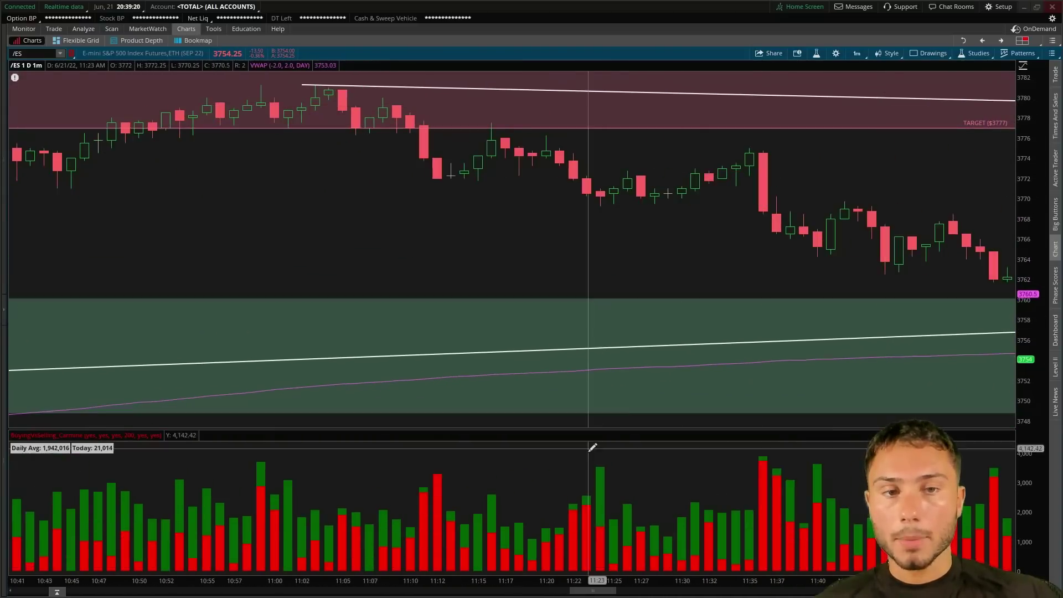
pyautogui.moveTo(609, 577); pyautogui.dragTo(831, 570)
pyautogui.scroll(3, 804, 225)
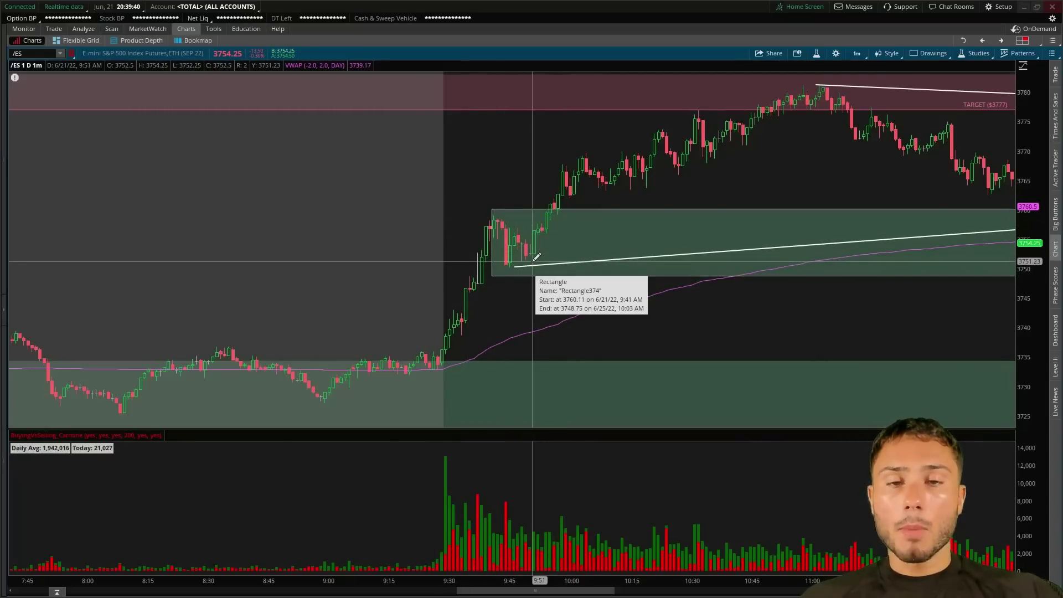
# Step: Examine how /ES trades between the two converging white trendlines and breaks out in the afternoon, through to the June 21 close
pyautogui.scroll(-10, 720, 172)
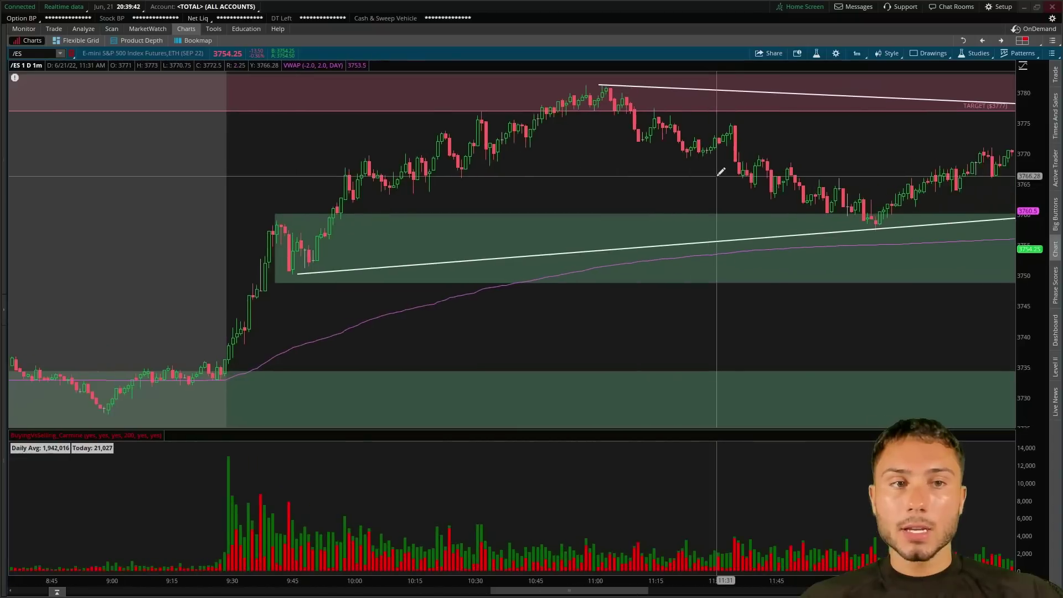
pyautogui.scroll(-2, 733, 164)
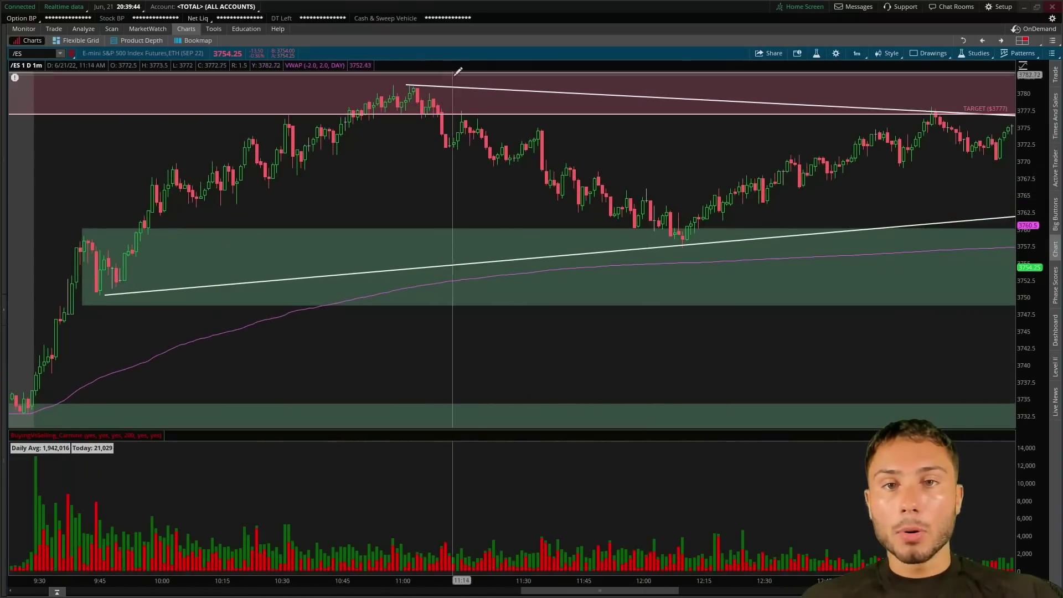
pyautogui.scroll(-2, 678, 233)
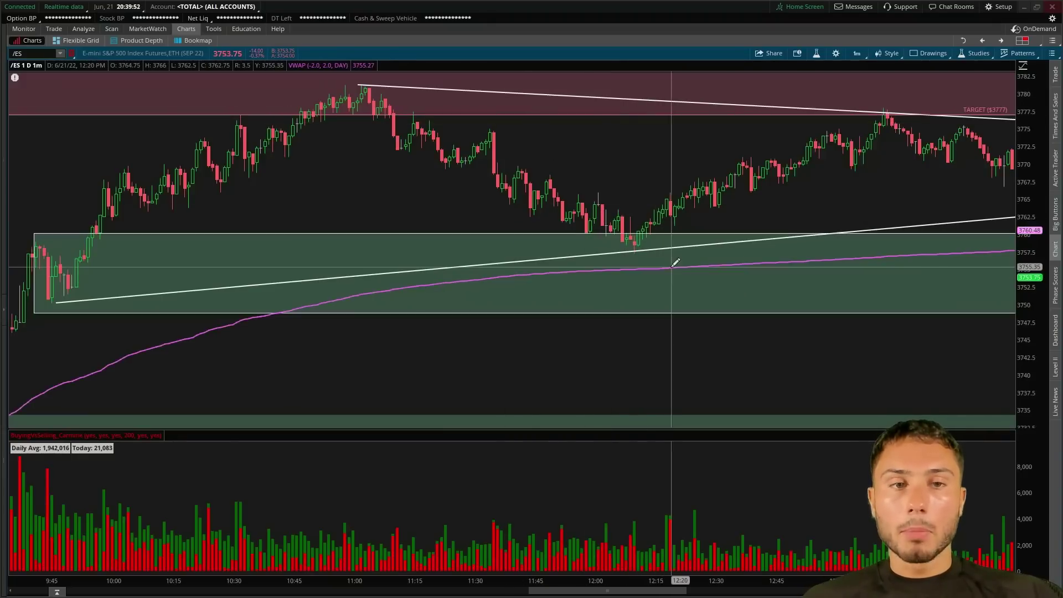
pyautogui.scroll(-5, 676, 261)
pyautogui.scroll(-5, 678, 257)
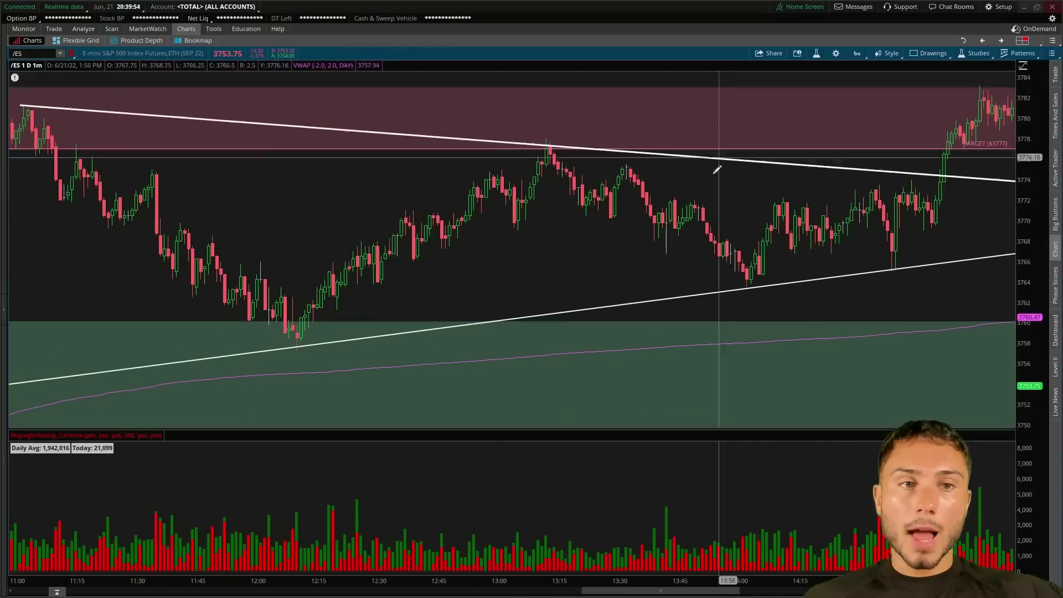
pyautogui.scroll(-2, 820, 239)
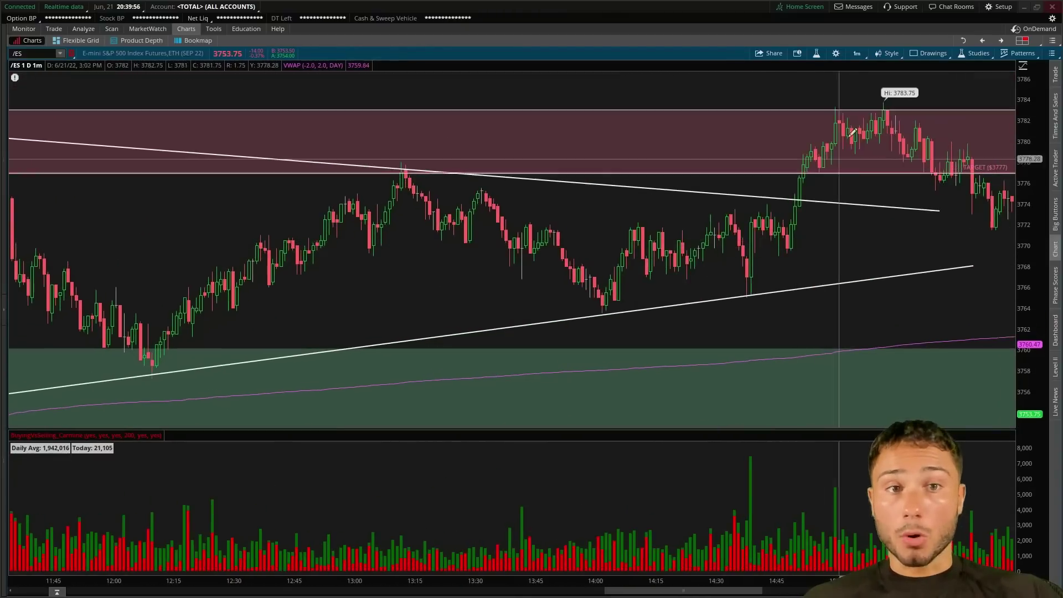
pyautogui.scroll(-3, 861, 113)
pyautogui.scroll(-2, 861, 113)
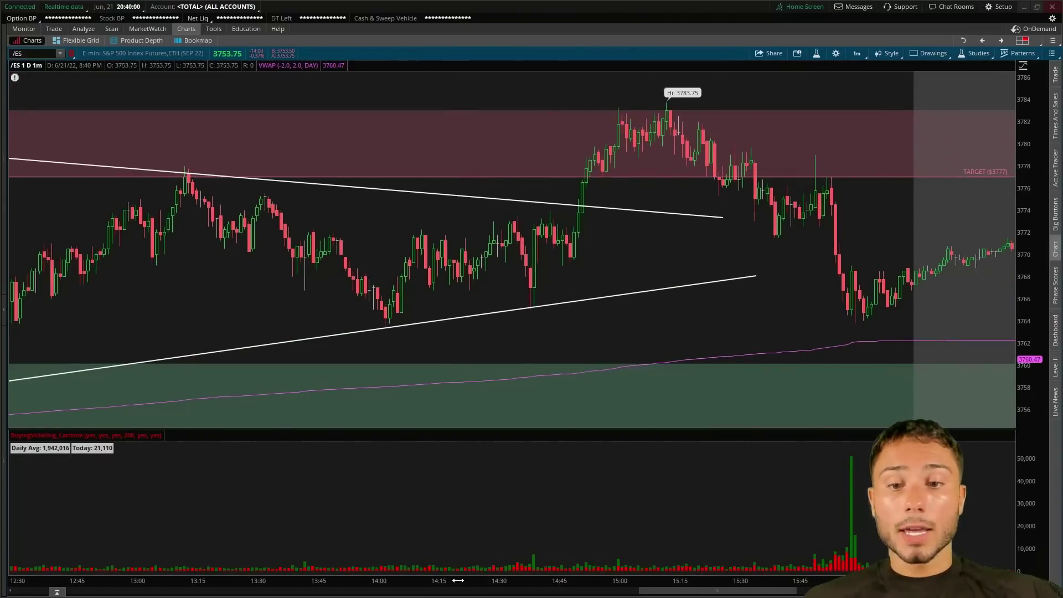
pyautogui.moveTo(458, 580); pyautogui.dragTo(778, 580)
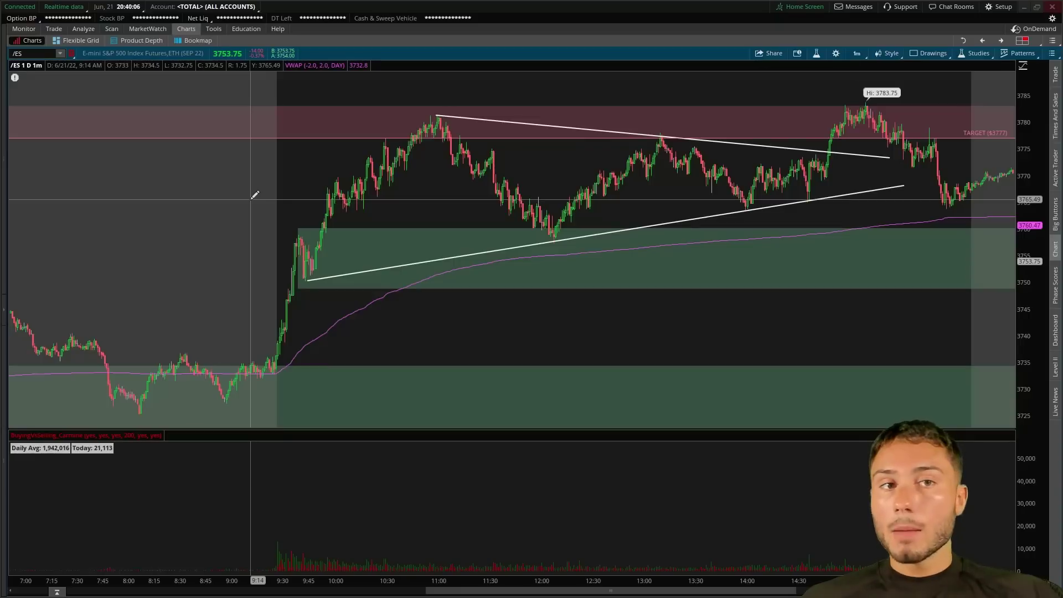
pyautogui.moveTo(255, 195); pyautogui.dragTo(990, 224)
pyautogui.scroll(1, 593, 212)
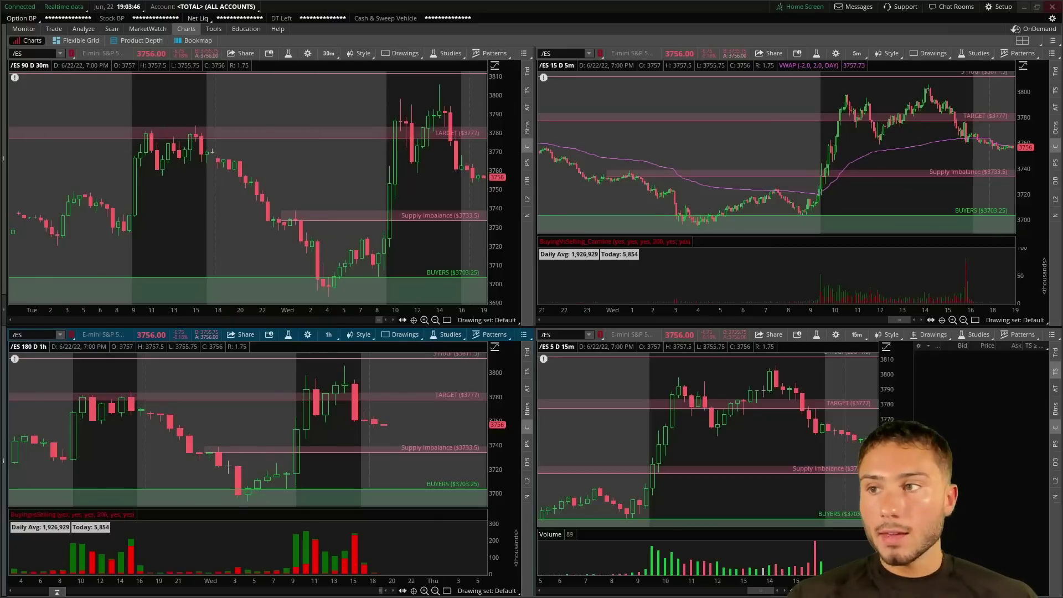
# Step: Bring Discord's June 22 pre-market plan for ES over the /ES chart grid
pyautogui.moveTo(412, 233); pyautogui.dragTo(420, 120)
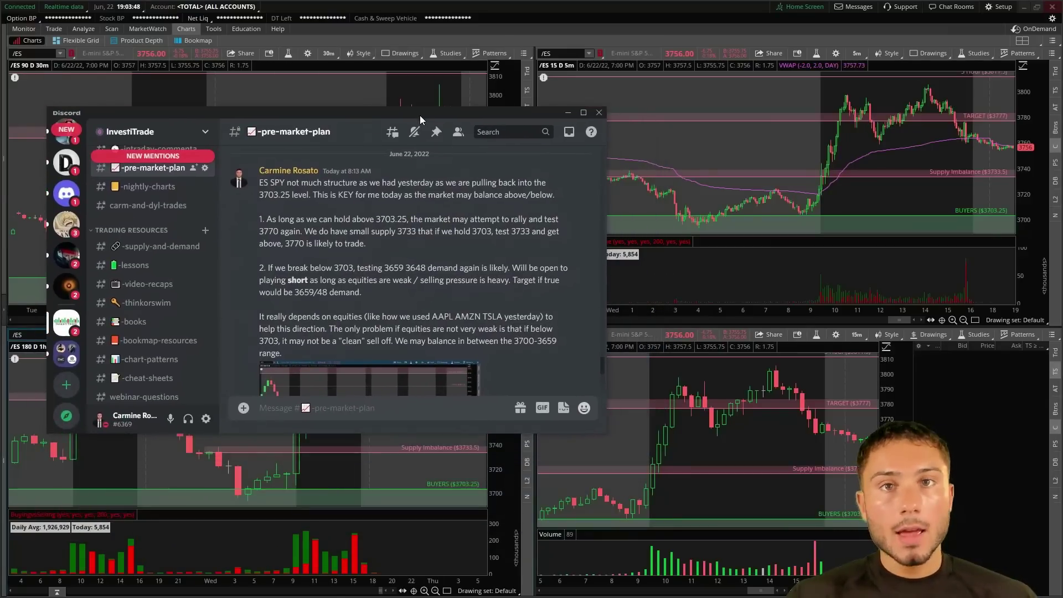